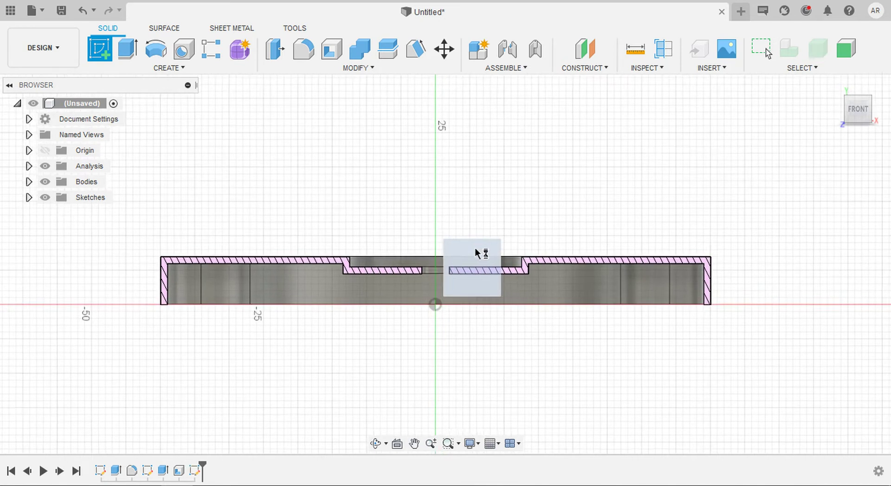
# Step: Intersect the underside face of the recessed floor with the active sketch plane to bring its edge in as reference geometry
pyautogui.moveTo(400, 306); pyautogui.dragTo(352, 262, button='middle')
pyautogui.scroll(2, 381, 289)
pyautogui.scroll(2, 352, 262)
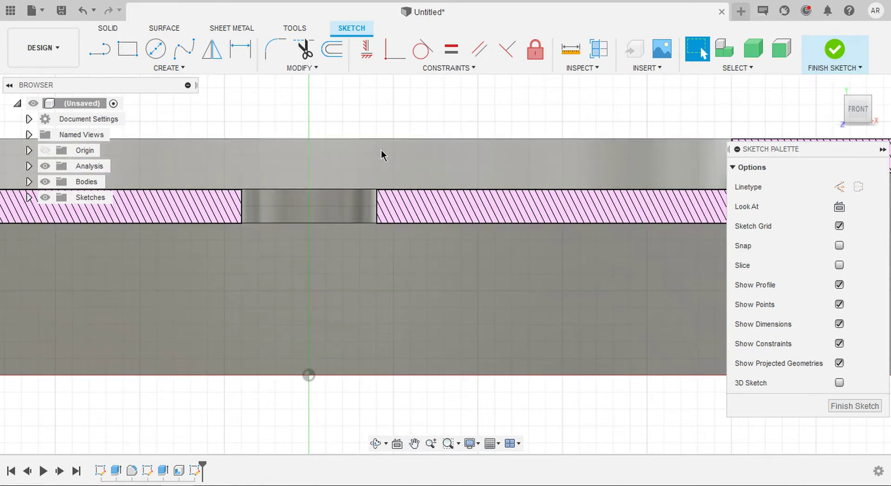
pyautogui.moveTo(382, 153); pyautogui.dragTo(380, 142, button='middle')
pyautogui.moveTo(327, 135); pyautogui.dragTo(240, 160, button='middle')
pyautogui.scroll(-2, 240, 176)
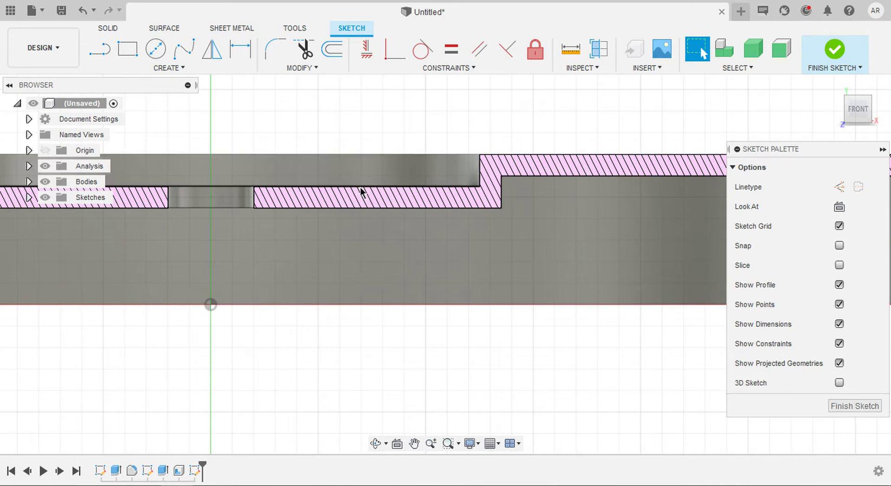
pyautogui.moveTo(382, 214)
pyautogui.keyDown('shift'); pyautogui.mouseDown(button='middle')
pyautogui.moveTo(378, 204)
pyautogui.moveTo(371, 226)
pyautogui.mouseUp(button='middle'); pyautogui.keyUp('shift')
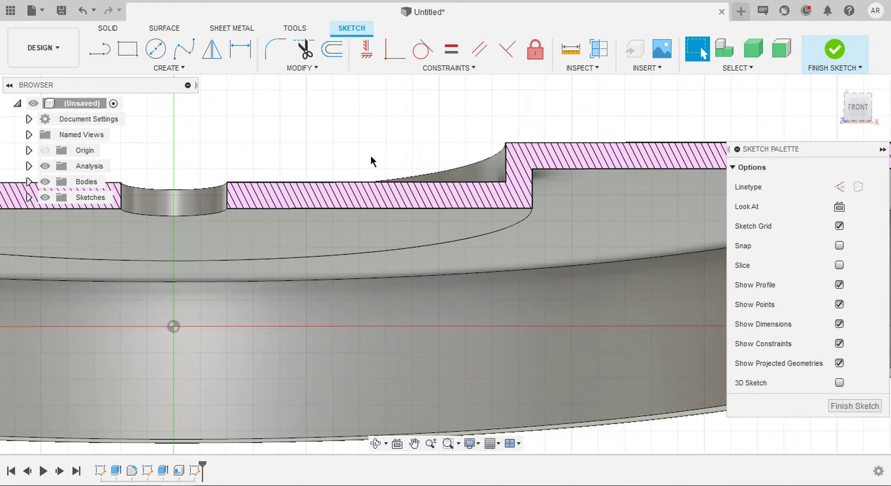
pyautogui.press('p')
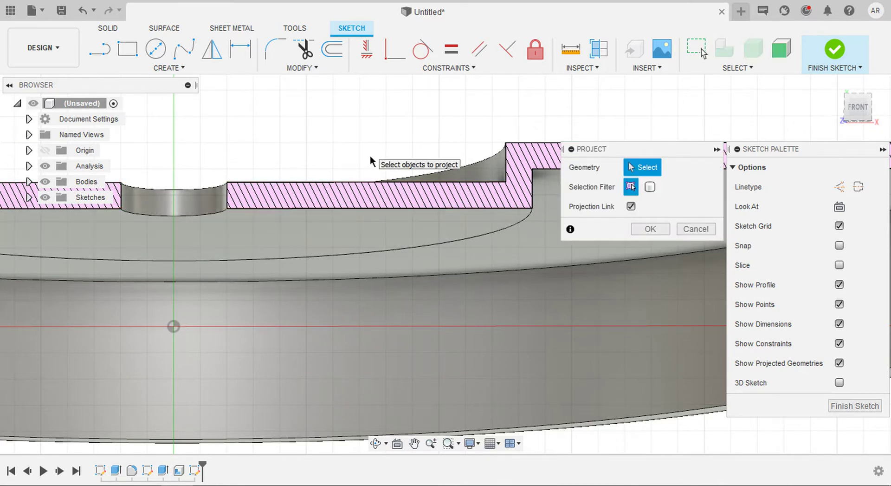
pyautogui.click(699, 228)
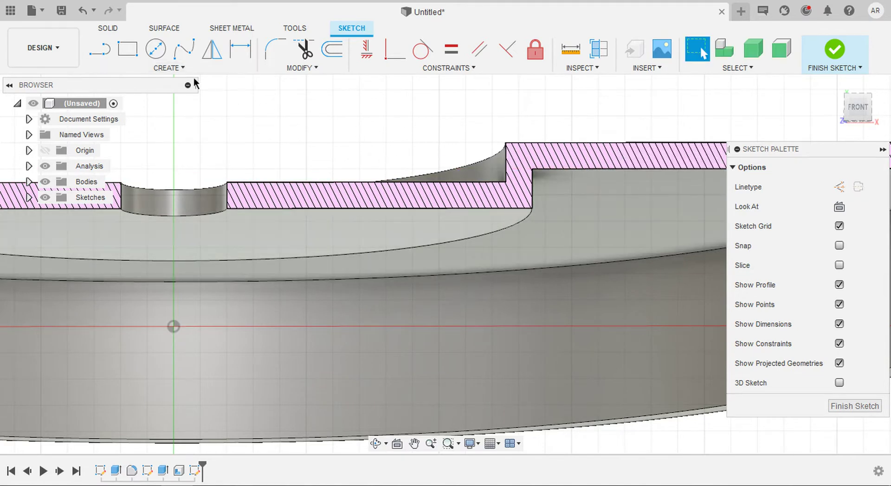
pyautogui.click(182, 68)
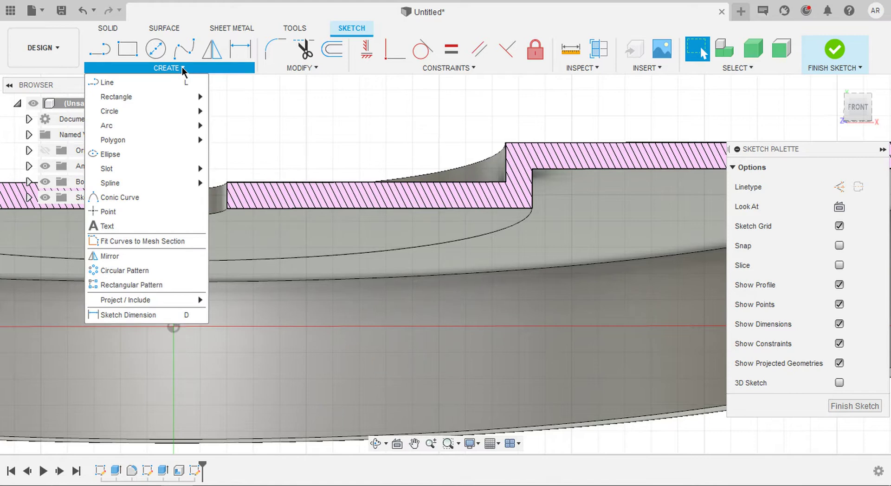
pyautogui.moveTo(163, 293)
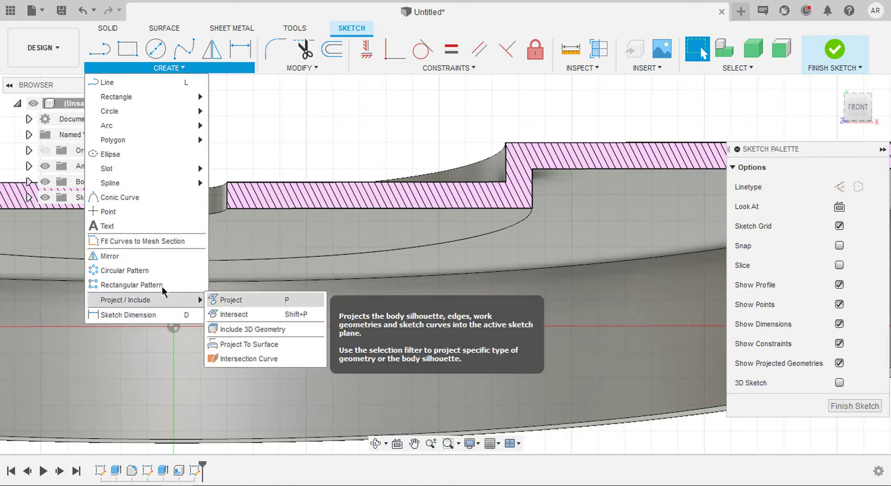
pyautogui.click(263, 320)
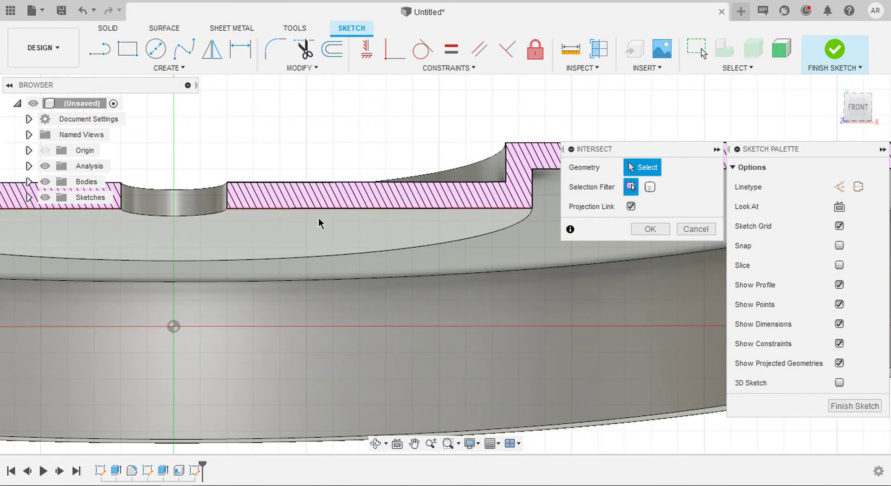
pyautogui.click(318, 219)
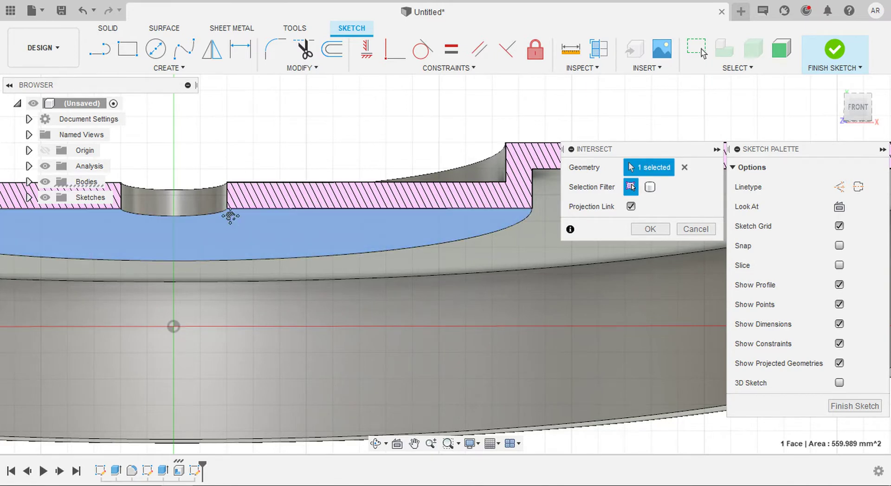
pyautogui.moveTo(165, 224); pyautogui.dragTo(230, 216, button='middle')
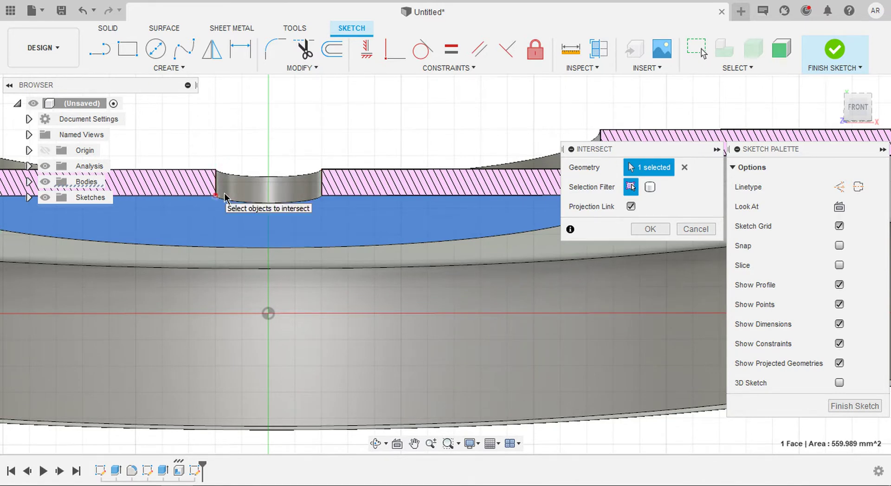
pyautogui.moveTo(224, 192); pyautogui.dragTo(171, 188, button='middle')
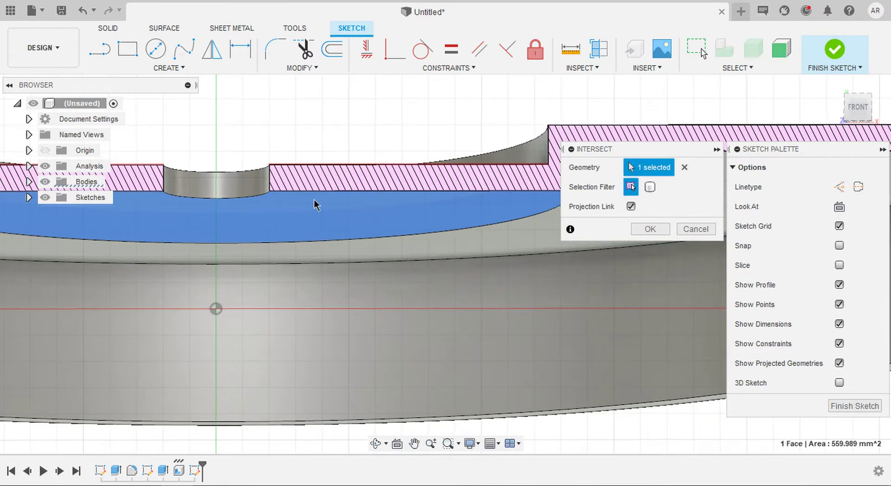
pyautogui.click(649, 229)
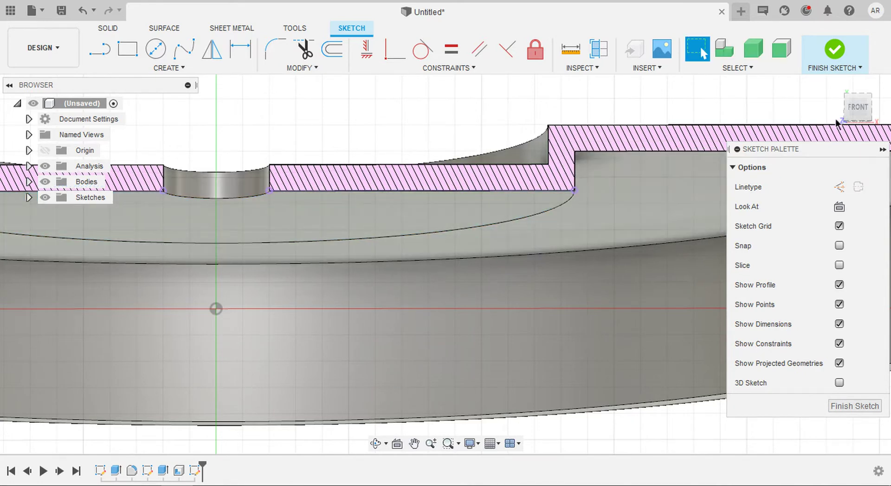
# Step: Draw a horizontal line about 4.6 mm outward from the recessed floor's lower outer corner, continued by an upward-sloping line about 1.3 mm long
pyautogui.click(853, 108)
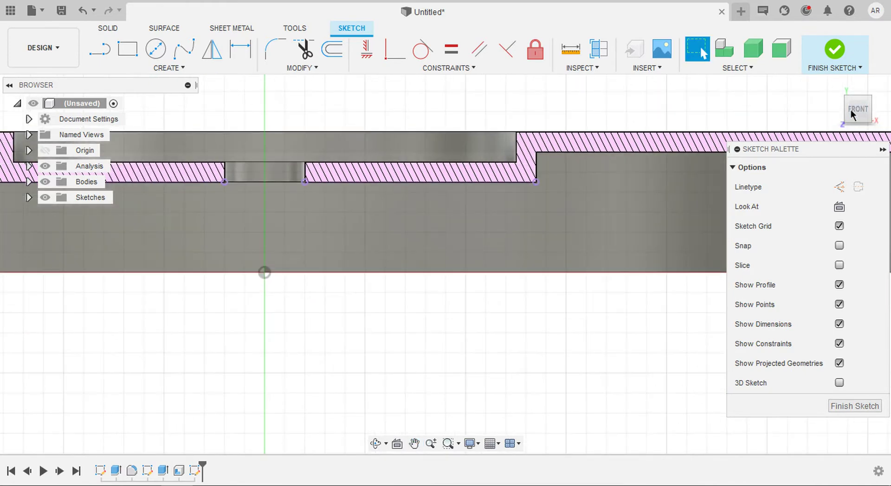
pyautogui.press('l')
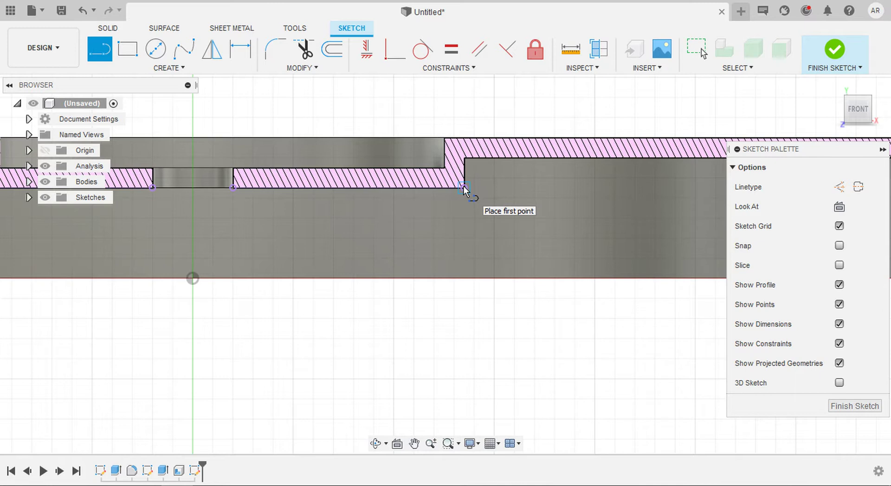
pyautogui.click(463, 186)
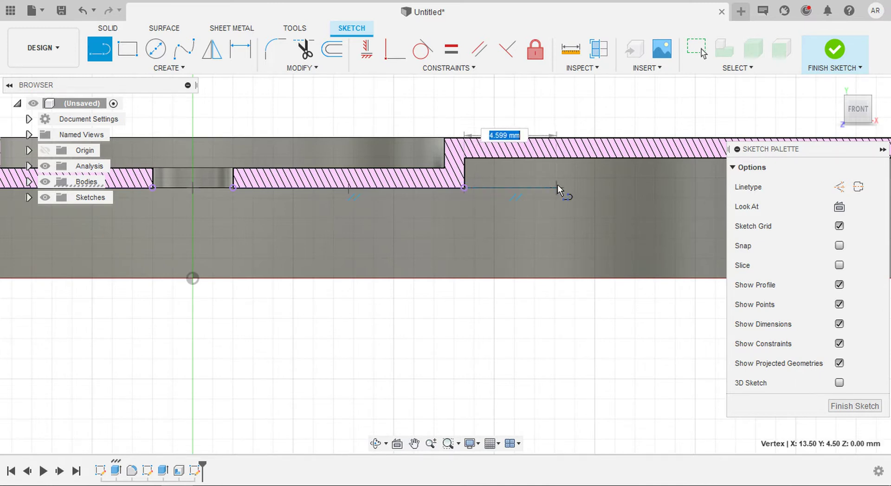
pyautogui.click(557, 185)
pyautogui.scroll(5, 557, 184)
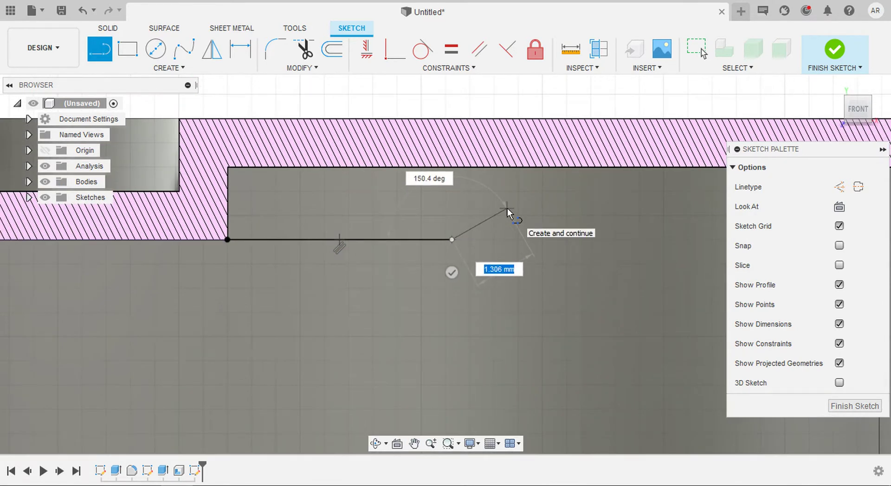
pyautogui.click(507, 208)
# Step: Continue the profile with a horizontal line about 4.5 mm long and a line about 1.2 mm sloping down to the first line's height
pyautogui.moveTo(507, 208); pyautogui.dragTo(337, 215, button='middle')
pyautogui.scroll(-1, 338, 215)
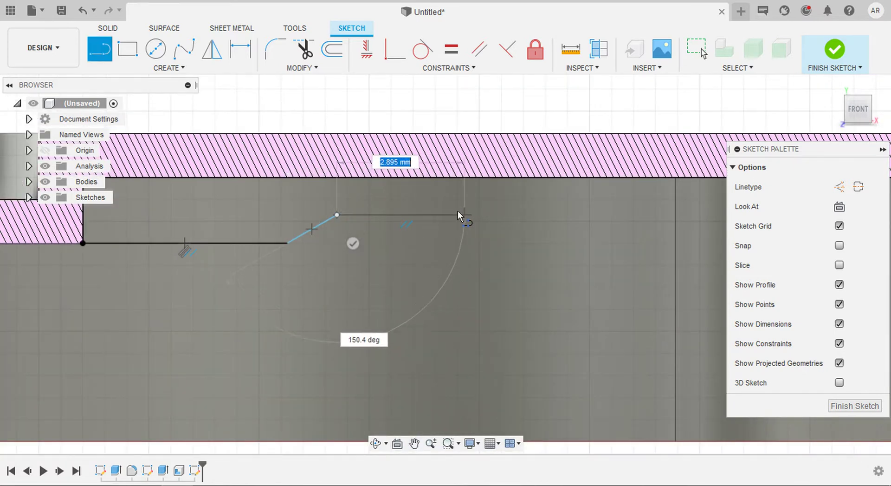
pyautogui.scroll(-4, 458, 210)
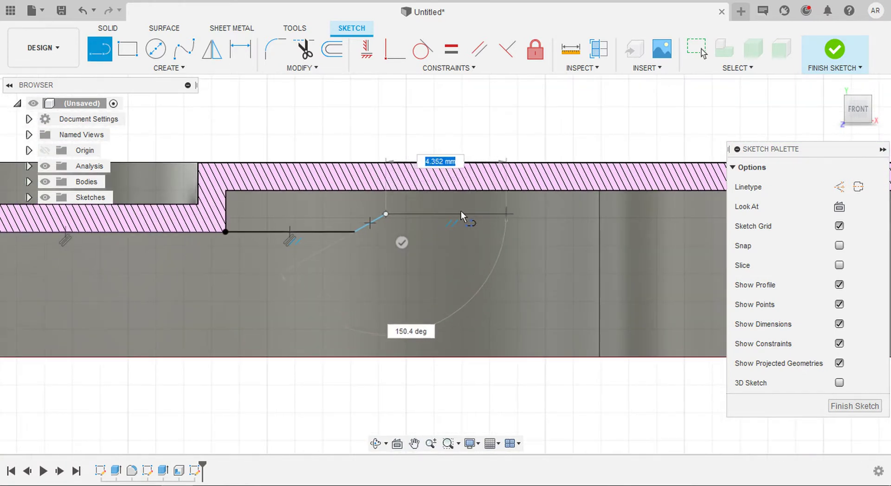
pyautogui.click(511, 215)
pyautogui.scroll(3, 535, 232)
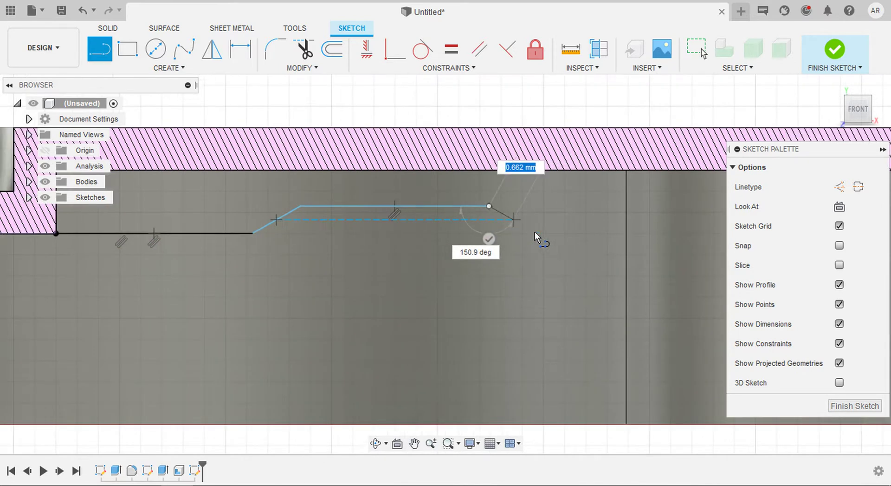
pyautogui.scroll(1, 534, 231)
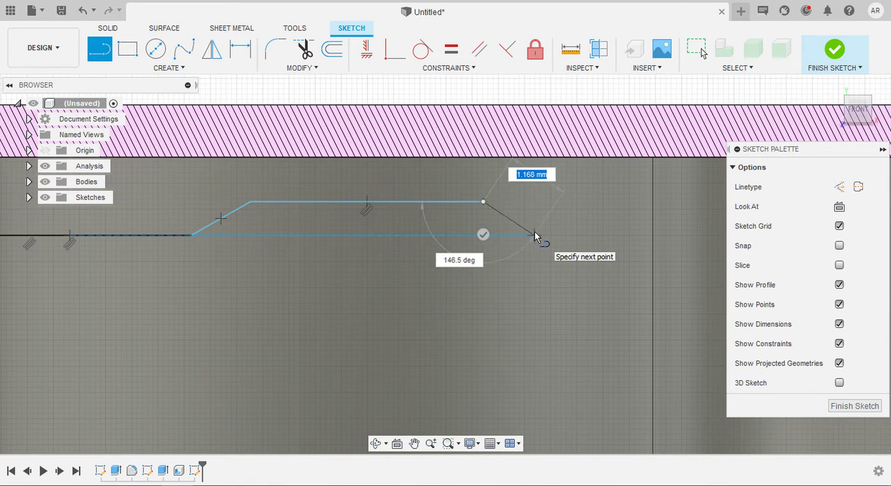
pyautogui.click(535, 231)
# Step: Finish the stepped profile with a horizontal line ending just short of the vertical edge inside the shell
pyautogui.scroll(-3, 478, 246)
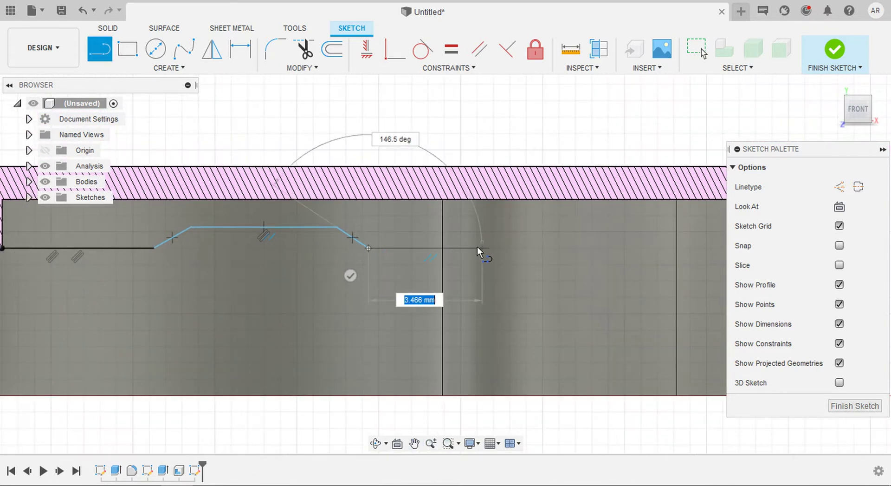
pyautogui.scroll(-3, 477, 247)
pyautogui.keyDown('shift'); pyautogui.moveTo(477, 246); pyautogui.dragTo(477, 247, button='middle'); pyautogui.keyUp('shift')
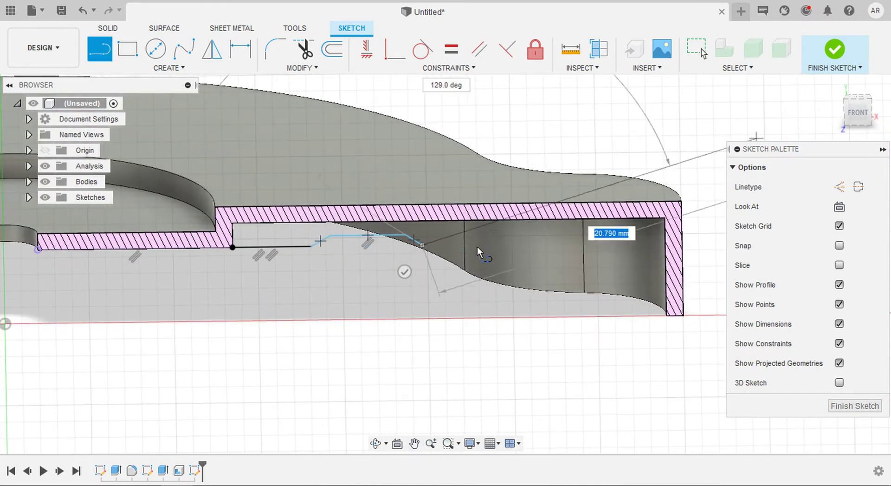
pyautogui.click(850, 111)
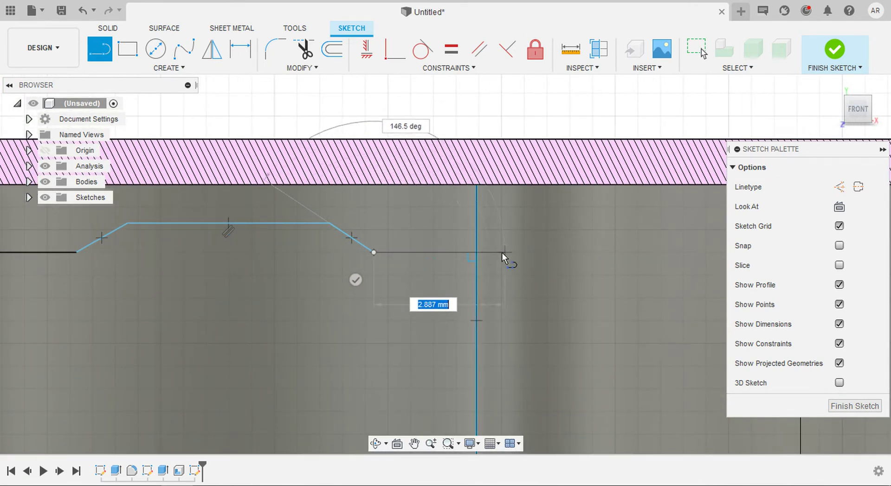
pyautogui.click(466, 252)
pyautogui.scroll(-6, 475, 249)
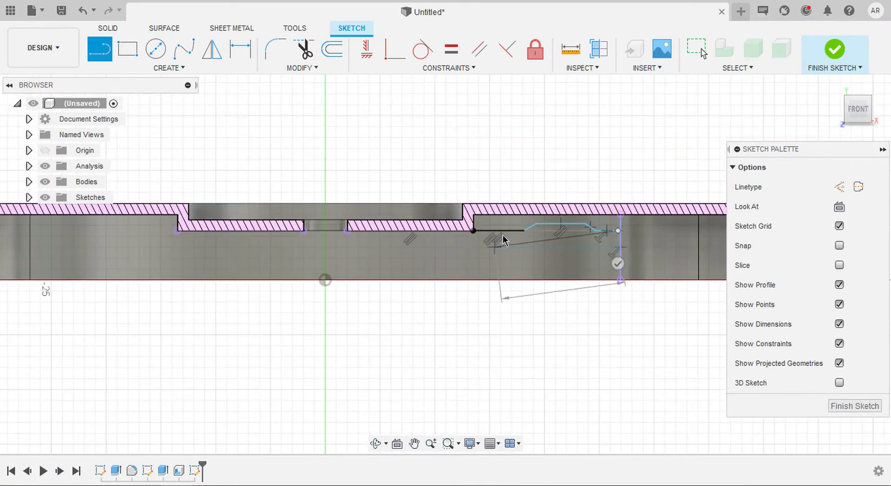
pyautogui.press('Escape')
# Step: Offset the stepped line chain, including the edge under the recessed floor, 0.2 mm downward
pyautogui.scroll(3, 487, 239)
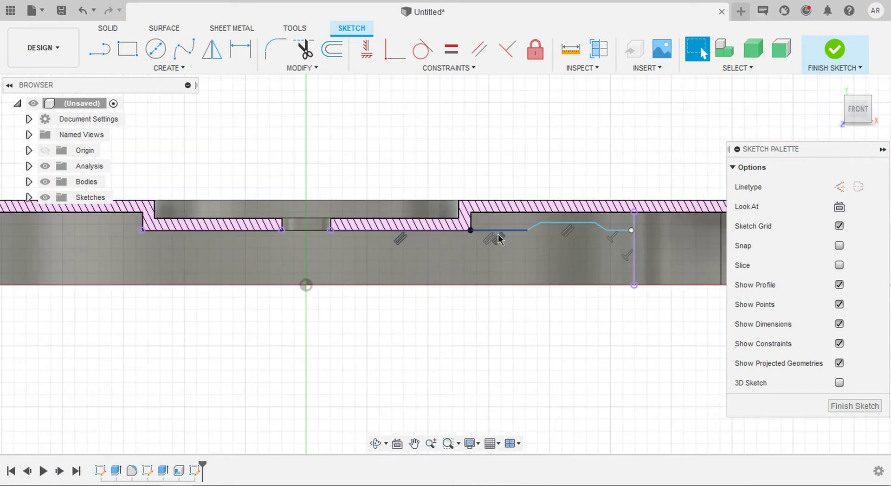
pyautogui.click(488, 227)
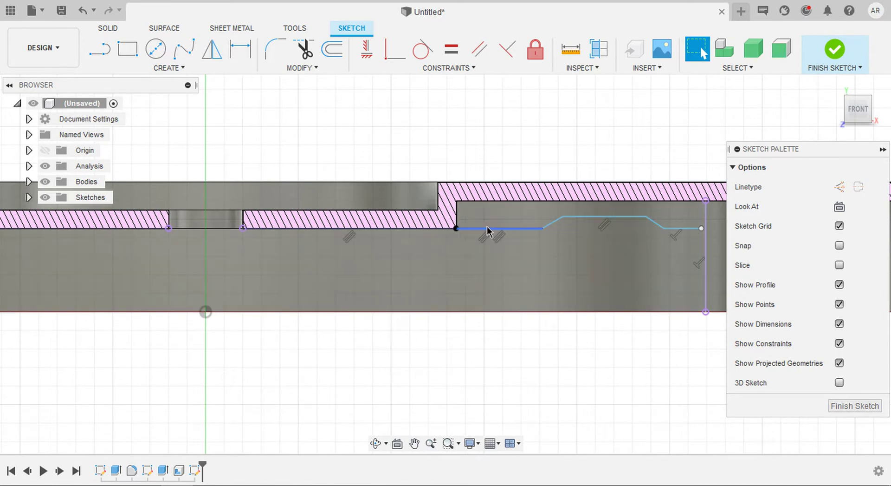
pyautogui.click(331, 52)
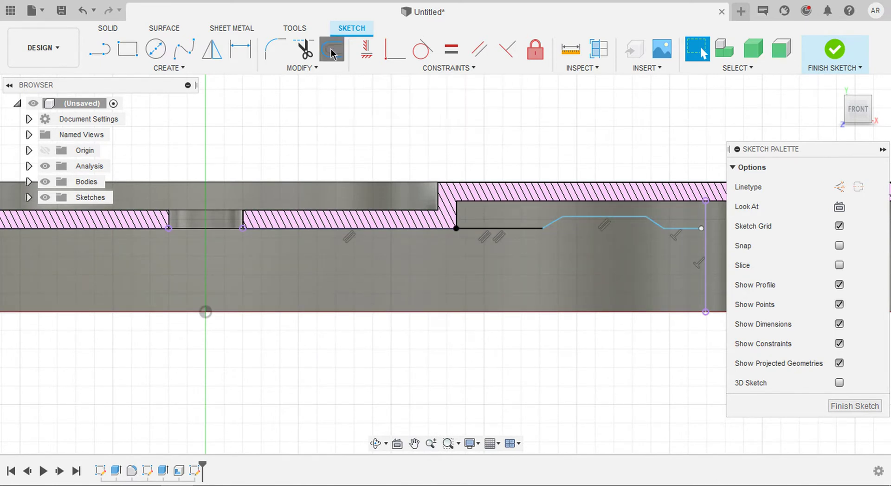
pyautogui.click(511, 227)
pyautogui.moveTo(511, 227); pyautogui.dragTo(424, 217, button='middle')
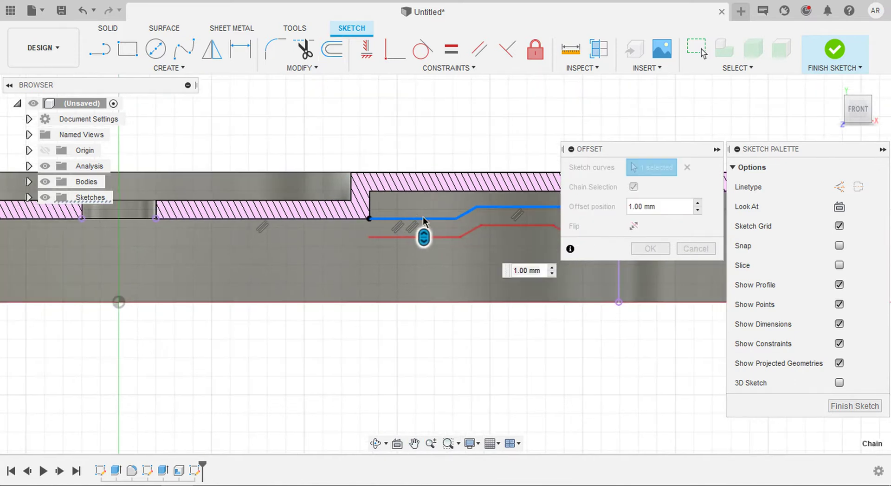
pyautogui.click(349, 222)
pyautogui.moveTo(669, 208); pyautogui.dragTo(615, 207)
pyautogui.write('0.2')
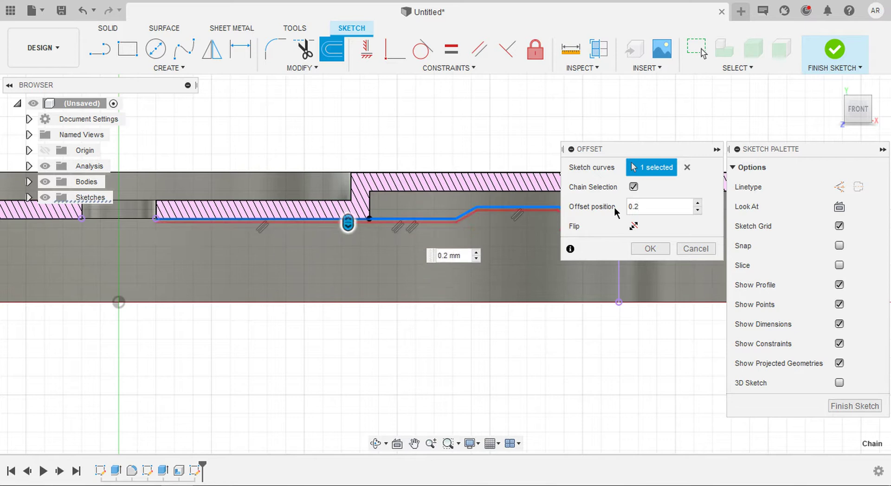
pyautogui.press('Return')
# Step: Close the outer end of the offset profile with a vertical line joining the two free endpoints
pyautogui.scroll(3, 608, 209)
pyautogui.scroll(2, 608, 207)
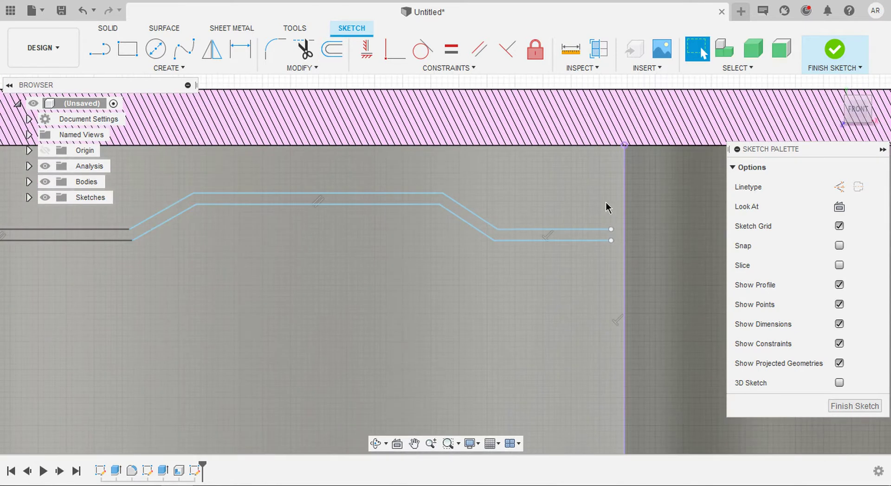
pyautogui.scroll(1, 607, 204)
pyautogui.press('l')
pyautogui.scroll(2, 608, 203)
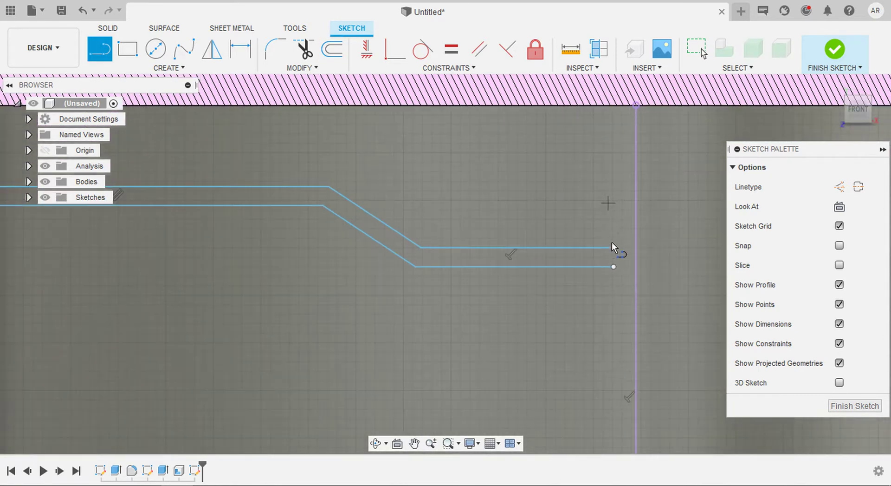
pyautogui.click(614, 248)
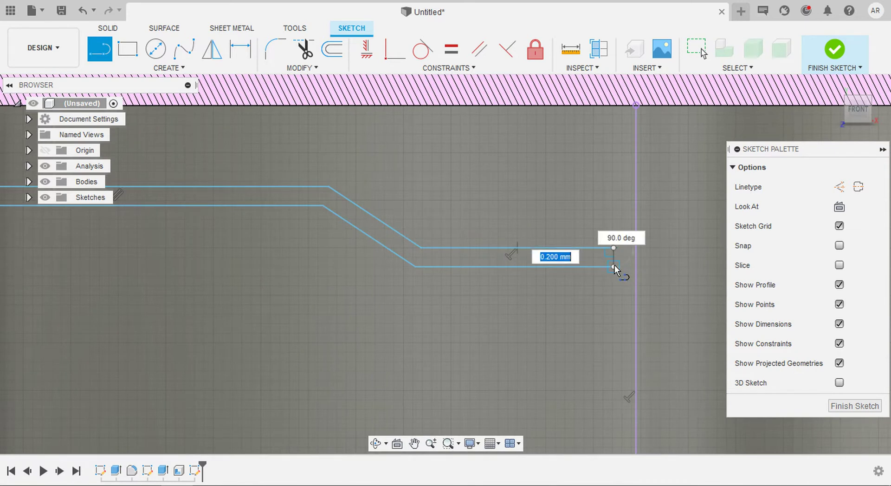
pyautogui.click(614, 266)
# Step: Close the inner end of the offset profile with a vertical line at the centre hole's edge
pyautogui.scroll(-3, 615, 261)
pyautogui.moveTo(566, 224)
pyautogui.mouseDown(button='middle')
pyautogui.moveTo(730, 185)
pyautogui.moveTo(842, 182)
pyautogui.mouseUp(button='middle')
pyautogui.scroll(3, 324, 245)
pyautogui.moveTo(467, 196); pyautogui.dragTo(667, 197, button='middle')
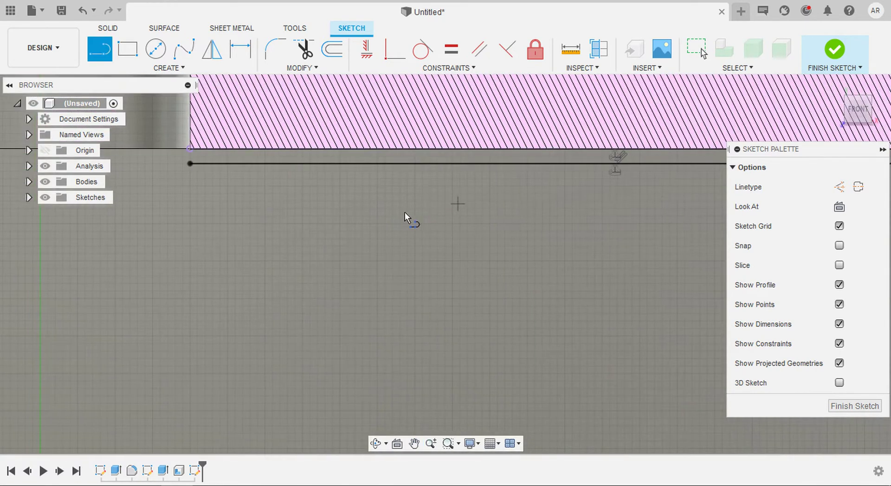
pyautogui.click(188, 165)
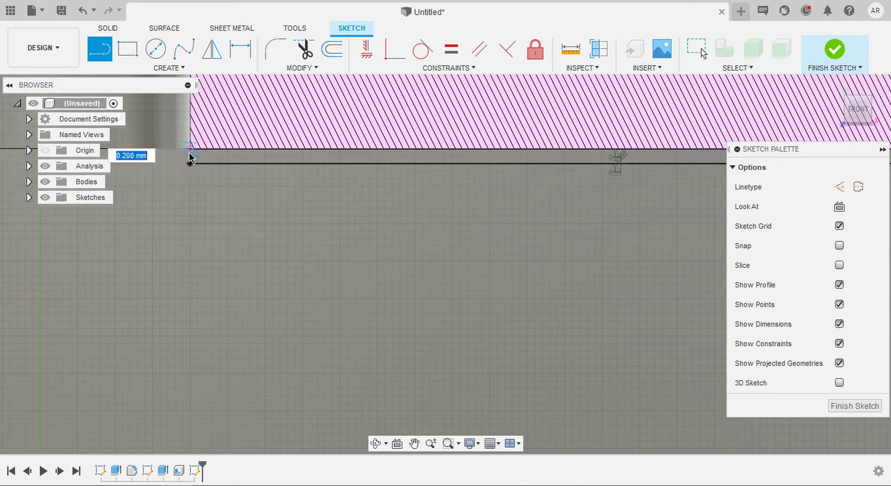
pyautogui.click(189, 152)
pyautogui.scroll(-3, 210, 221)
pyautogui.moveTo(213, 225); pyautogui.dragTo(231, 234, button='middle')
pyautogui.scroll(-2, 236, 237)
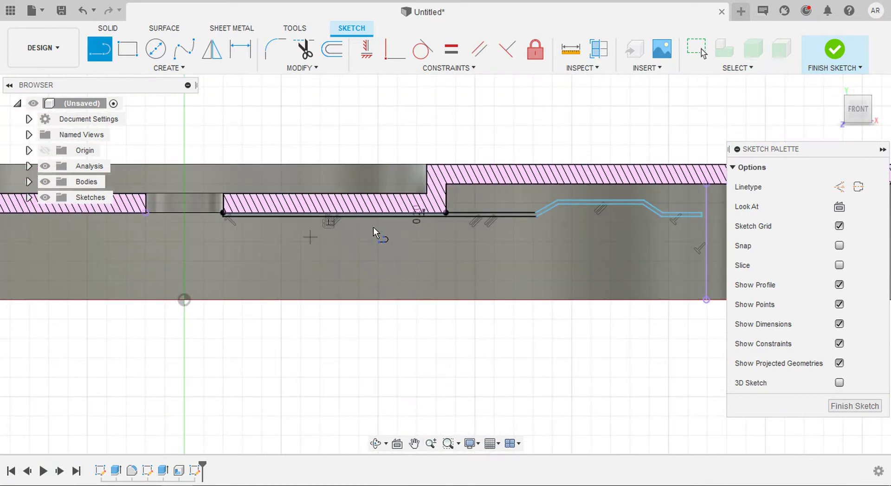
# Step: Draw a rectangle about 26.7 by 1.2 mm beneath the stepped profile, starting at the lower corner of its inner end
pyautogui.moveTo(336, 230); pyautogui.dragTo(300, 224, button='middle')
pyautogui.press('Escape')
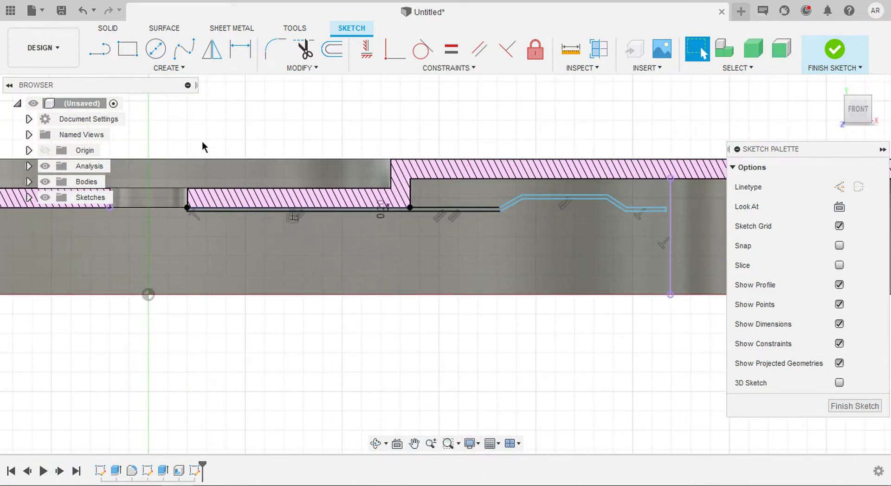
pyautogui.click(130, 54)
pyautogui.scroll(3, 173, 239)
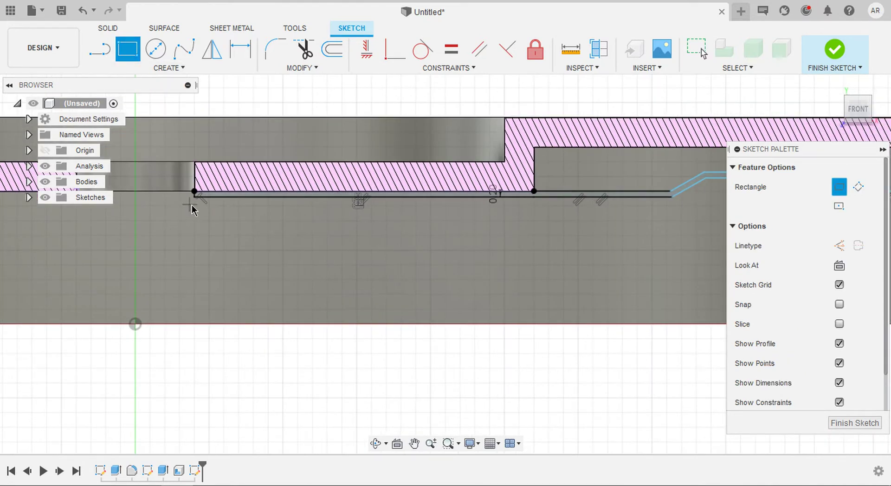
pyautogui.scroll(3, 194, 202)
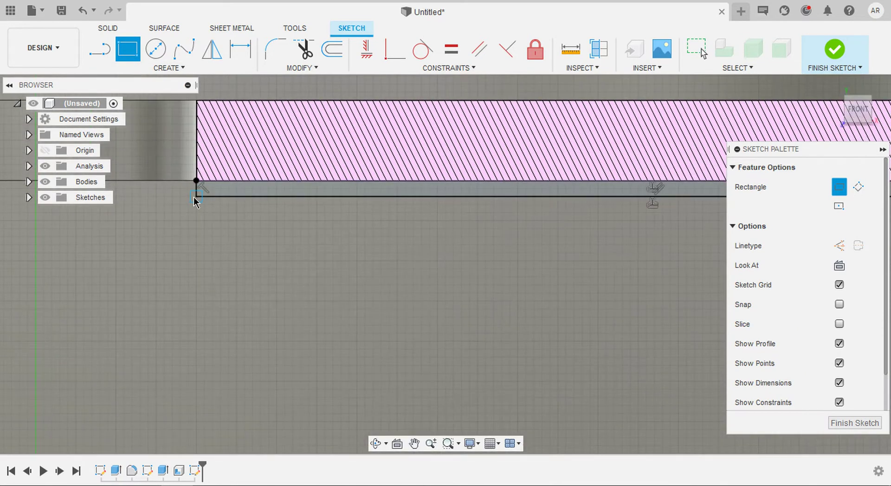
pyautogui.click(196, 196)
pyautogui.scroll(-3, 341, 280)
pyautogui.moveTo(368, 275); pyautogui.dragTo(141, 245, button='middle')
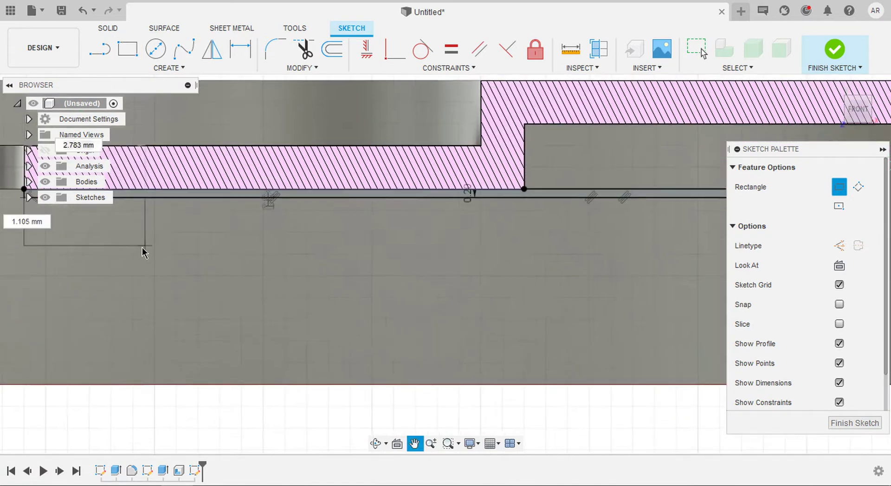
pyautogui.scroll(-3, 247, 246)
pyautogui.moveTo(462, 264); pyautogui.dragTo(221, 263, button='middle')
pyautogui.scroll(4, 519, 244)
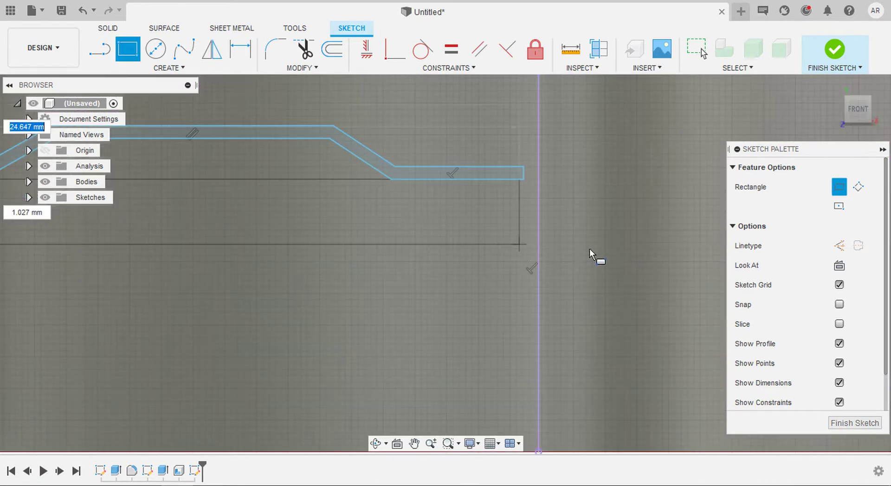
pyautogui.scroll(-2, 572, 251)
pyautogui.click(619, 254)
pyautogui.scroll(-4, 608, 237)
pyautogui.moveTo(465, 214); pyautogui.dragTo(452, 192, button='middle')
pyautogui.scroll(3, 452, 195)
# Step: Dimension the rectangle's length to 25 mm
pyautogui.press('d')
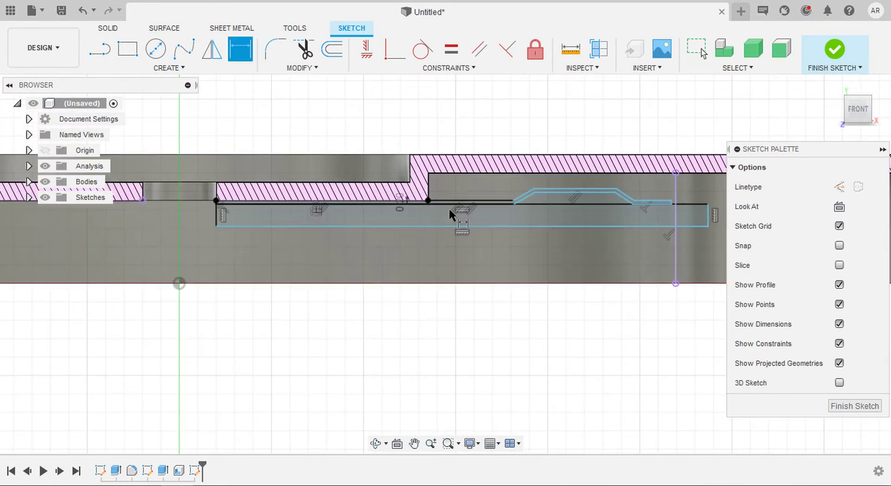
pyautogui.click(410, 253)
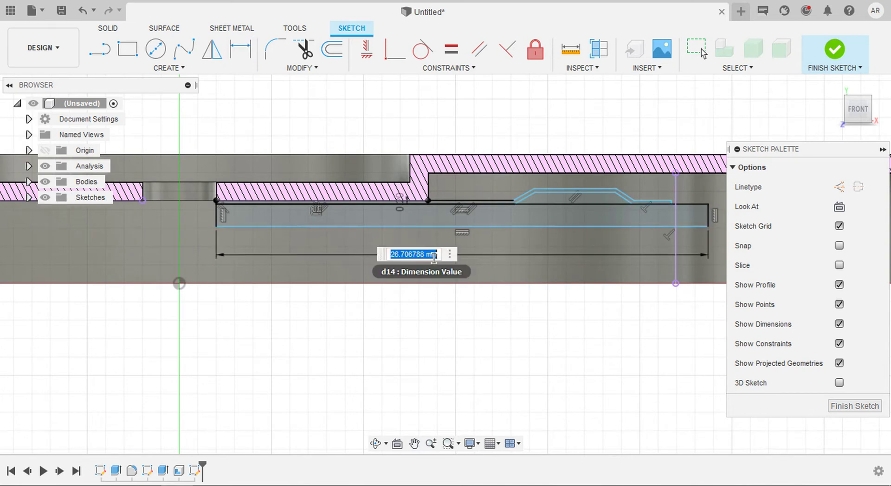
pyautogui.write('25')
pyautogui.press('Return')
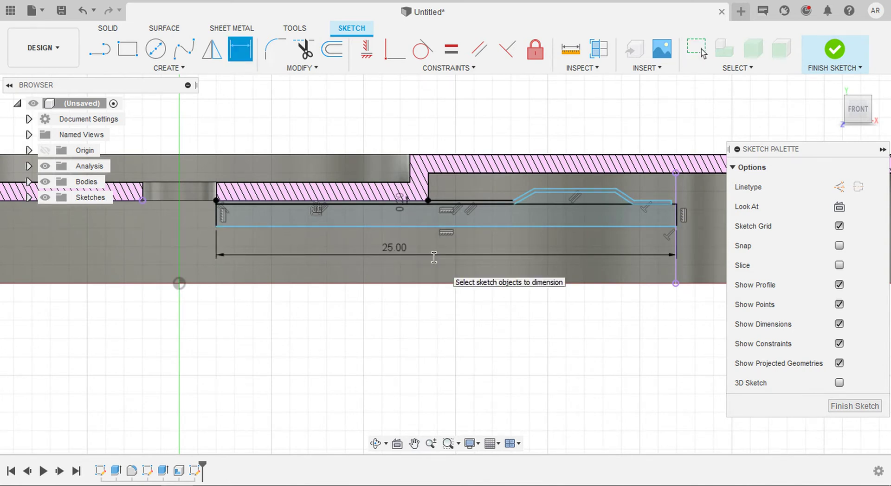
# Step: Dimension the rectangle's height at its inner end to 0.5 mm
pyautogui.scroll(5, 217, 207)
pyautogui.click(218, 207)
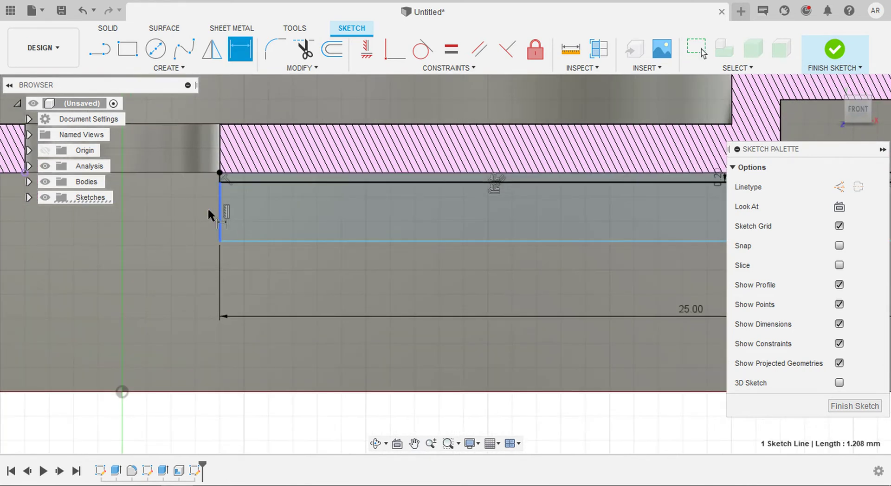
pyautogui.click(189, 208)
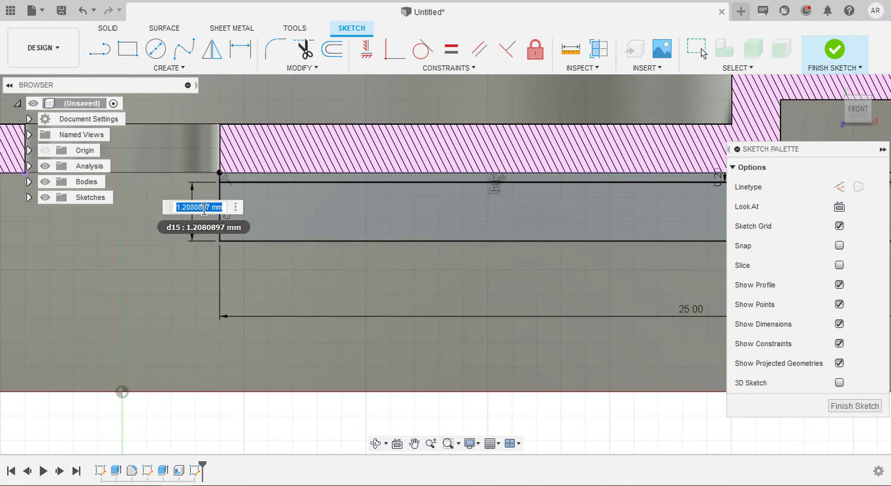
pyautogui.write('0.5')
pyautogui.press('Return')
pyautogui.scroll(-3, 203, 206)
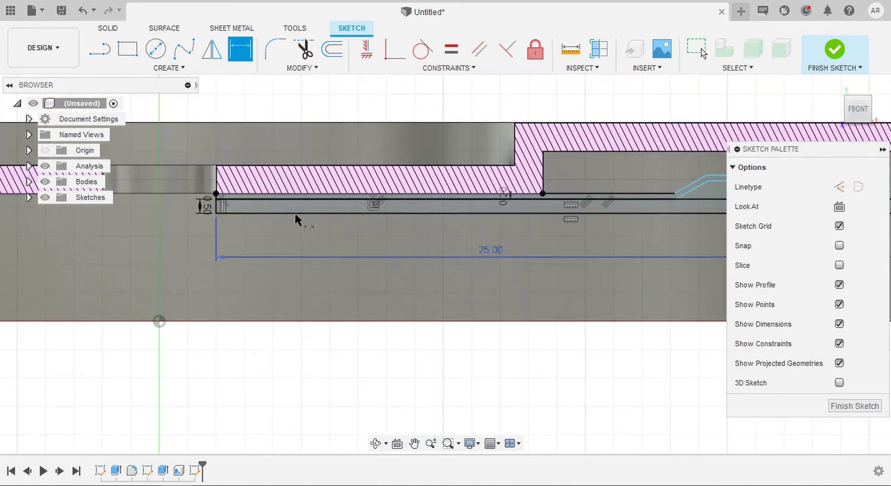
# Step: Examine how the thin rectangle sits against the stepped profile, from its outer end back to the centre hole's edge
pyautogui.moveTo(592, 184); pyautogui.dragTo(336, 192, button='middle')
pyautogui.scroll(2, 360, 173)
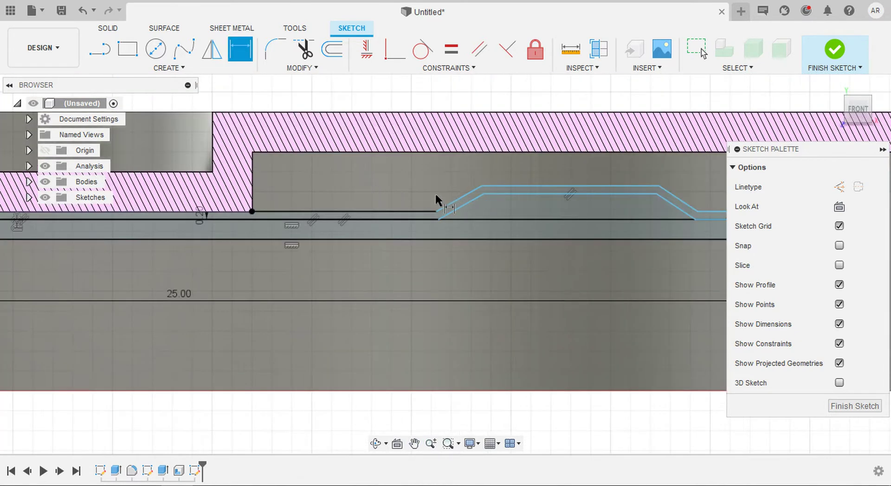
pyautogui.scroll(1, 464, 194)
pyautogui.scroll(-4, 423, 197)
pyautogui.middleClick(453, 183)
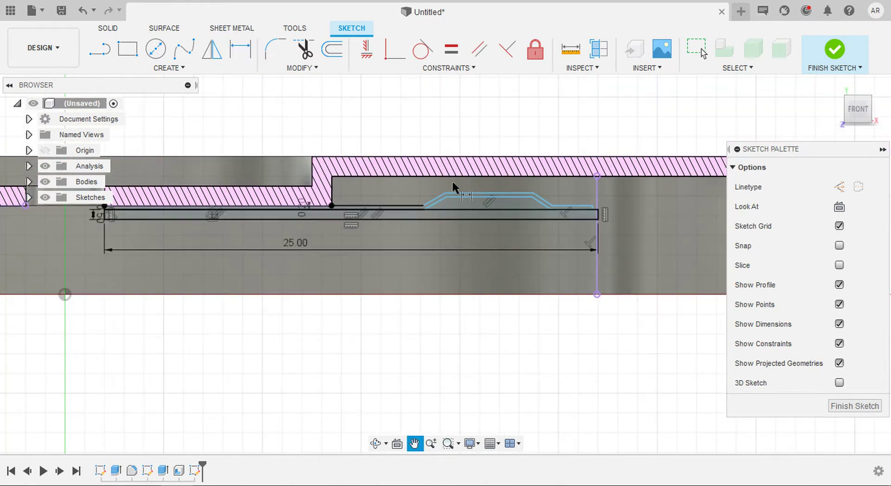
pyautogui.scroll(2, 445, 216)
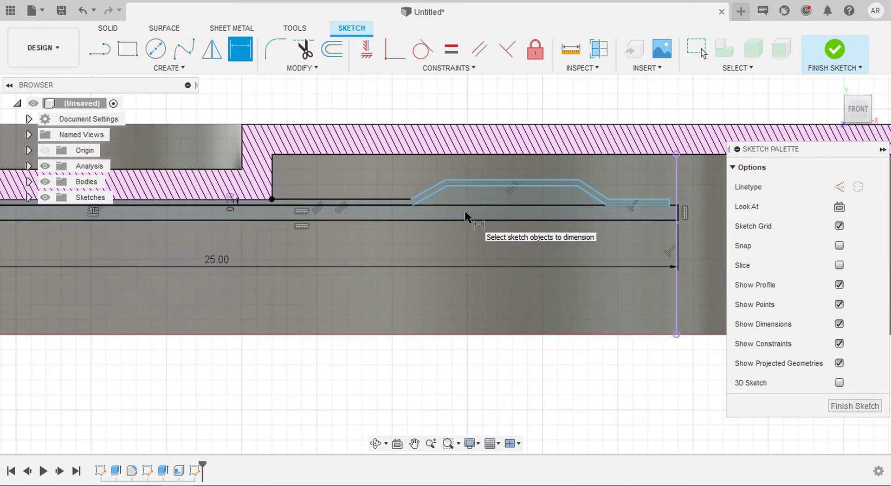
pyautogui.scroll(-3, 520, 195)
pyautogui.moveTo(403, 205); pyautogui.dragTo(459, 169, button='middle')
pyautogui.scroll(4, 267, 181)
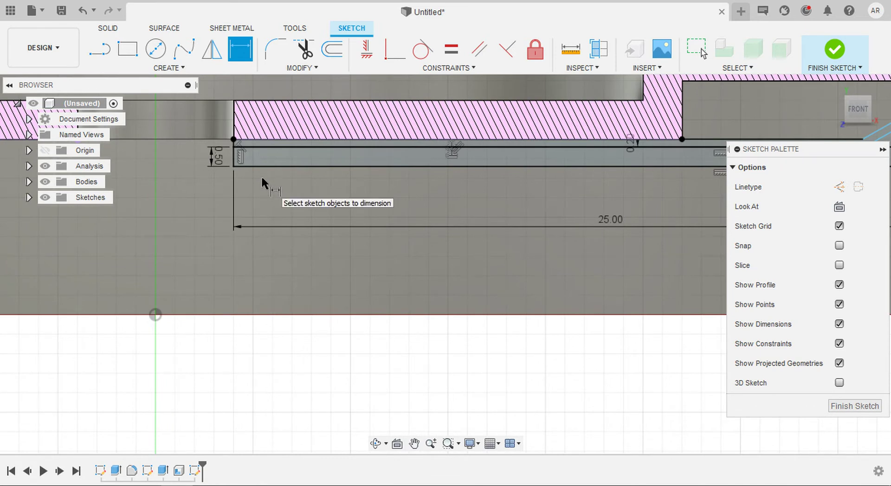
# Step: Draw a horizontal line about 3.1 mm long just below the rectangle, starting in line with its inner edge
pyautogui.click(99, 49)
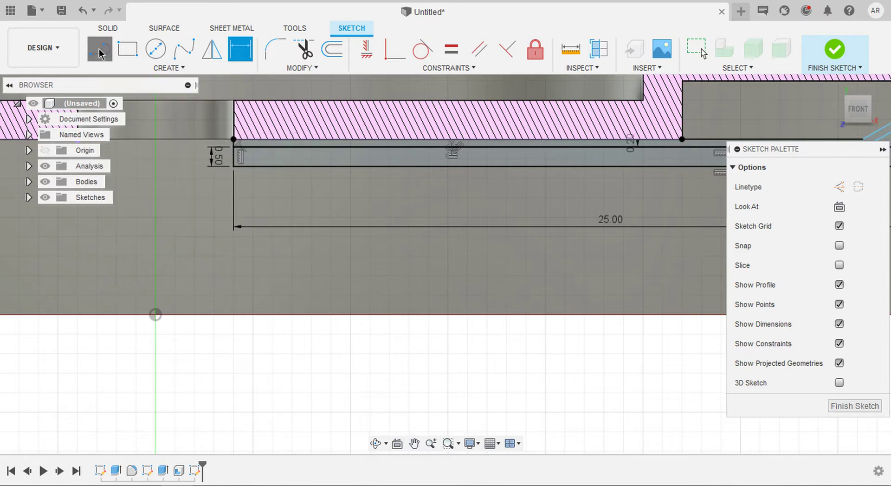
pyautogui.scroll(5, 179, 177)
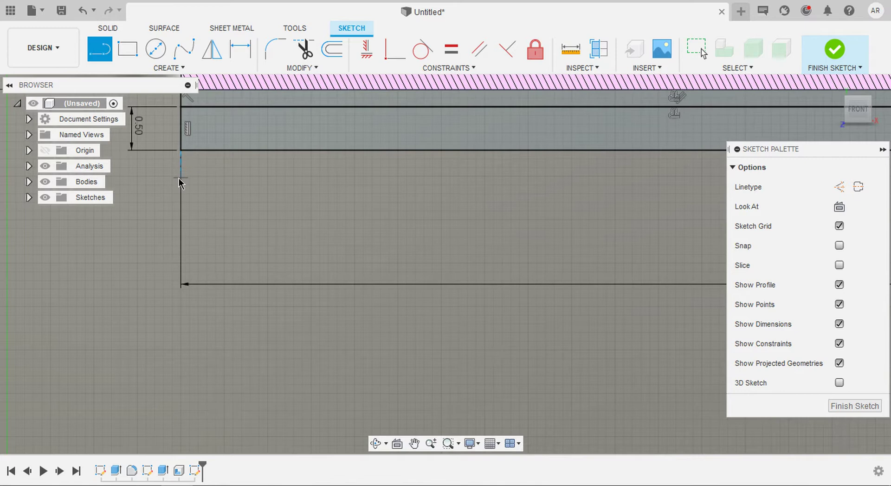
pyautogui.click(179, 177)
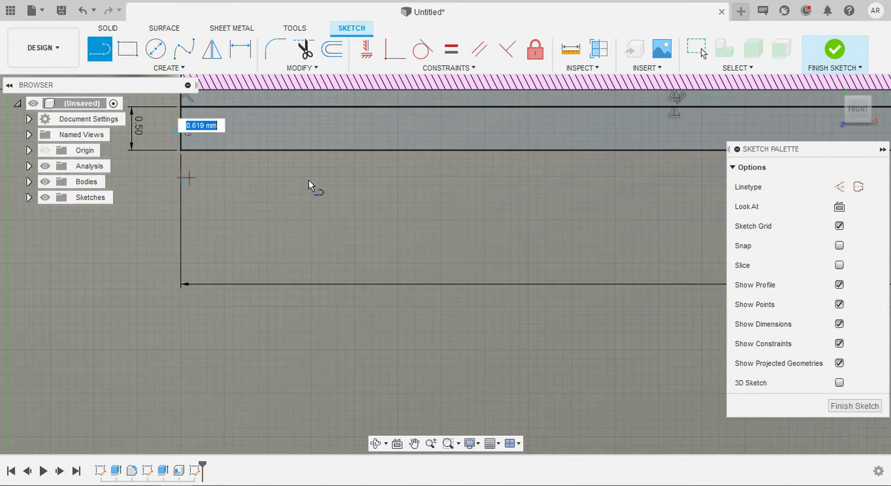
pyautogui.moveTo(438, 183); pyautogui.dragTo(369, 200, button='middle')
pyautogui.scroll(-2, 374, 199)
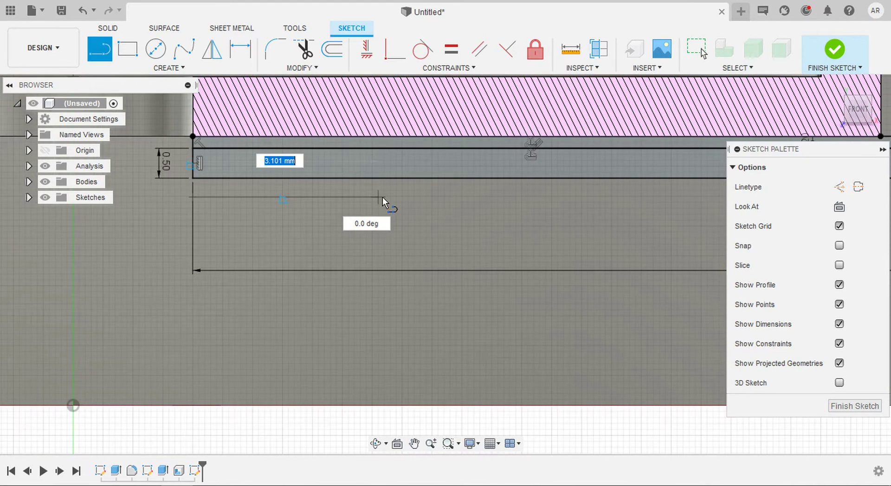
pyautogui.click(383, 197)
# Step: Continue with a short line about 1 mm long slanting up to the rectangle's lower edge
pyautogui.scroll(1, 444, 202)
pyautogui.moveTo(443, 203); pyautogui.dragTo(347, 233, button='middle')
pyautogui.scroll(-2, 347, 232)
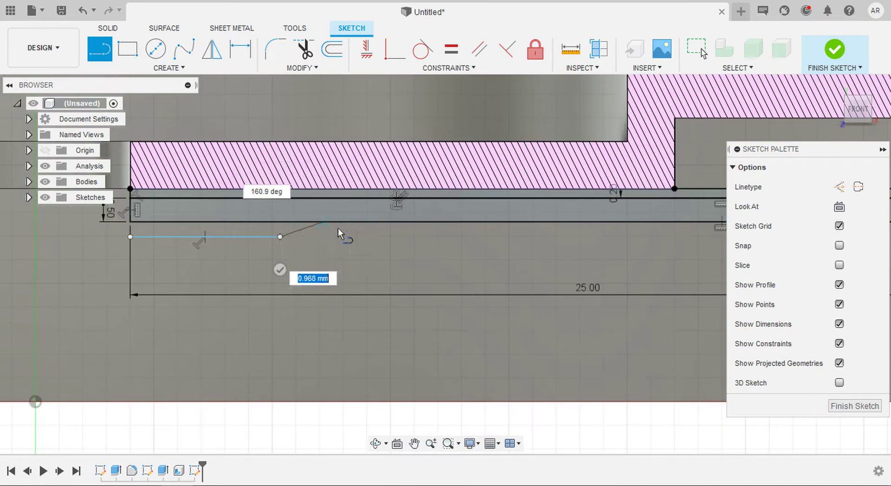
pyautogui.click(328, 224)
pyautogui.scroll(-1, 327, 225)
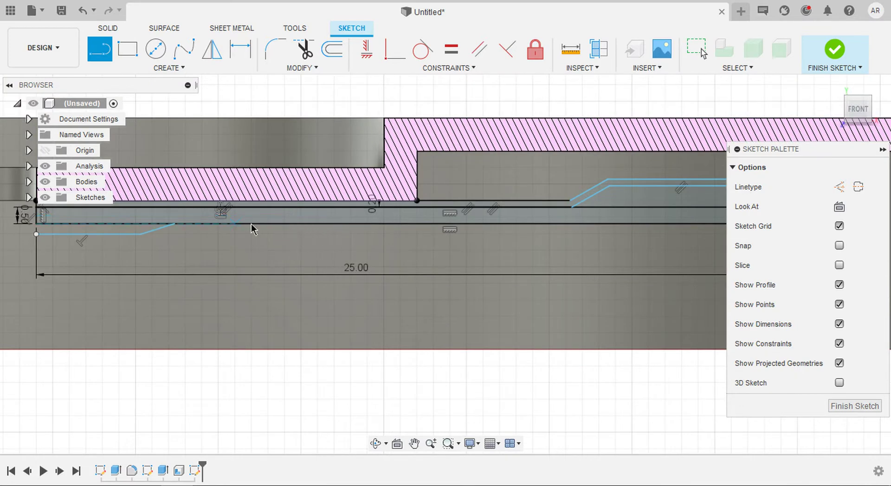
pyautogui.click(174, 224)
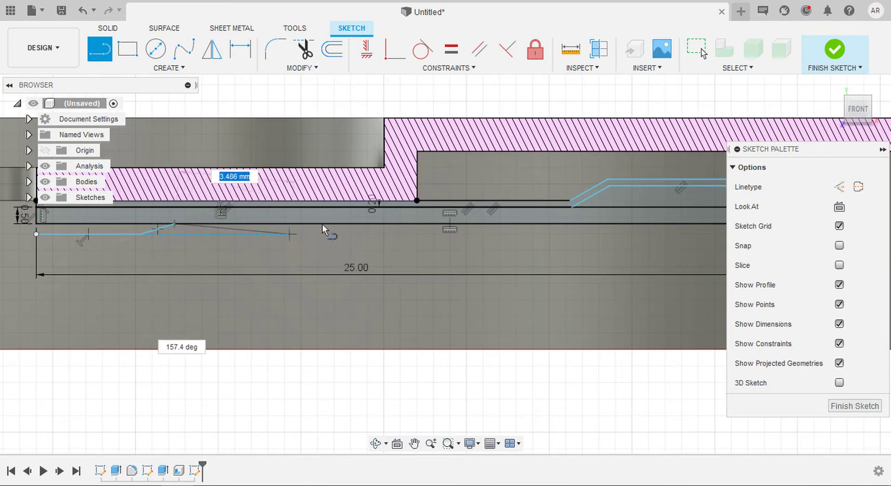
pyautogui.scroll(-1, 365, 224)
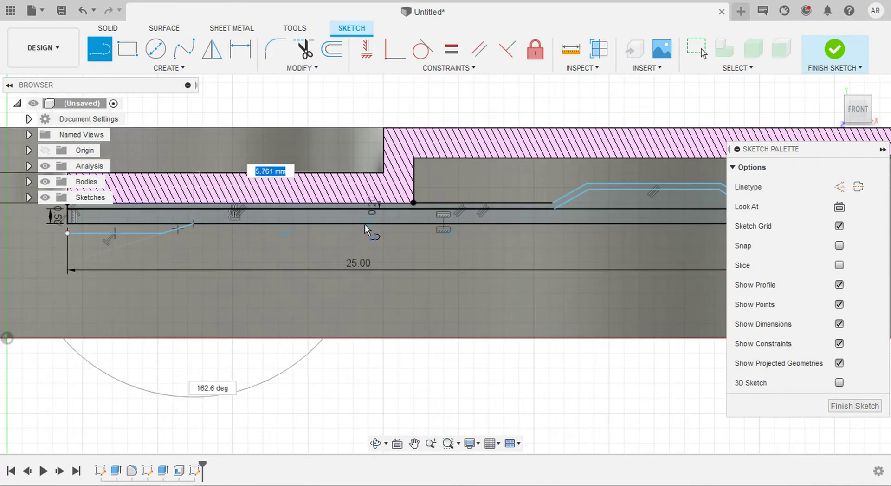
pyautogui.press('Escape')
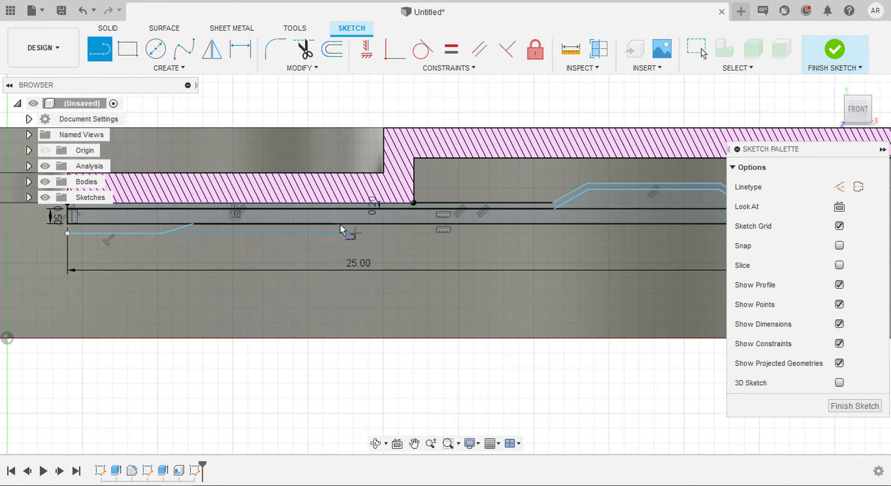
# Step: Draw a short line slanting down and outward from the rectangle's lower edge to the level of the first horizontal line
pyautogui.scroll(3, 341, 224)
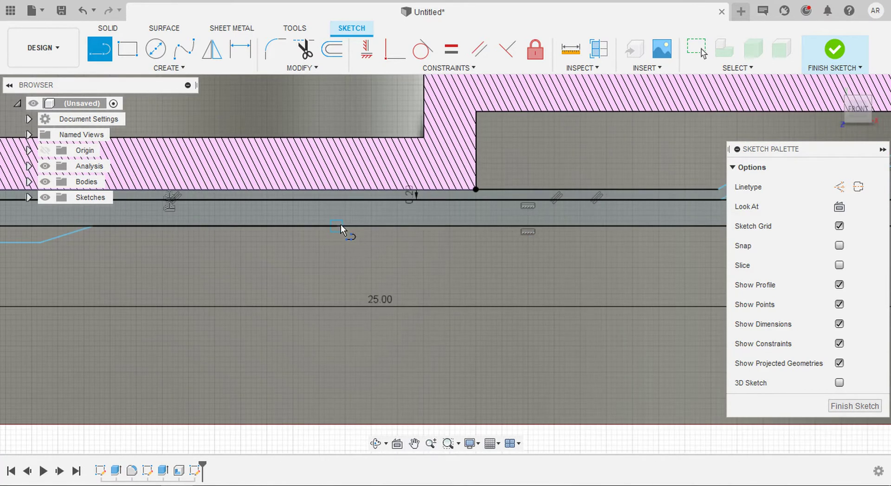
pyautogui.click(340, 224)
pyautogui.click(381, 246)
# Step: Finish the lower stepped profile with a horizontal line about 3 mm long running outward from the slanted line
pyautogui.scroll(-5, 380, 246)
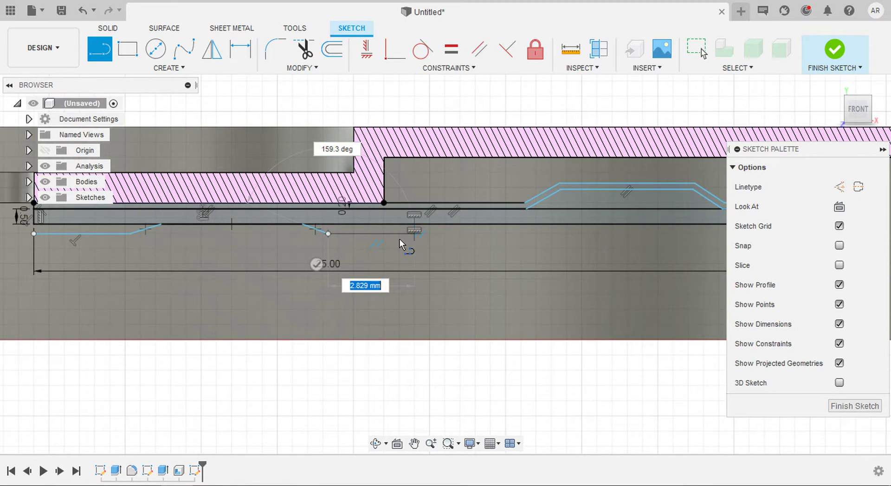
pyautogui.scroll(2, 399, 239)
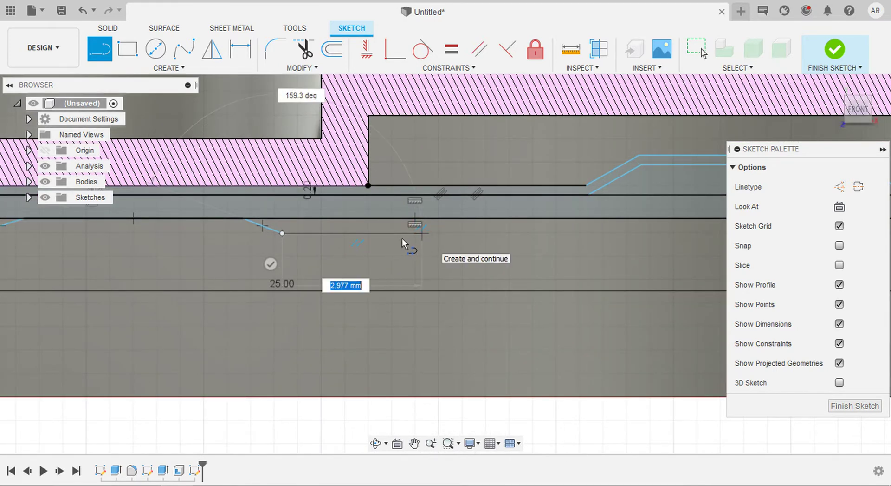
pyautogui.click(422, 233)
pyautogui.scroll(-3, 485, 224)
pyautogui.moveTo(366, 174); pyautogui.dragTo(422, 171, button='middle')
pyautogui.press('Escape')
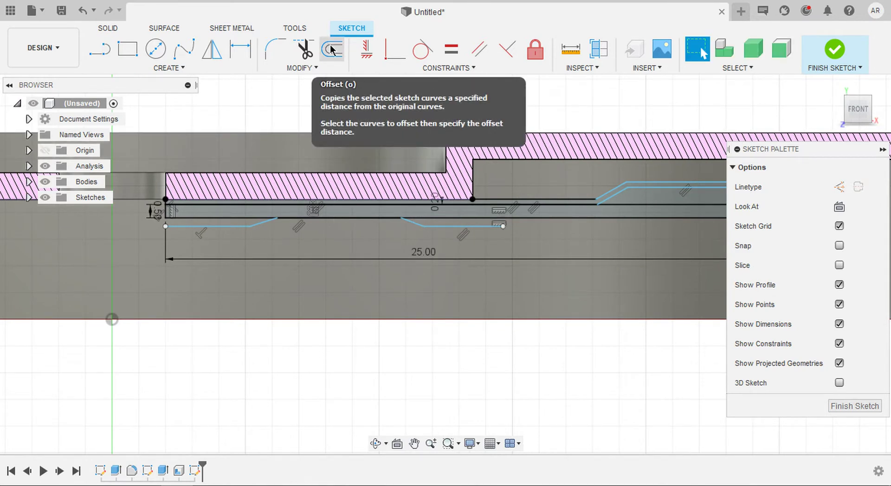
# Step: Offset the lower stepped line chain, including the rectangle's edge between the slanted lines, 0.2 mm downward
pyautogui.click(332, 49)
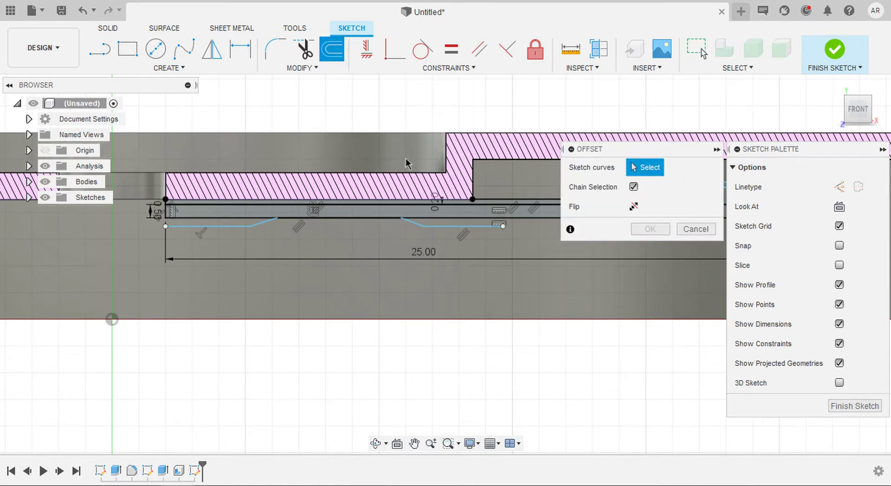
pyautogui.click(451, 227)
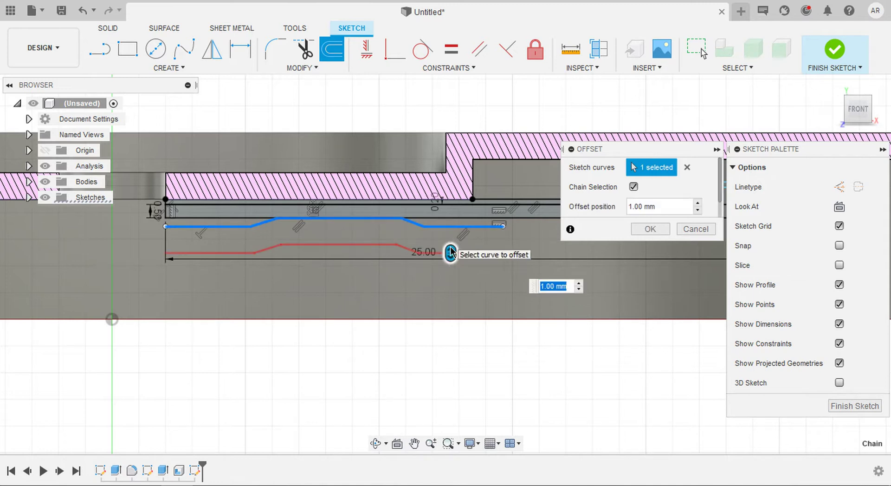
pyautogui.write('0.')
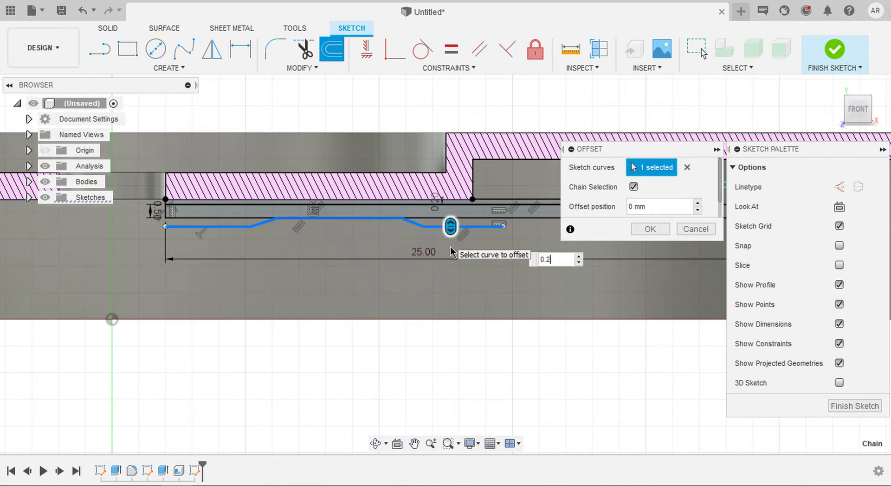
pyautogui.write('2')
pyautogui.press('Return')
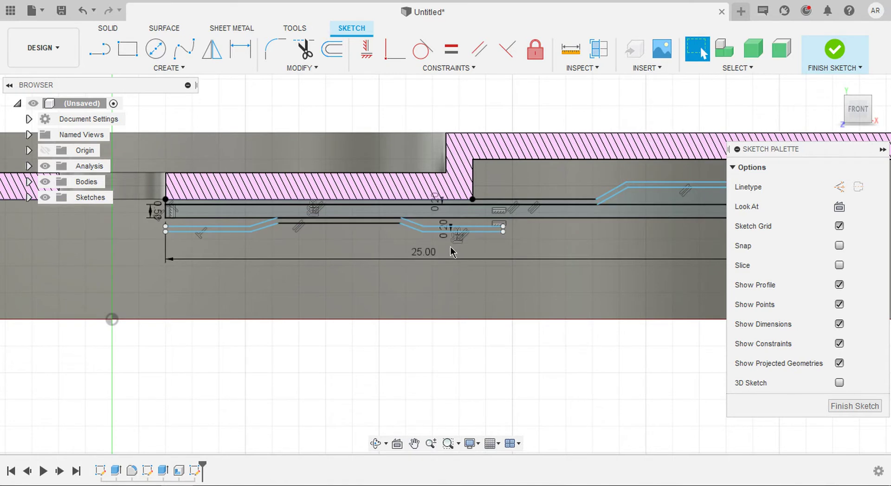
# Step: Close the inner end of the lower offset profile with a vertical line joining the two free endpoints
pyautogui.click(99, 49)
pyautogui.scroll(5, 175, 289)
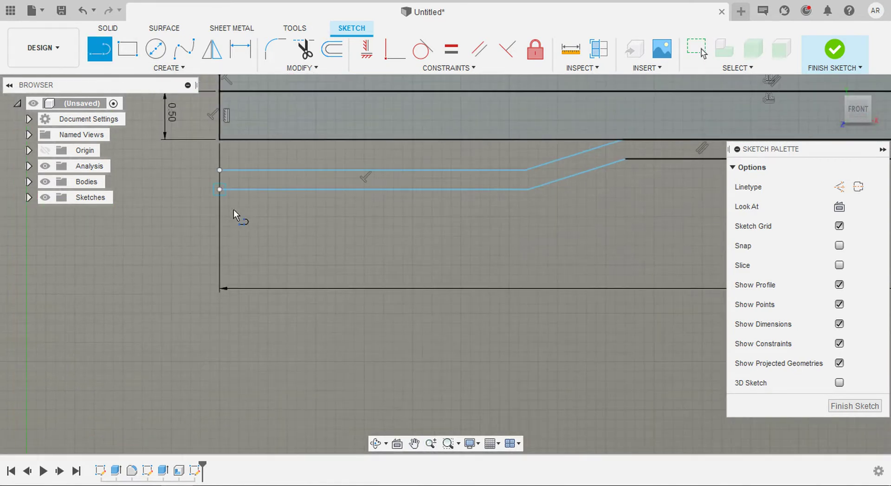
pyautogui.click(220, 189)
pyautogui.click(220, 170)
# Step: Check both ends of the lower stepped profile and finish the sketch
pyautogui.scroll(-5, 328, 182)
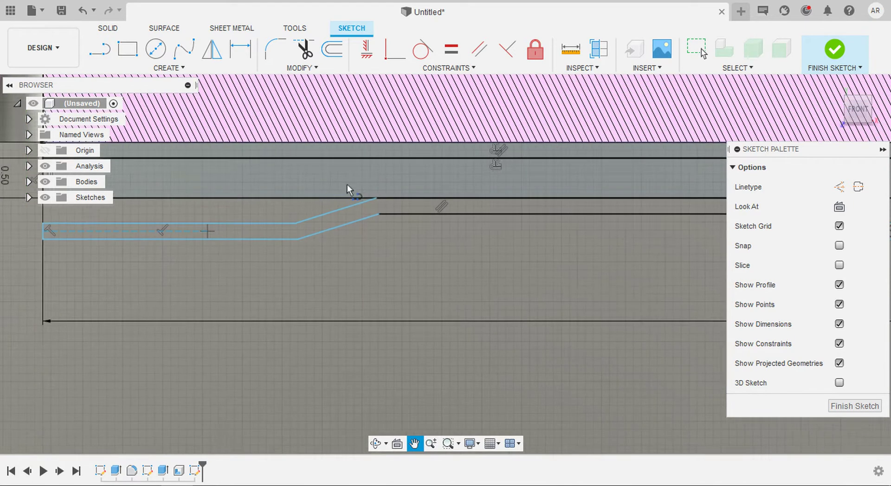
pyautogui.scroll(3, 611, 213)
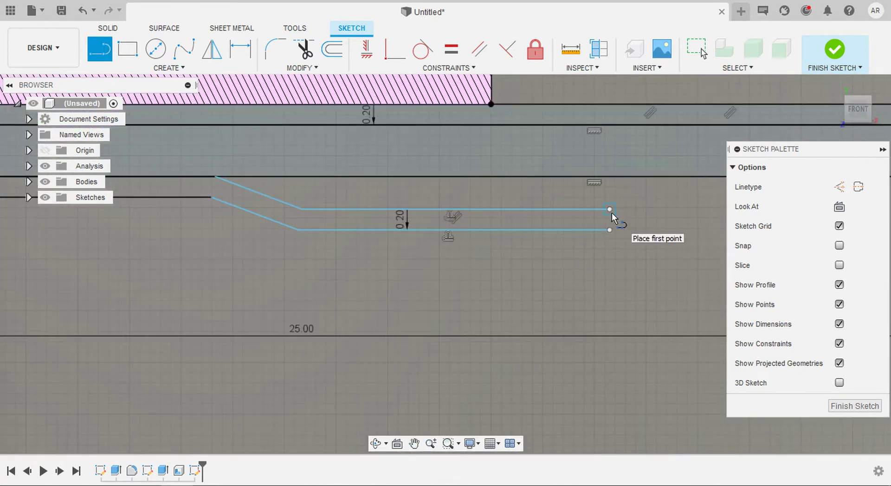
pyautogui.scroll(-4, 577, 264)
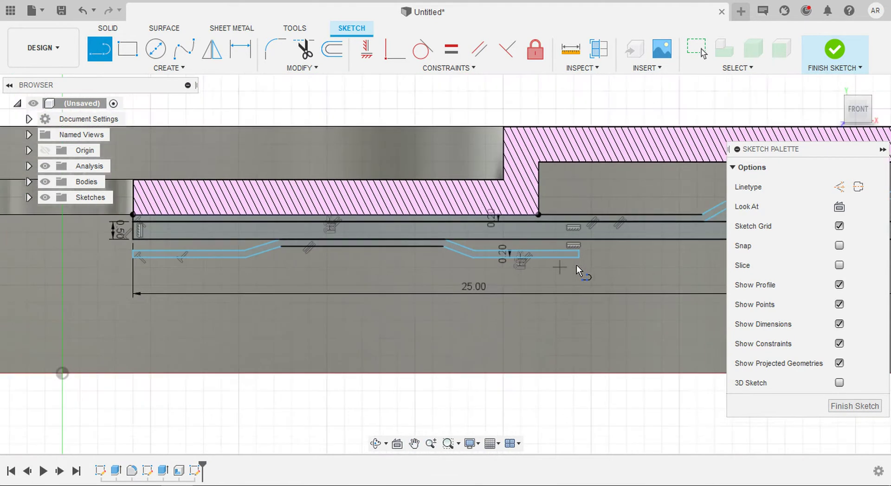
pyautogui.click(832, 51)
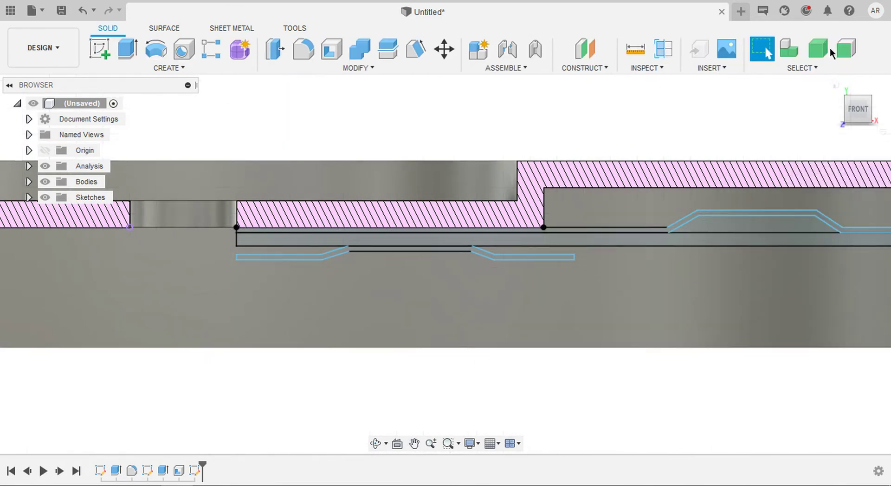
pyautogui.click(310, 246)
pyautogui.scroll(4, 310, 246)
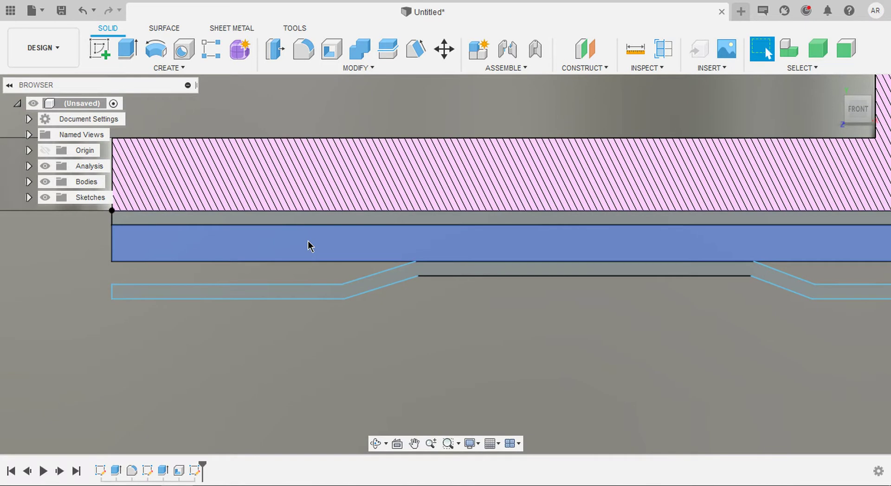
pyautogui.click(308, 240)
pyautogui.scroll(2, 291, 221)
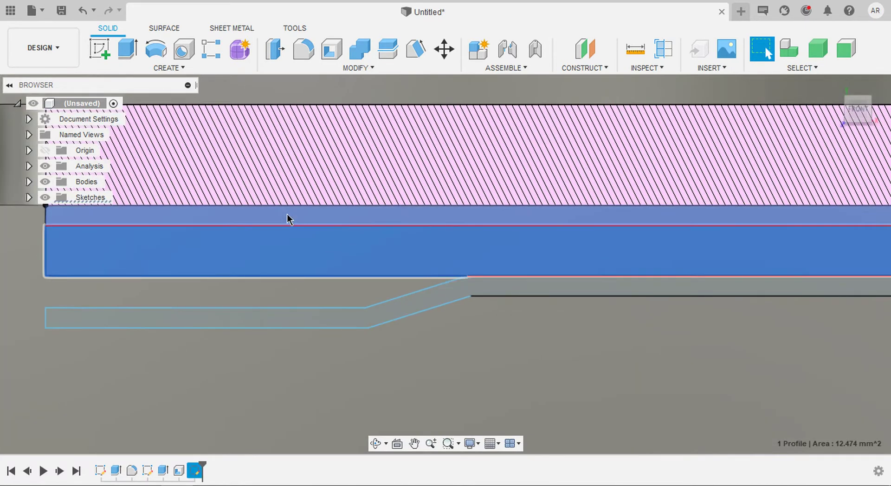
pyautogui.click(288, 215)
pyautogui.click(364, 319)
# Step: Revolve the upper 0.2 mm stepped profile 360 degrees about the vertical Y axis as a new body
pyautogui.scroll(-3, 254, 268)
pyautogui.moveTo(644, 238); pyautogui.dragTo(440, 237, button='middle')
pyautogui.scroll(2, 440, 237)
pyautogui.click(441, 237)
pyautogui.click(440, 240)
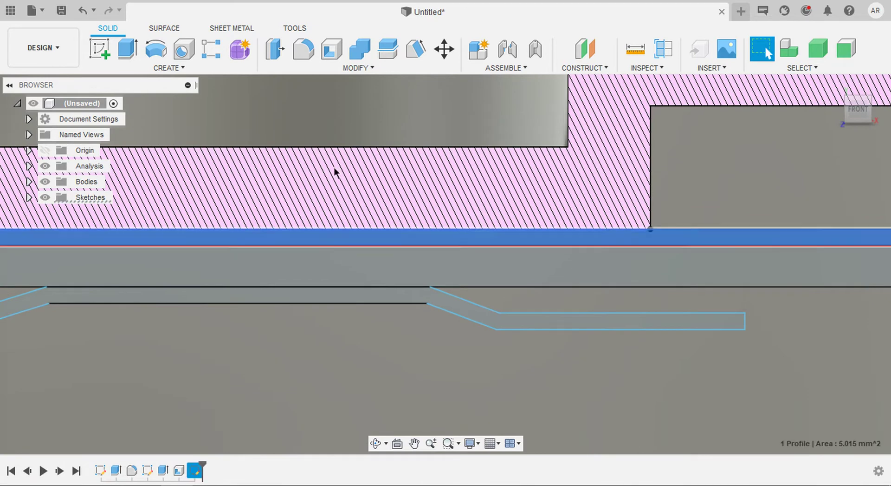
pyautogui.click(157, 51)
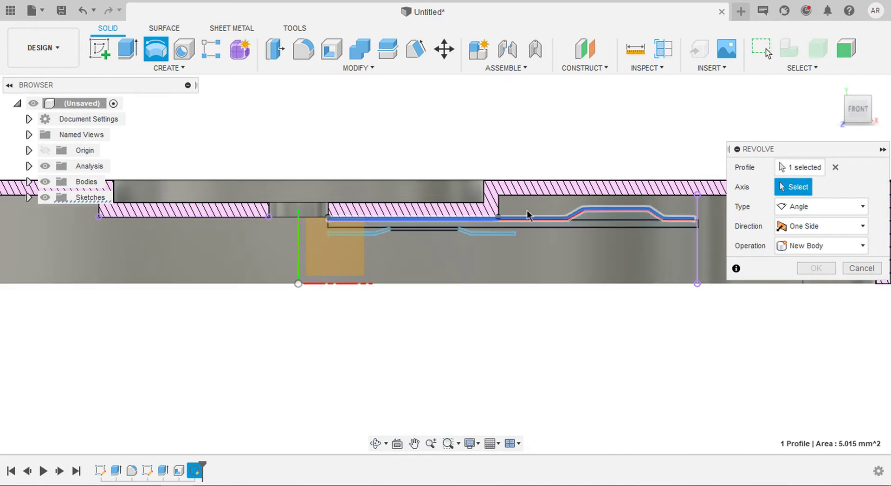
pyautogui.click(298, 239)
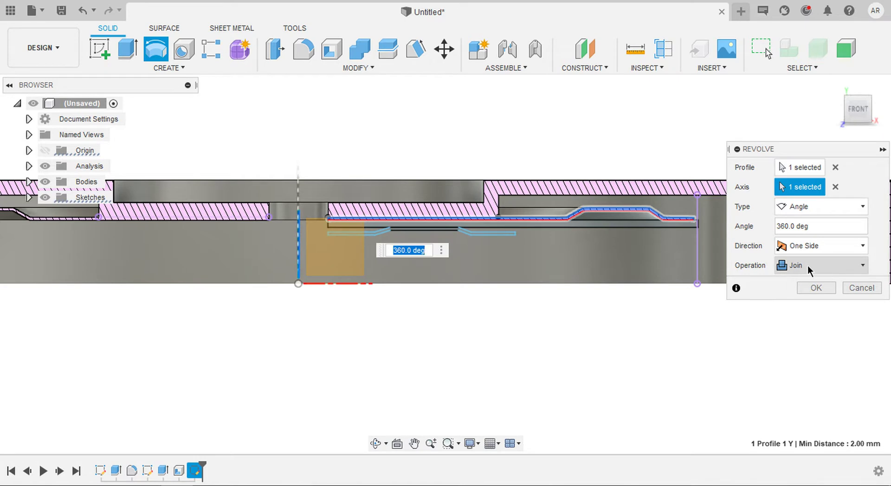
pyautogui.click(810, 265)
pyautogui.click(806, 324)
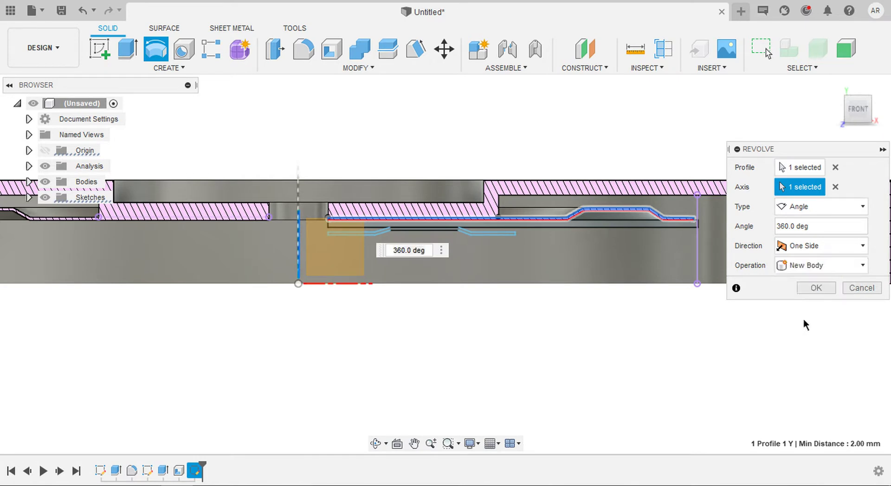
pyautogui.click(813, 288)
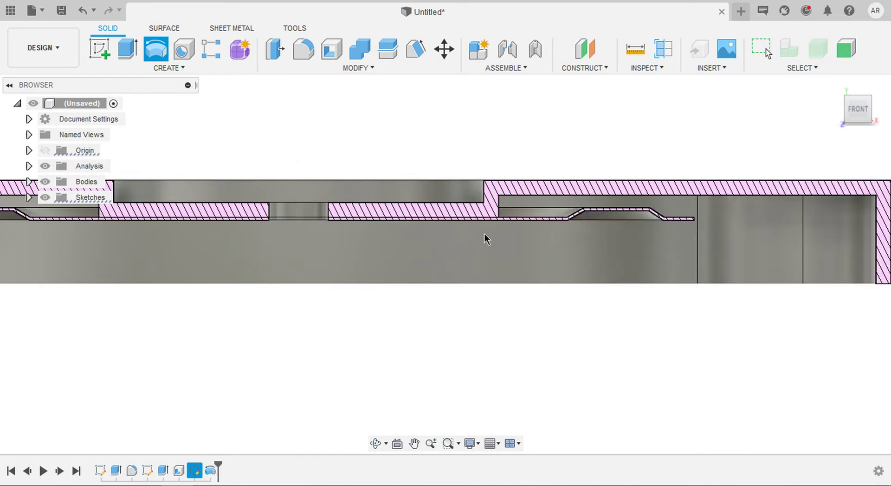
# Step: Hide the section analysis and redisplay Sketch3 for another Revolve
pyautogui.click(45, 166)
pyautogui.keyDown('shift'); pyautogui.moveTo(364, 167); pyautogui.dragTo(361, 120, button='middle'); pyautogui.keyUp('shift')
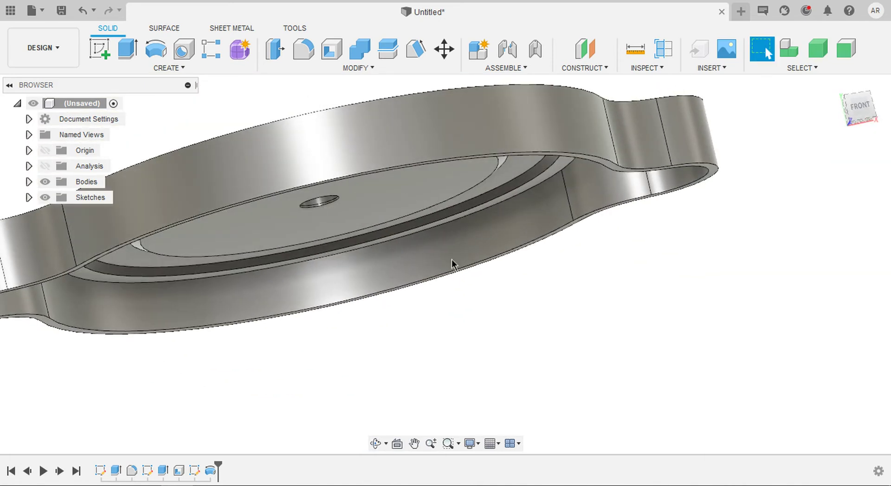
pyautogui.rightClick(507, 349)
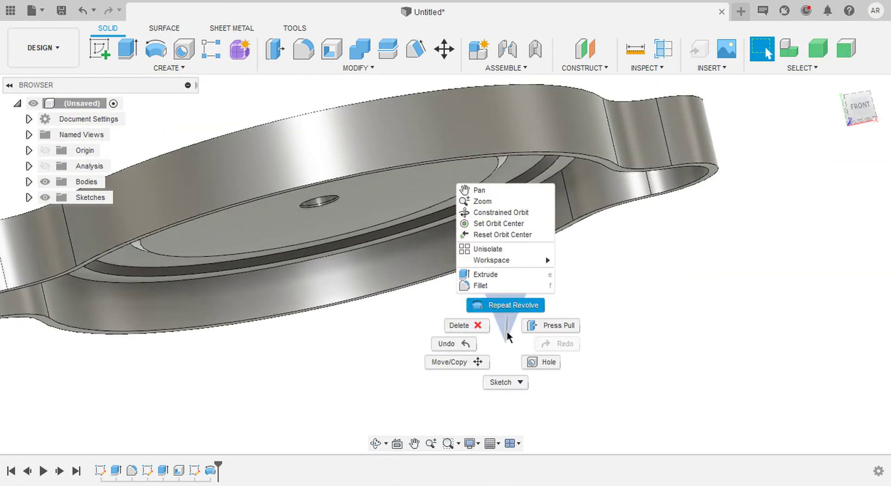
pyautogui.click(511, 307)
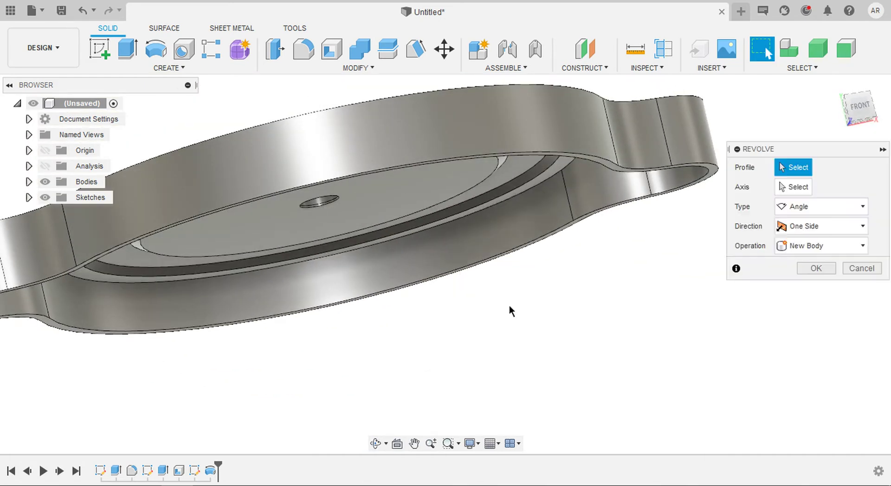
pyautogui.click(28, 198)
pyautogui.click(56, 244)
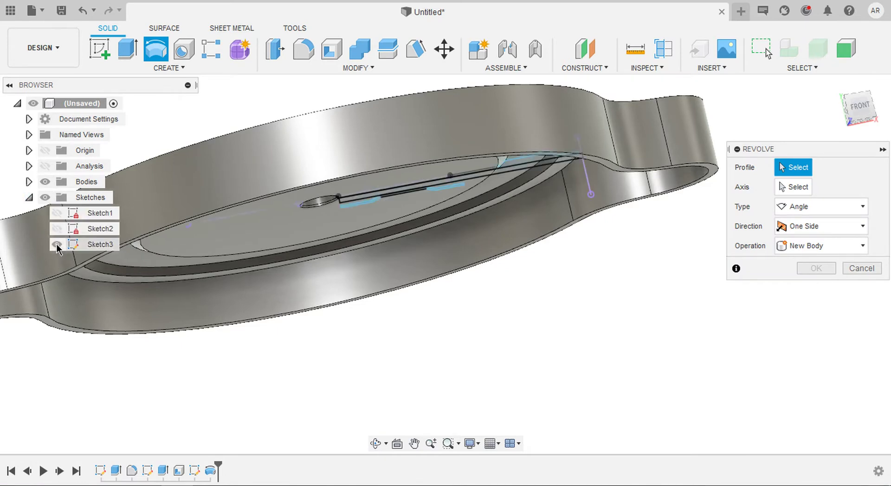
# Step: Revolve the 0.5 mm thick plate profile a full turn about the central hole's axis as a new body
pyautogui.scroll(5, 339, 206)
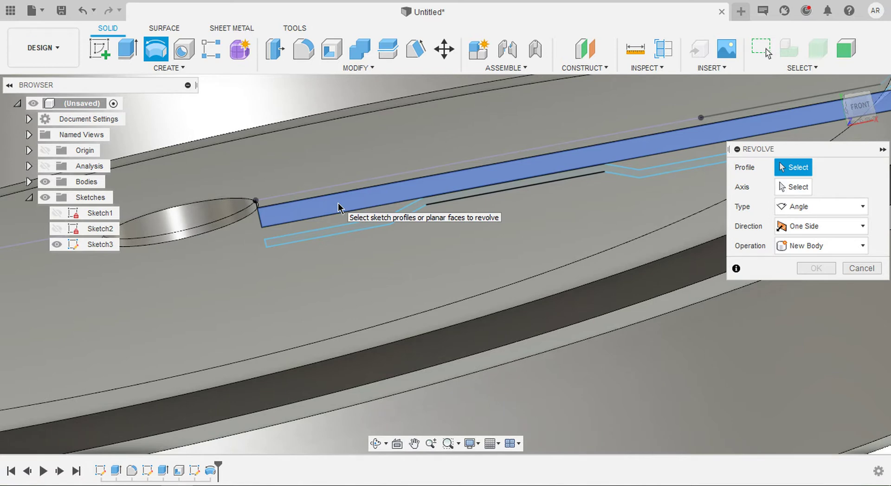
pyautogui.click(339, 205)
pyautogui.scroll(-5, 339, 205)
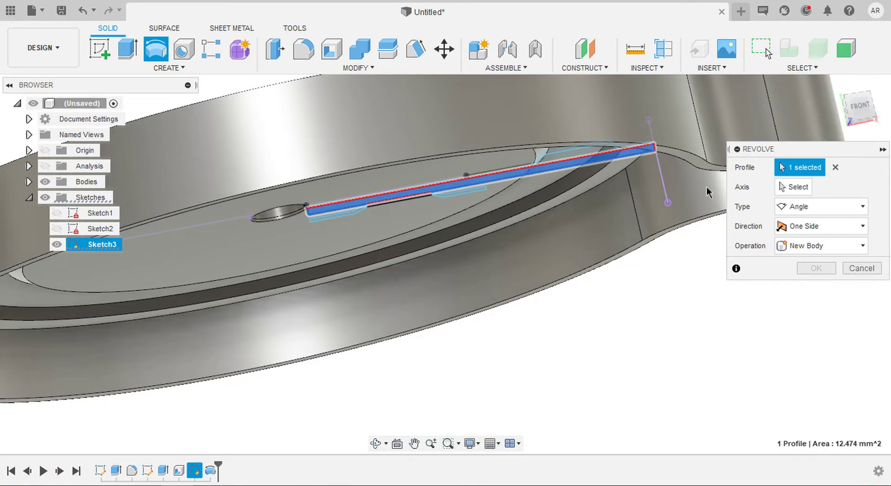
pyautogui.click(793, 186)
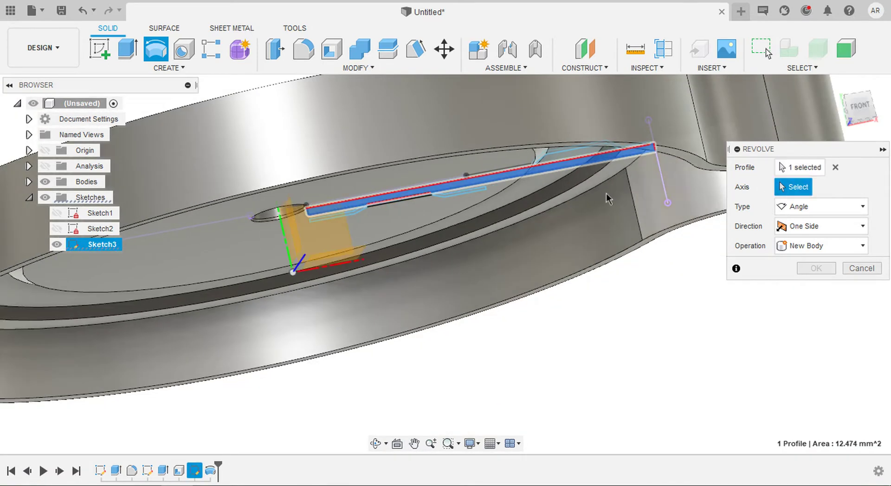
pyautogui.click(266, 217)
pyautogui.keyDown('shift'); pyautogui.moveTo(342, 203); pyautogui.dragTo(784, 265, button='middle'); pyautogui.keyUp('shift')
pyautogui.click(834, 268)
pyautogui.click(796, 322)
pyautogui.click(818, 288)
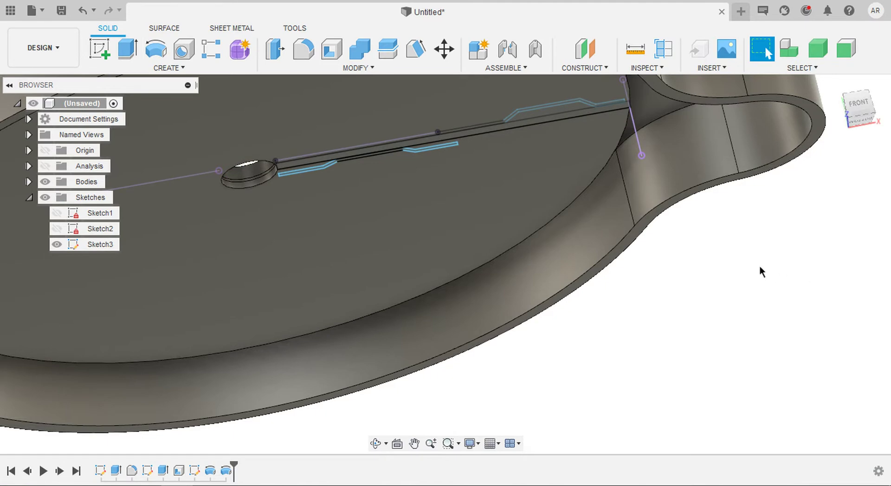
# Step: Revolve the lower 0.2 mm stepped profile 360 degrees about the central hole's axis as a new body
pyautogui.scroll(6, 457, 188)
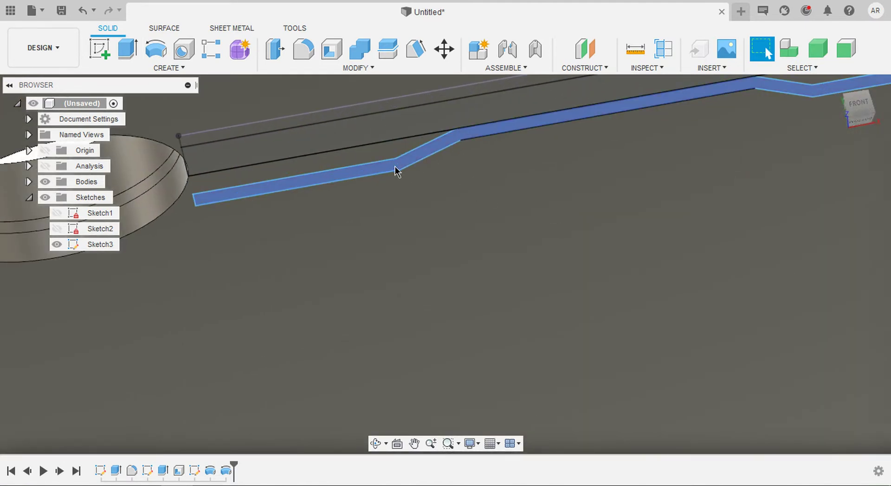
pyautogui.scroll(-5, 395, 171)
pyautogui.click(398, 169)
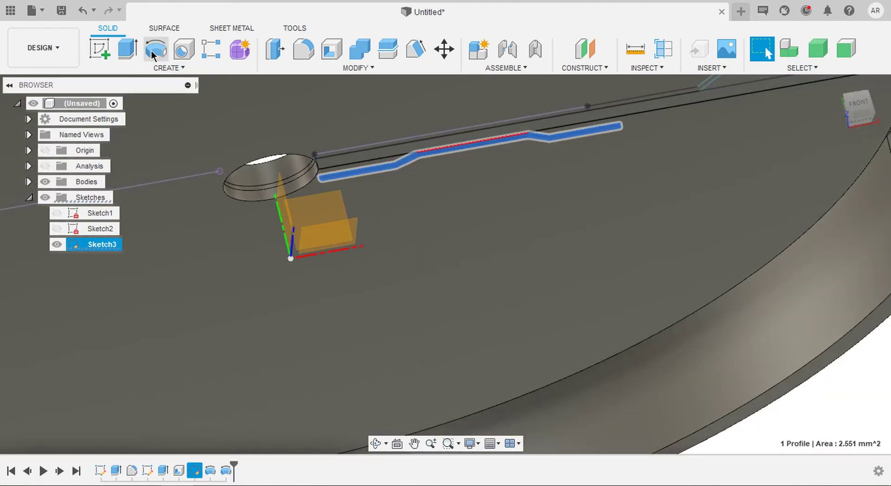
pyautogui.click(154, 49)
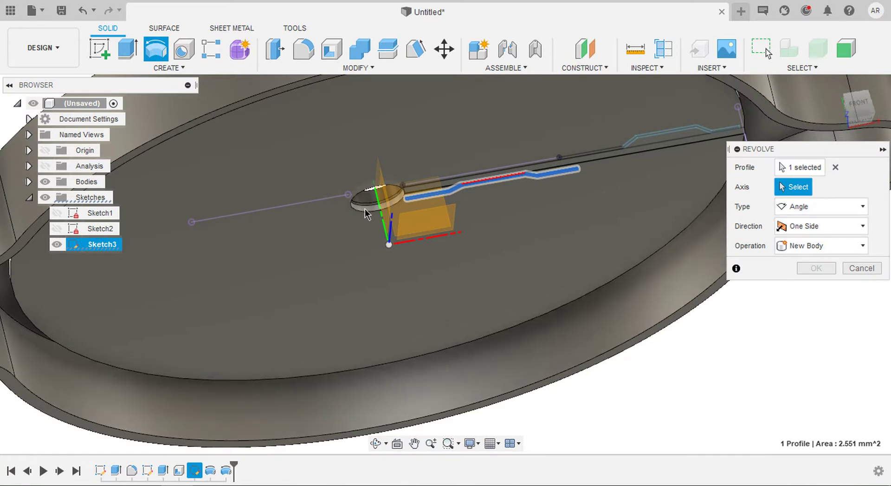
pyautogui.click(367, 213)
pyautogui.click(817, 265)
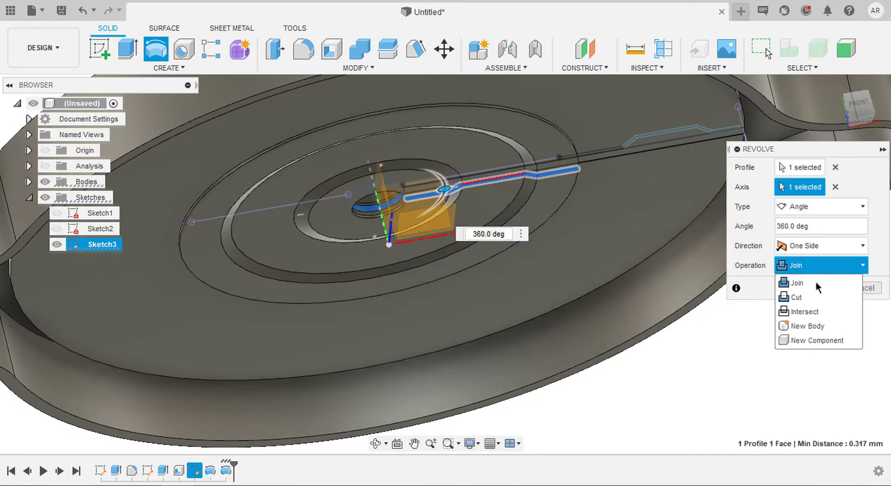
pyautogui.click(830, 325)
pyautogui.click(826, 289)
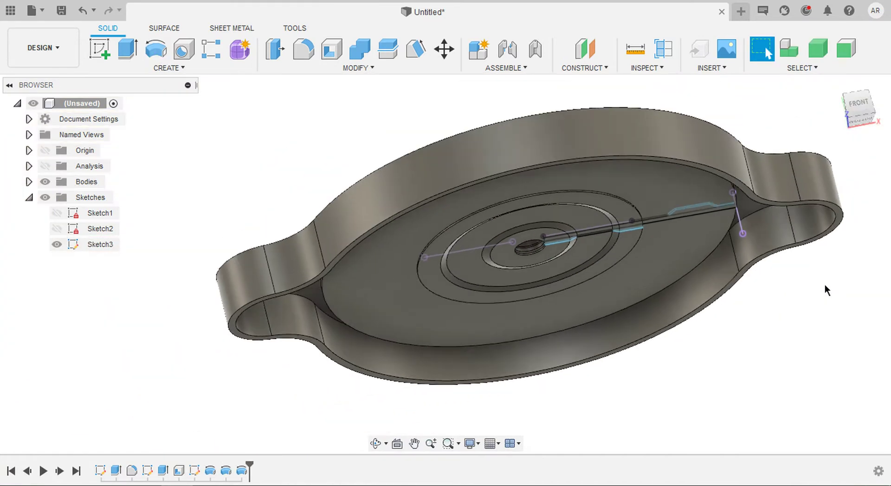
# Step: Hide Sketch3 and turn the model to show the revolved discs from below
pyautogui.moveTo(826, 287)
pyautogui.keyDown('shift'); pyautogui.mouseDown(button='middle')
pyautogui.moveTo(823, 281)
pyautogui.moveTo(683, 310)
pyautogui.moveTo(570, 369)
pyautogui.moveTo(572, 330)
pyautogui.moveTo(481, 320)
pyautogui.mouseUp(button='middle'); pyautogui.keyUp('shift')
pyautogui.click(57, 244)
pyautogui.keyDown('shift'); pyautogui.moveTo(57, 243); pyautogui.dragTo(47, 216, button='middle'); pyautogui.keyUp('shift')
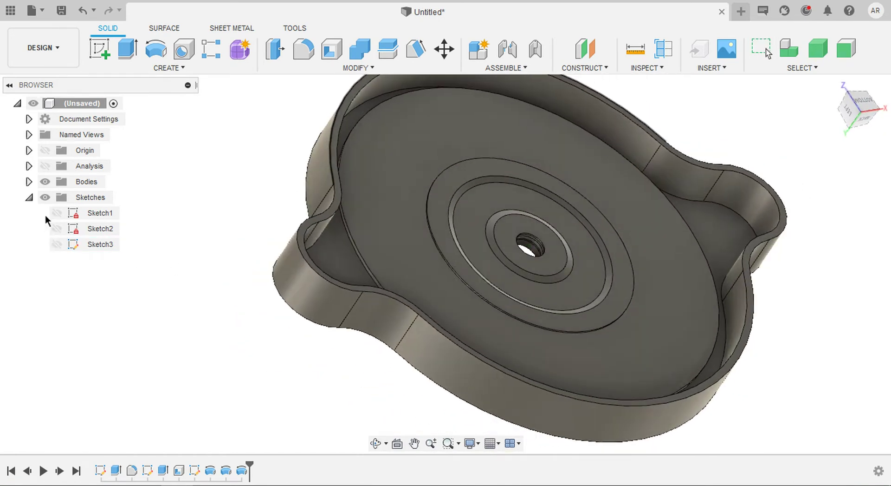
# Step: List the bodies and highlight Body4, Body3, Body2 and Body1 in turn to identify each one in the assembly
pyautogui.click(29, 181)
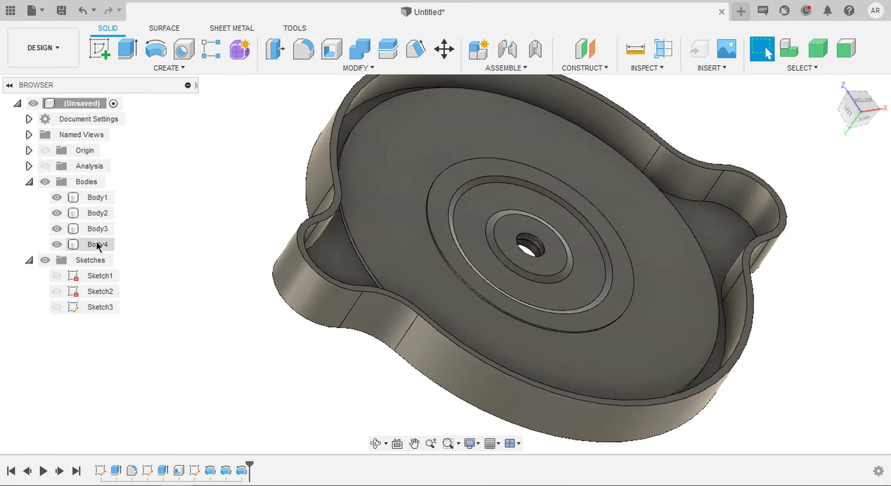
pyautogui.click(98, 245)
pyautogui.keyDown('shift'); pyautogui.moveTo(98, 244); pyautogui.dragTo(97, 228, button='middle'); pyautogui.keyUp('shift')
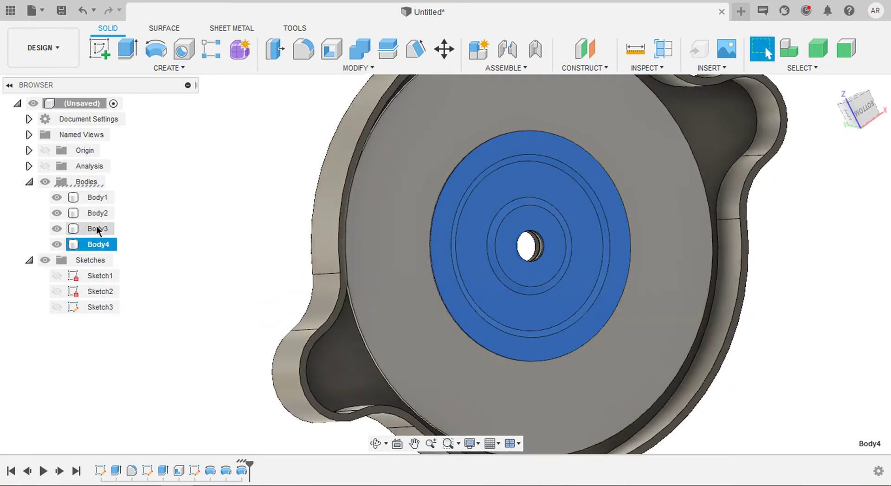
pyautogui.click(98, 228)
pyautogui.click(98, 213)
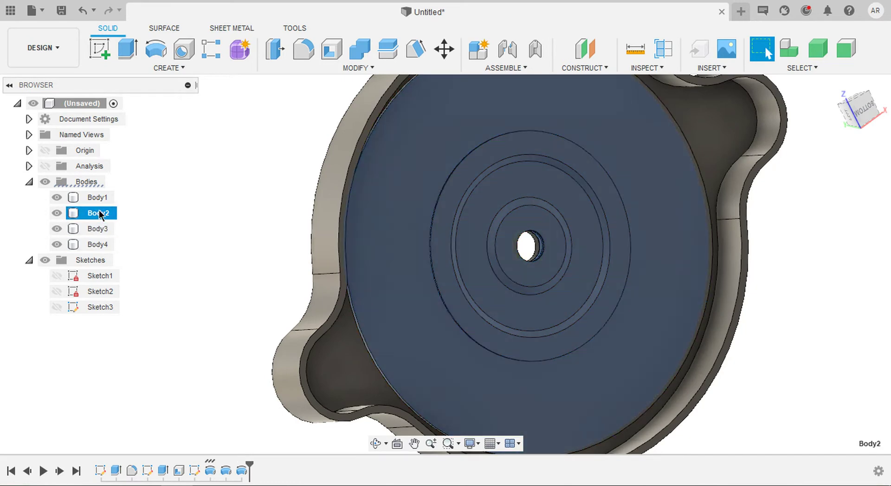
pyautogui.click(99, 198)
pyautogui.keyDown('shift'); pyautogui.moveTo(98, 200); pyautogui.dragTo(299, 326, button='middle'); pyautogui.keyUp('shift')
pyautogui.click(295, 331)
pyautogui.keyDown('shift'); pyautogui.moveTo(366, 315); pyautogui.dragTo(387, 310, button='middle'); pyautogui.keyUp('shift')
pyautogui.click(389, 314)
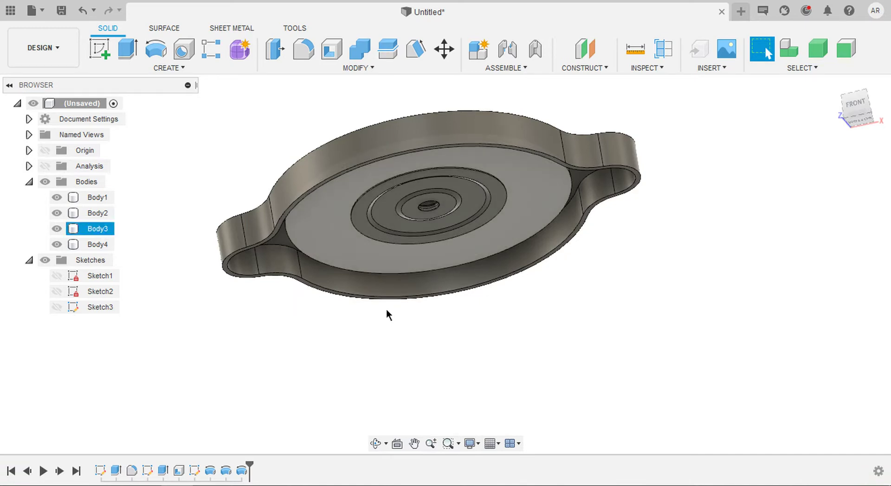
# Step: Start a new sketch on the front XY origin plane and turn the section analysis back on
pyautogui.click(103, 51)
pyautogui.keyDown('shift'); pyautogui.moveTo(104, 50); pyautogui.dragTo(458, 175, button='middle'); pyautogui.keyUp('shift')
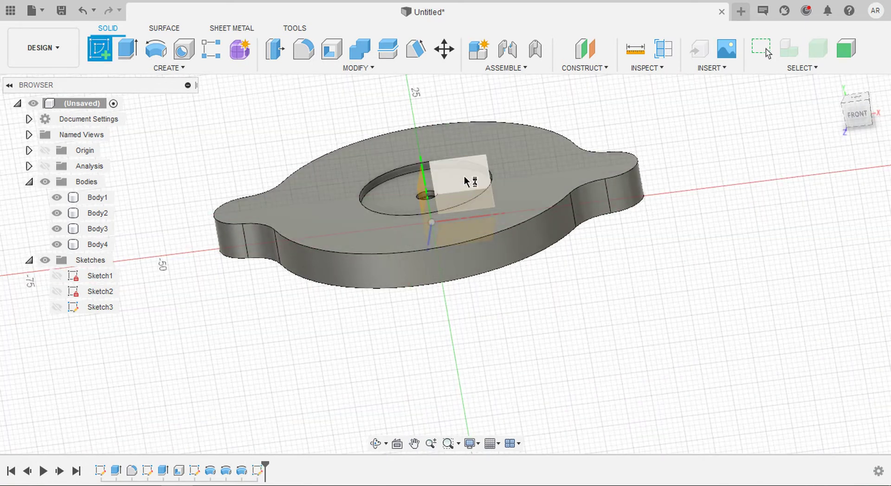
pyautogui.click(470, 179)
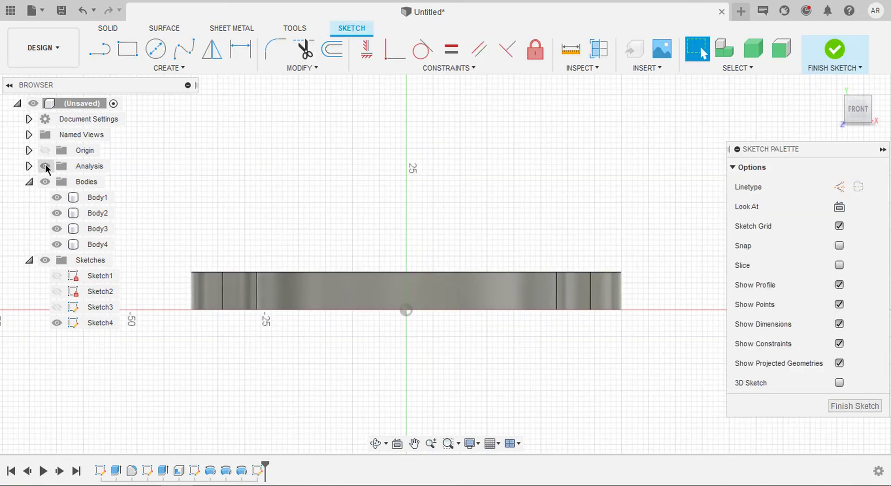
pyautogui.click(46, 165)
pyautogui.scroll(3, 403, 274)
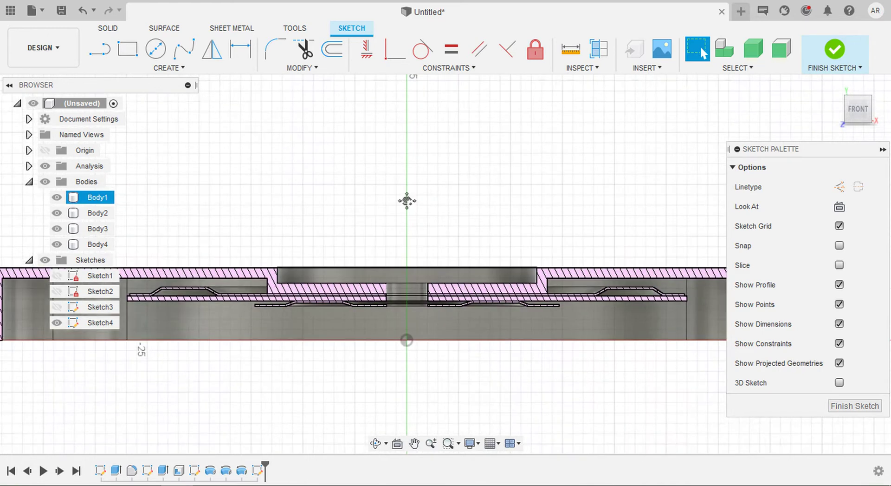
pyautogui.moveTo(405, 215); pyautogui.dragTo(413, 175, button='middle')
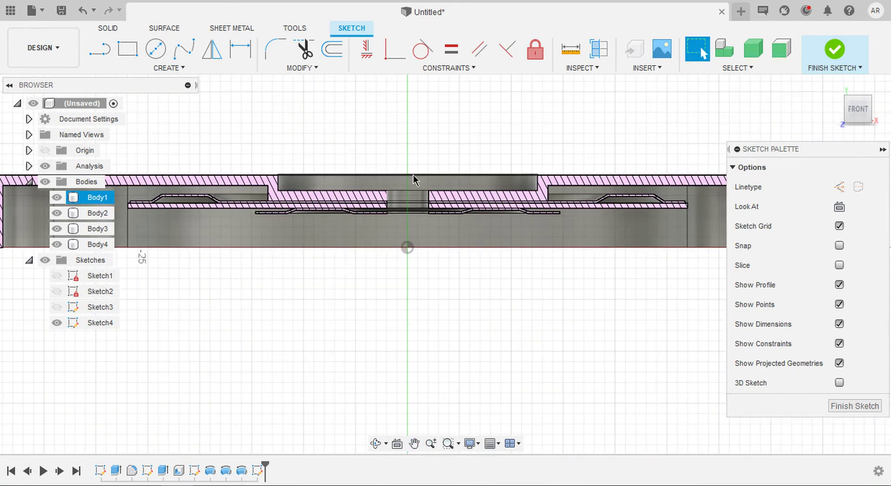
# Step: Collapse the Sketches folder in the browser tree
pyautogui.click(413, 174)
pyautogui.scroll(3, 414, 174)
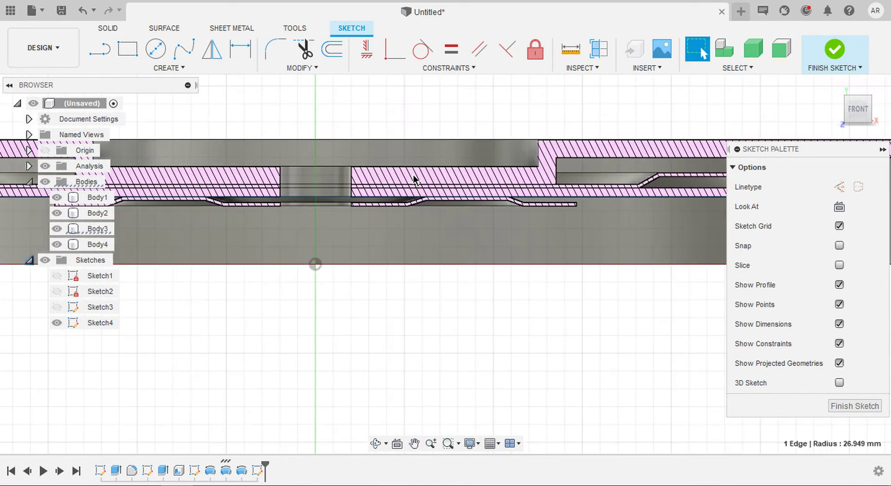
pyautogui.click(29, 259)
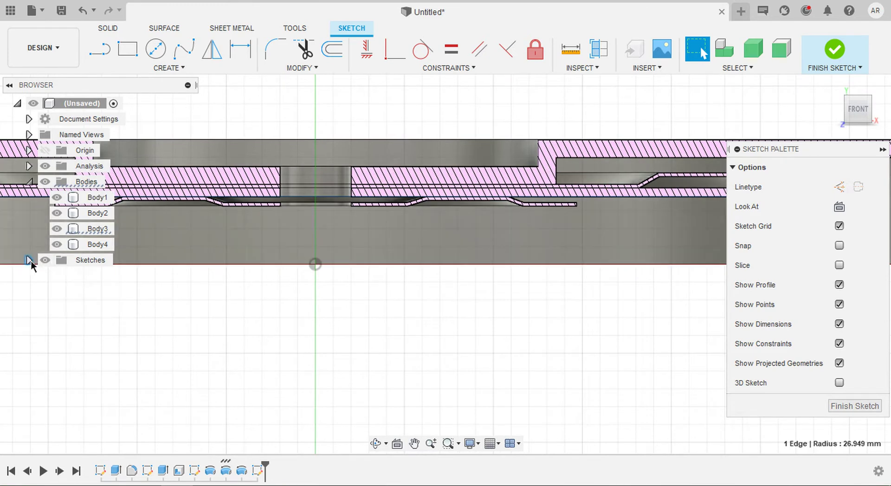
# Step: Draw a 4 mm horizontal line outward from the lower inner corner of the lowest disc's section
pyautogui.click(29, 182)
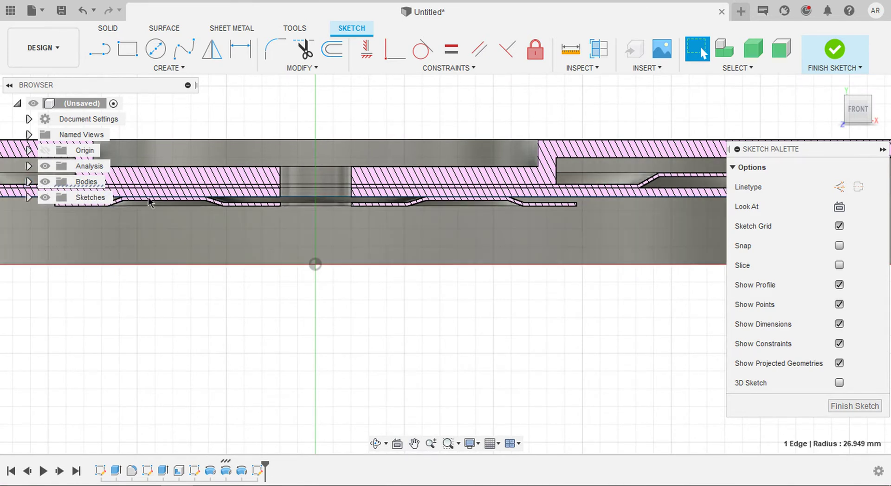
pyautogui.scroll(3, 346, 219)
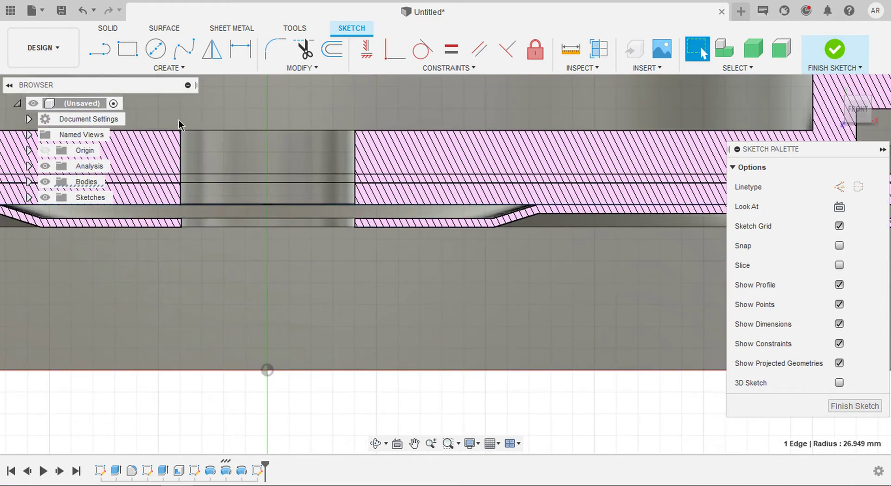
pyautogui.scroll(3, 180, 120)
pyautogui.press('l')
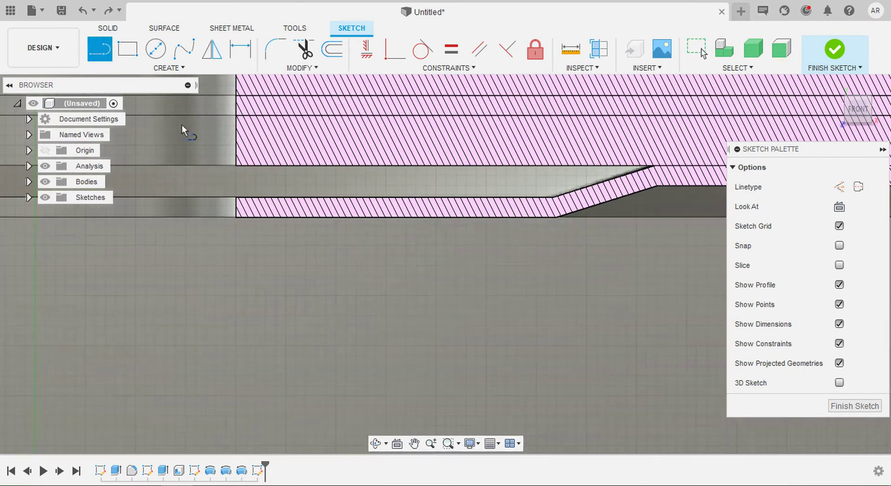
pyautogui.click(236, 217)
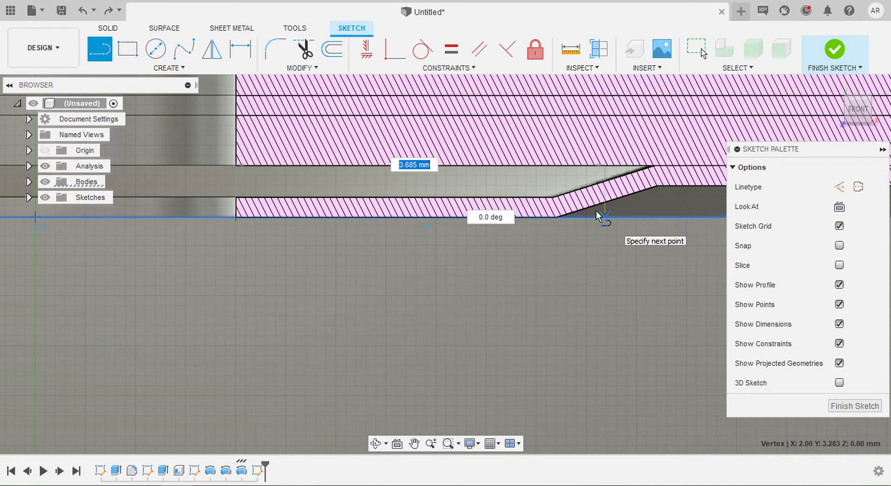
pyautogui.press('Return')
pyautogui.moveTo(596, 211); pyautogui.dragTo(456, 190, button='middle')
pyautogui.scroll(-2, 579, 209)
pyautogui.moveTo(380, 155); pyautogui.dragTo(307, 229)
pyautogui.scroll(-2, 307, 229)
# Step: Draw a 14 mm vertical line downward from the outer end of the 4 mm line
pyautogui.press('l')
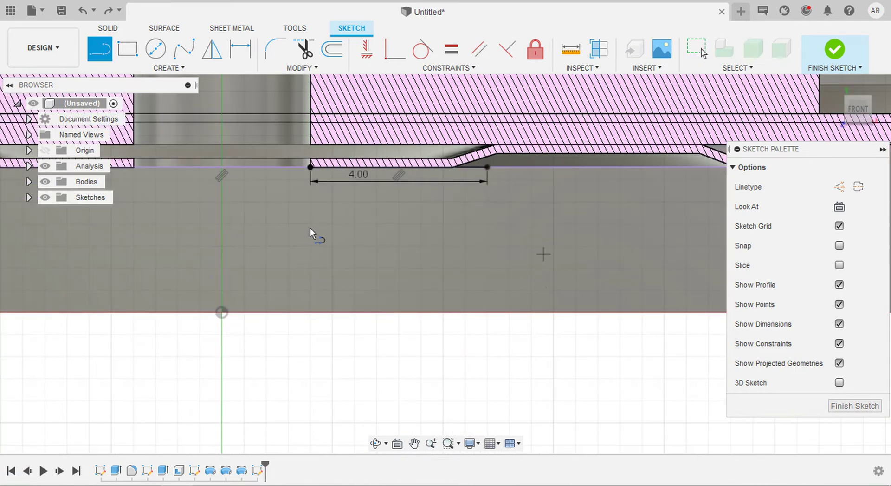
pyautogui.click(487, 167)
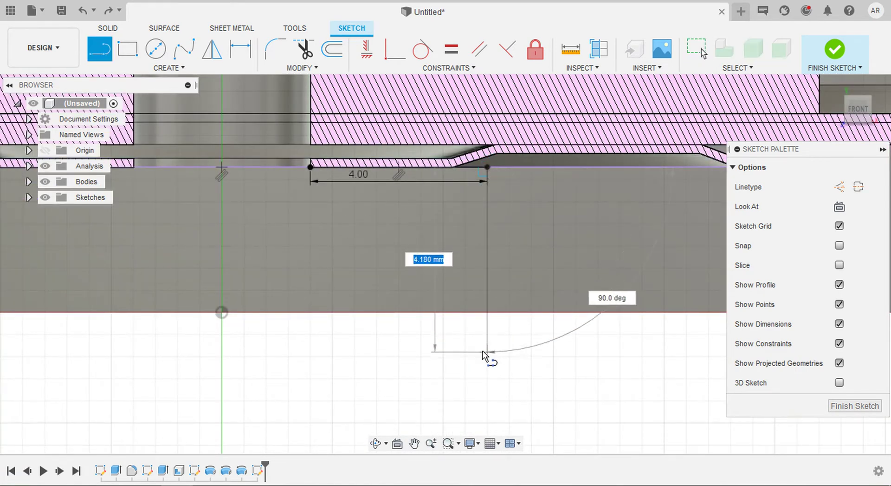
pyautogui.write('14')
pyautogui.press('Return')
pyautogui.press('Escape')
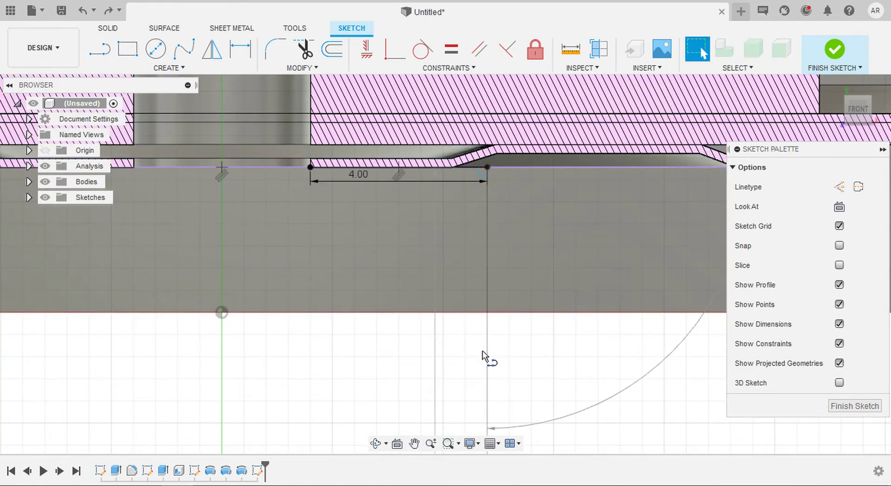
# Step: Flare the 14 mm line's lower end outward with a tangent arc and close the profile with horizontal and vertical lines
pyautogui.scroll(-4, 483, 351)
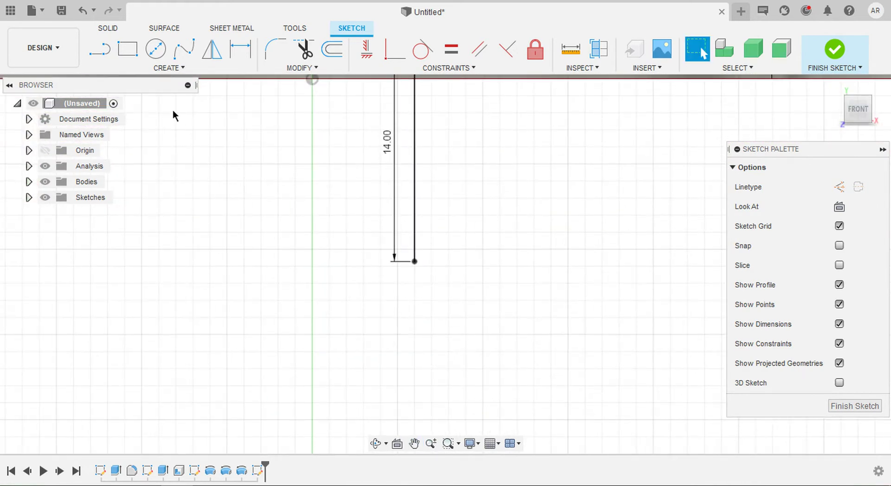
pyautogui.click(103, 54)
pyautogui.scroll(5, 420, 275)
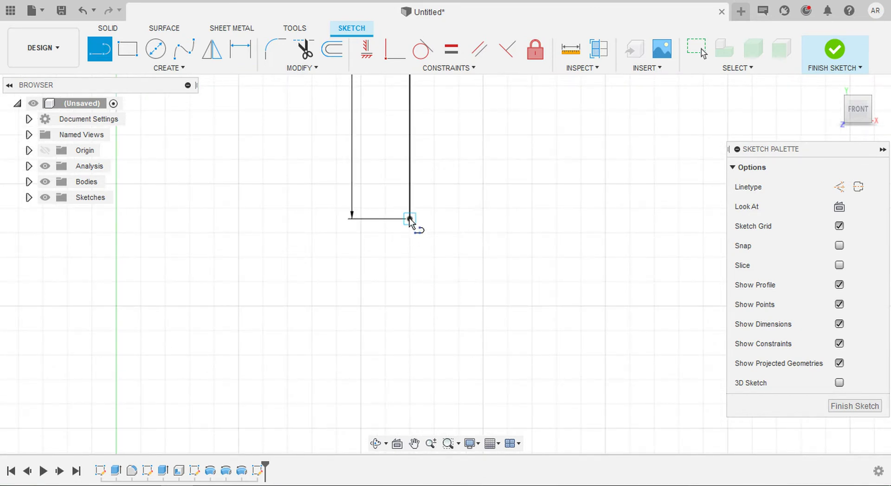
pyautogui.moveTo(410, 219); pyautogui.dragTo(479, 320)
pyautogui.moveTo(478, 321); pyautogui.dragTo(467, 266)
pyautogui.scroll(-5, 467, 273)
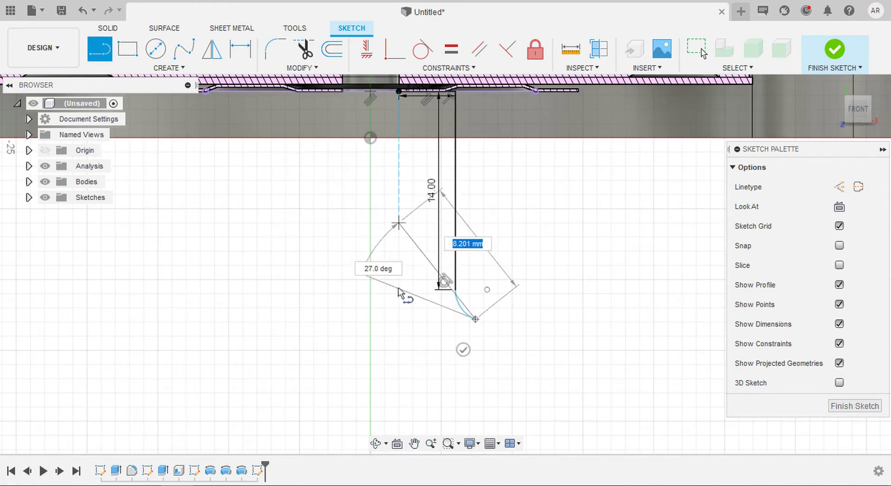
pyautogui.click(399, 320)
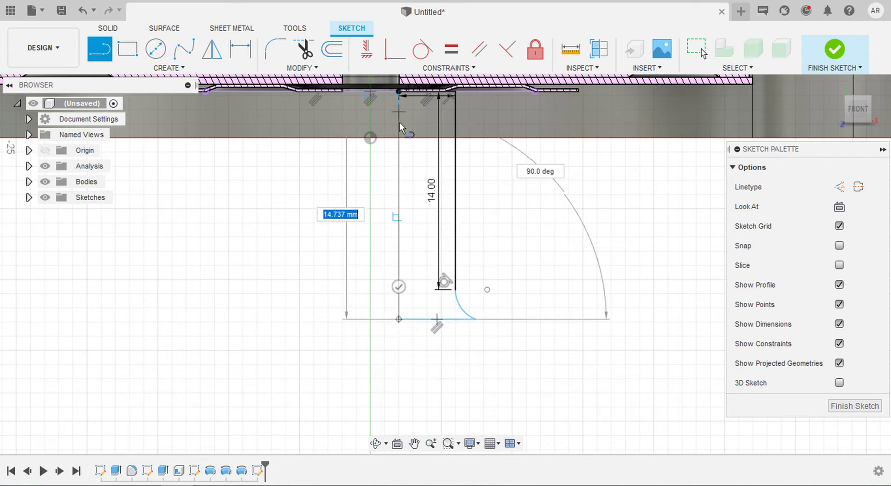
pyautogui.click(400, 94)
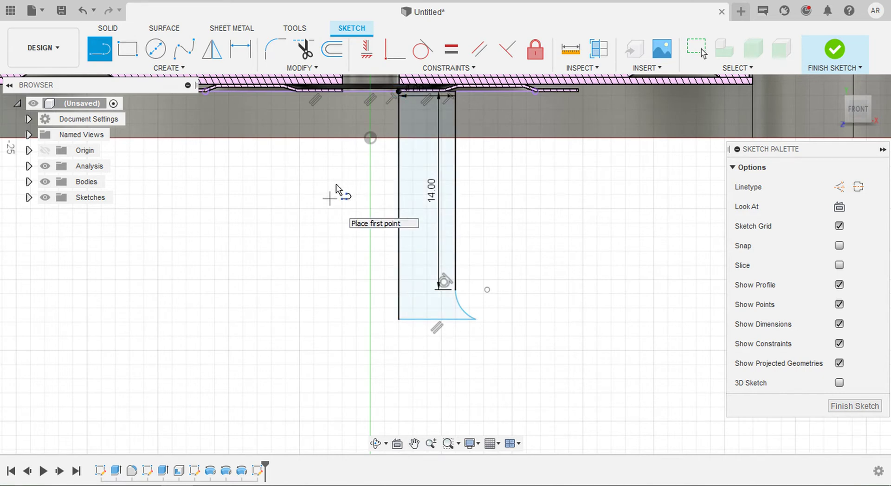
pyautogui.press('Escape')
# Step: Set up a 360-degree Revolve of the closed profile about the central hole's axis as a new body
pyautogui.click(416, 145)
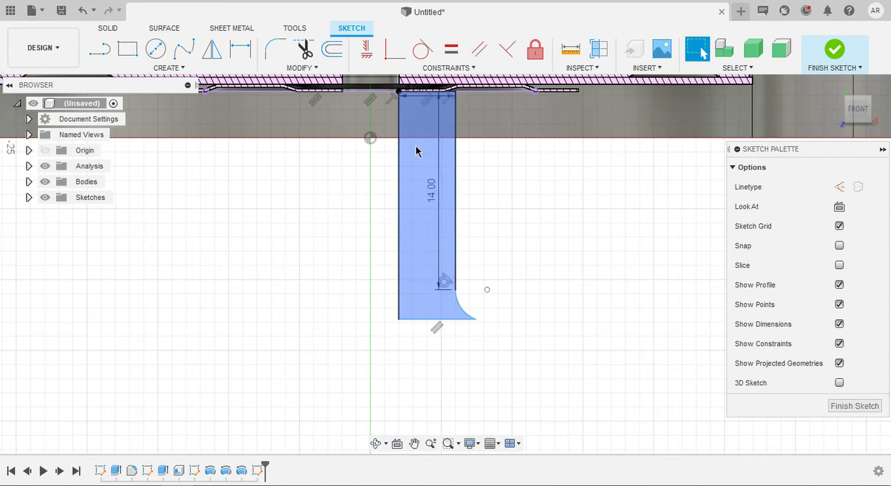
pyautogui.scroll(5, 416, 145)
pyautogui.click(435, 213)
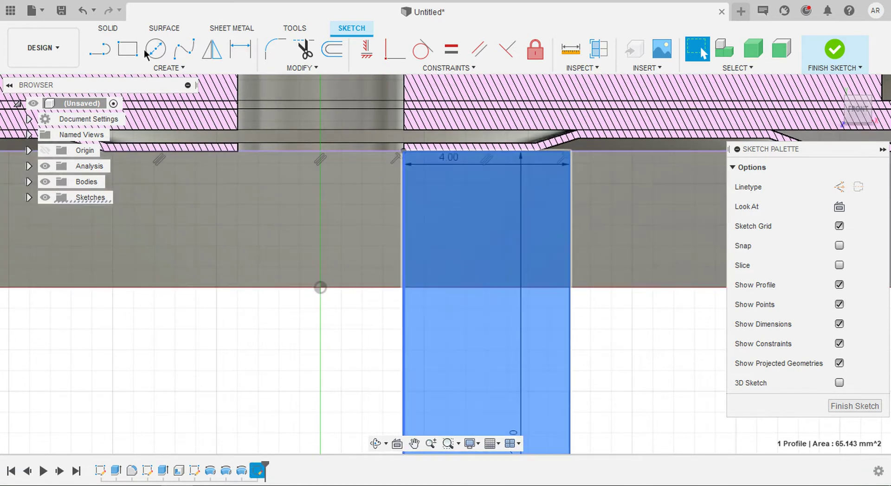
pyautogui.click(108, 30)
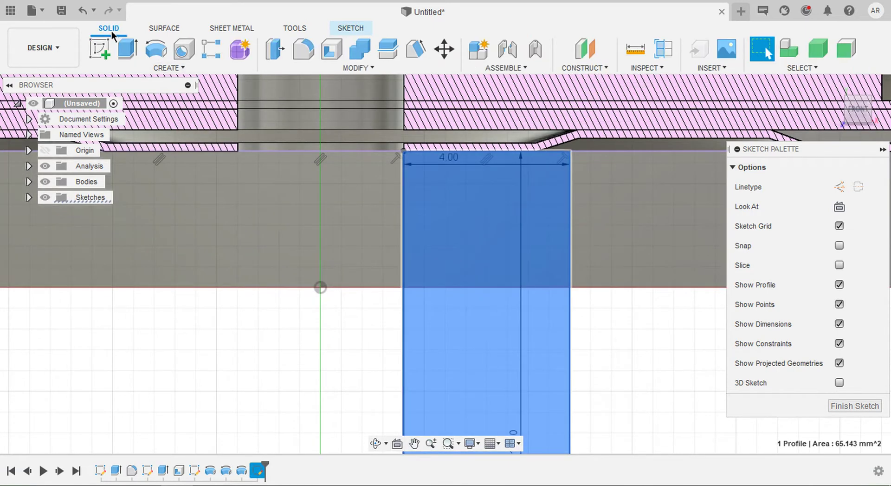
pyautogui.click(156, 50)
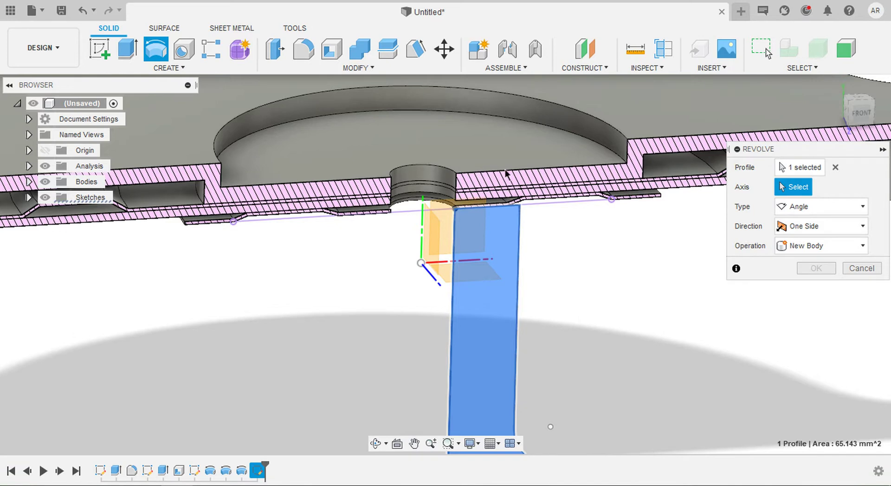
pyautogui.click(425, 175)
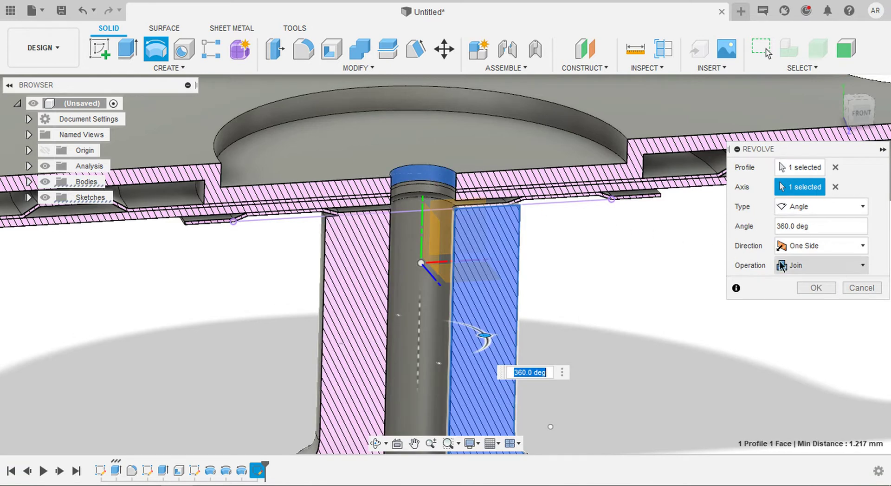
pyautogui.click(795, 268)
pyautogui.click(807, 325)
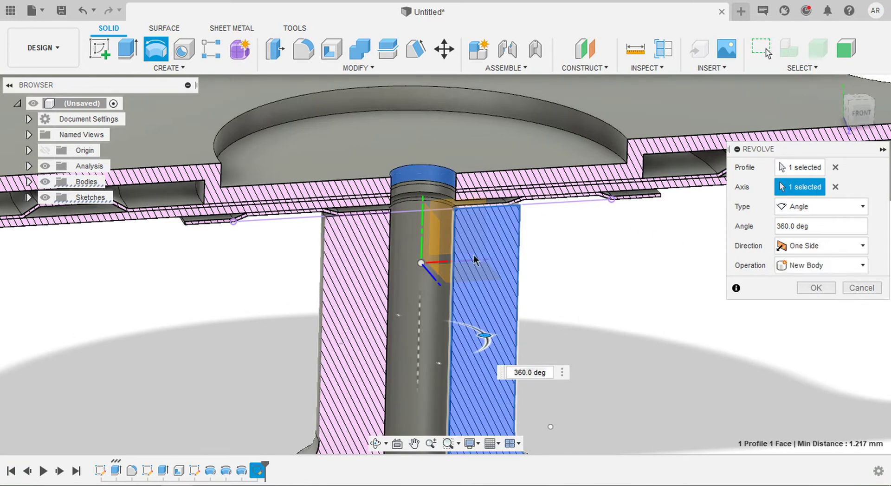
# Step: Turn off the section analysis and complete the revolve of the central sleeve
pyautogui.click(44, 166)
pyautogui.scroll(-2, 226, 223)
pyautogui.keyDown('shift'); pyautogui.moveTo(226, 199); pyautogui.dragTo(277, 108, button='middle'); pyautogui.keyUp('shift')
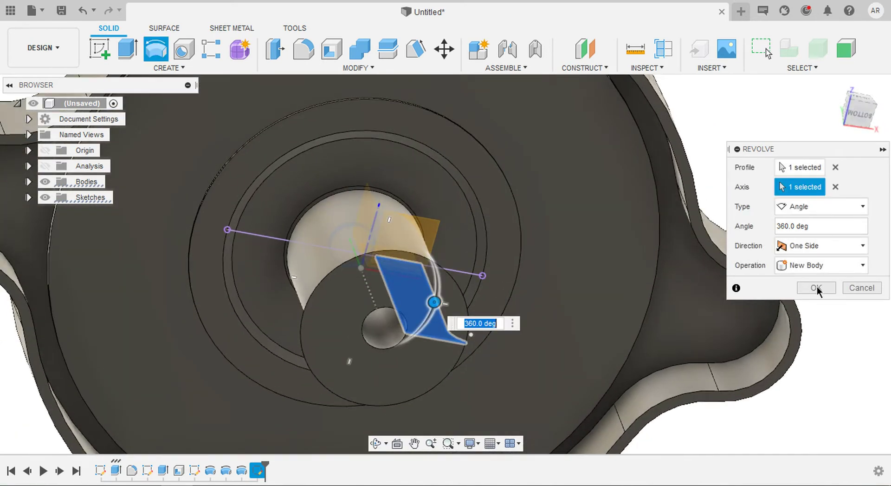
pyautogui.click(817, 289)
pyautogui.keyDown('shift'); pyautogui.moveTo(816, 287); pyautogui.dragTo(415, 198, button='middle'); pyautogui.keyUp('shift')
pyautogui.scroll(3, 415, 198)
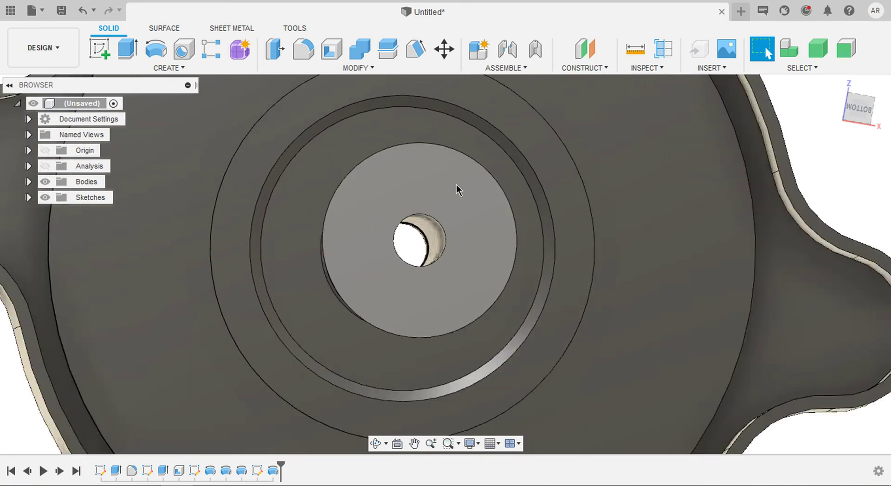
# Step: Shell the revolved sleeve to a 1 mm inside thickness, removing its flared end face and the bore face
pyautogui.click(332, 49)
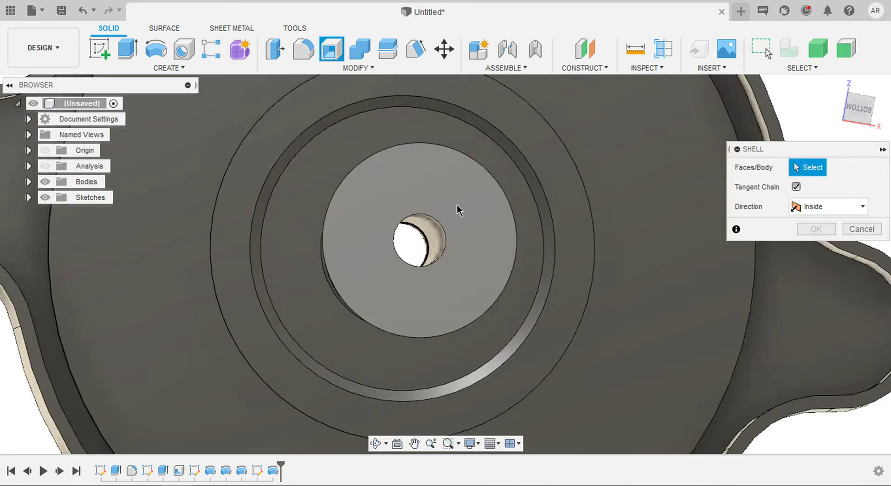
pyautogui.click(457, 205)
pyautogui.click(435, 233)
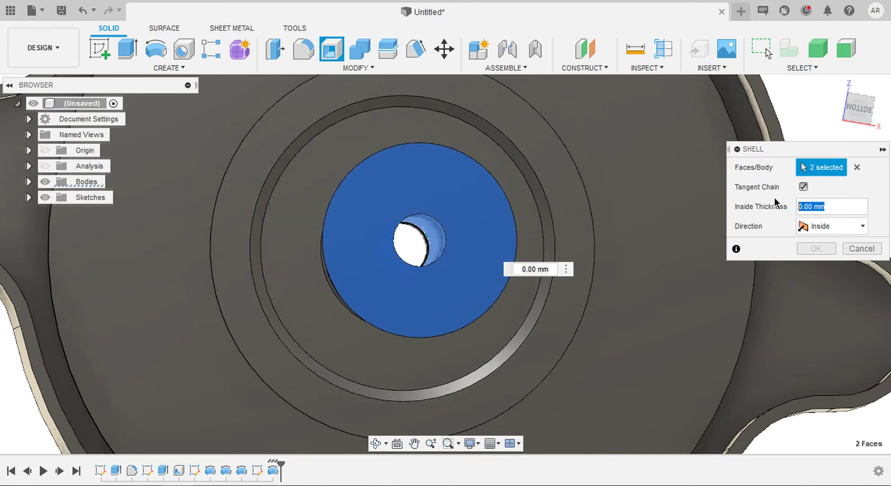
pyautogui.write('1')
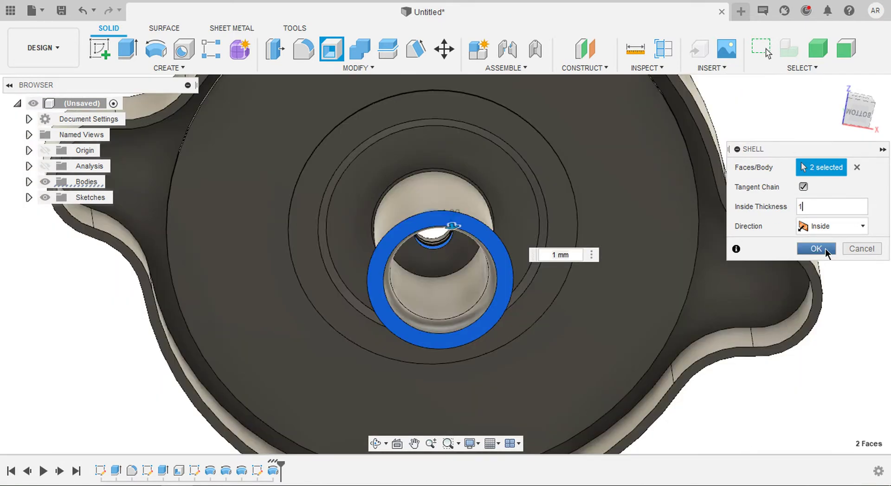
pyautogui.click(826, 249)
# Step: Fillet the sleeve's outer edge next to the lowest disc with a 1.75 mm radius
pyautogui.scroll(-2, 579, 182)
pyautogui.scroll(3, 573, 180)
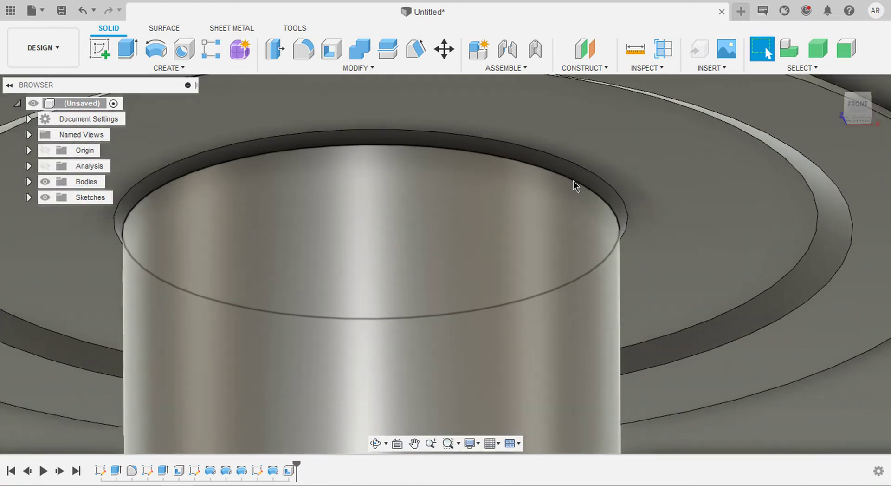
pyautogui.click(573, 180)
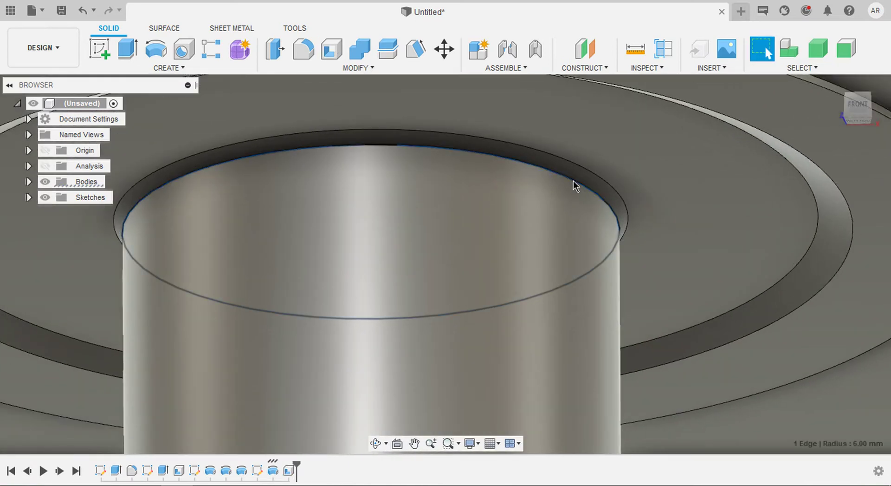
pyautogui.press('f')
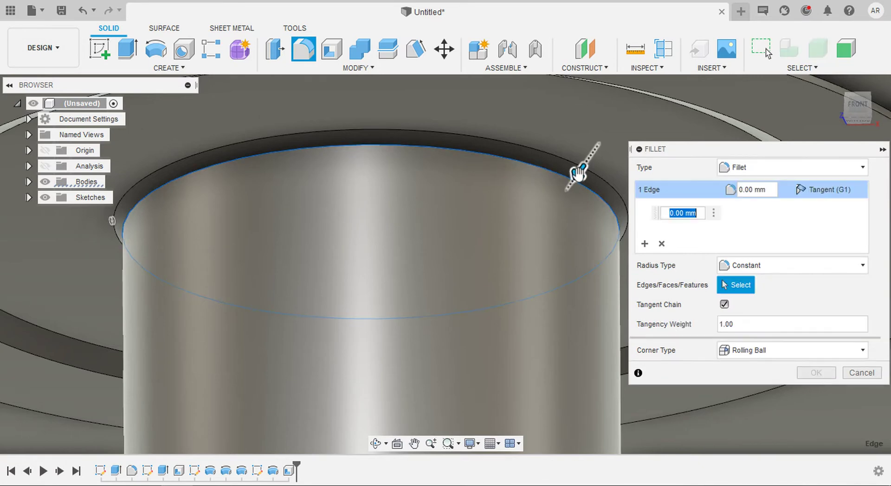
pyautogui.moveTo(573, 180); pyautogui.dragTo(561, 199)
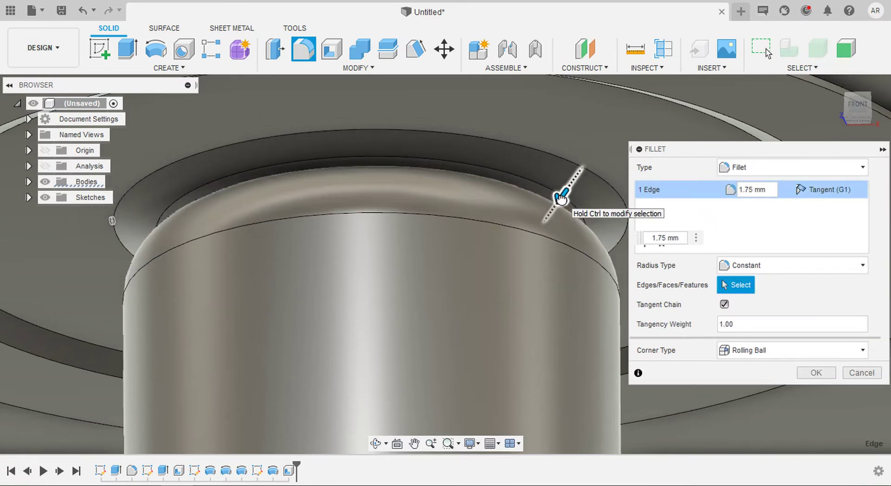
pyautogui.scroll(-3, 564, 199)
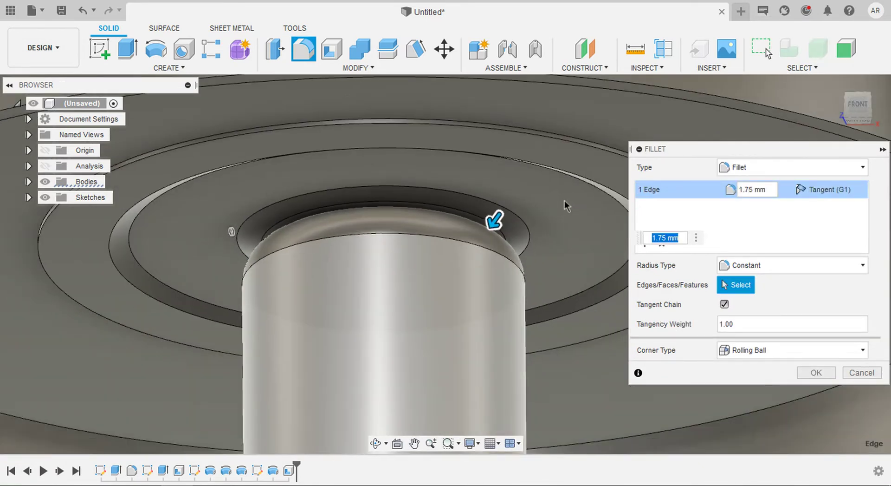
pyautogui.click(818, 375)
# Step: Sketch an 8 mm diameter circle centred on the origin on the flat floor inside the sleeve
pyautogui.keyDown('shift'); pyautogui.moveTo(803, 368); pyautogui.dragTo(363, 218, button='middle'); pyautogui.keyUp('shift')
pyautogui.keyDown('shift'); pyautogui.moveTo(434, 254); pyautogui.dragTo(396, 203, button='middle'); pyautogui.keyUp('shift')
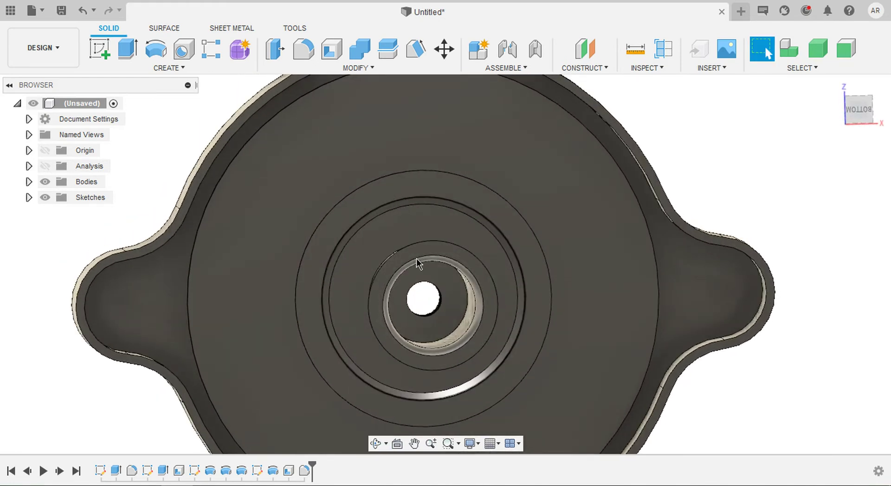
pyautogui.click(446, 286)
pyautogui.click(99, 47)
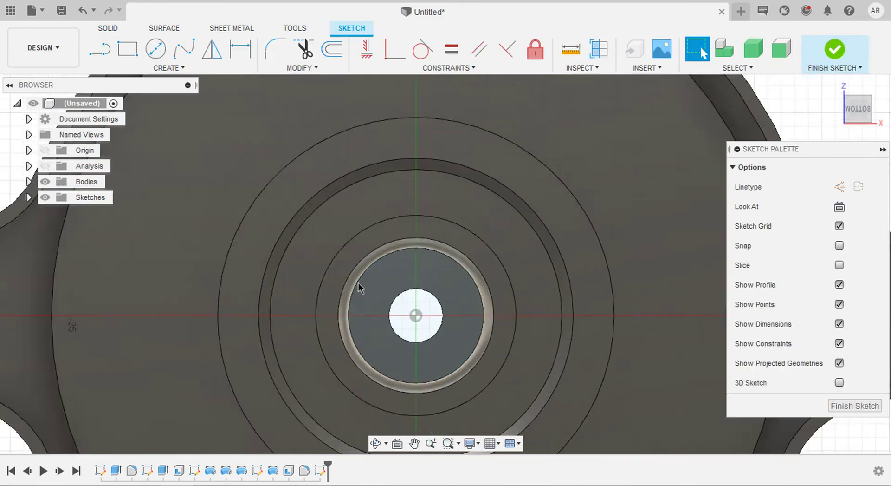
pyautogui.press('c')
pyautogui.click(398, 329)
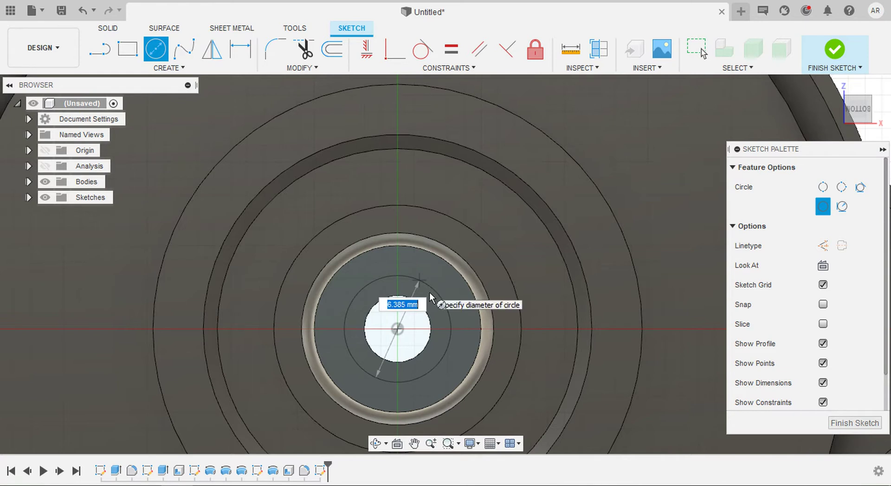
pyautogui.write('8')
pyautogui.press('Return')
pyautogui.press('Escape')
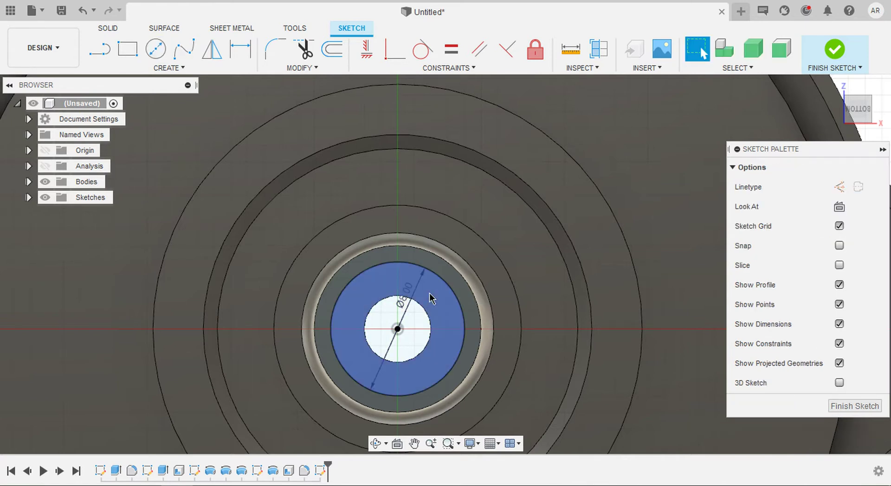
# Step: Extrude both profiles of the 8 mm circle inside the sleeve 1.5 mm as a new body
pyautogui.click(416, 325)
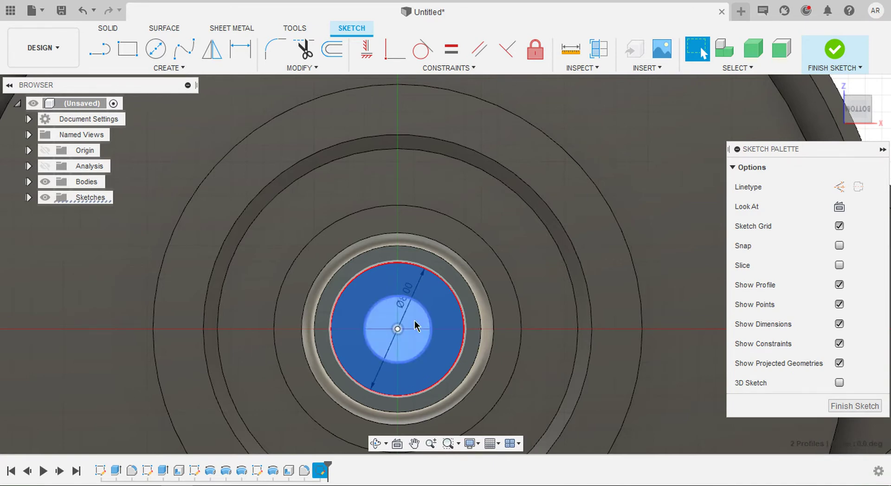
pyautogui.press('e')
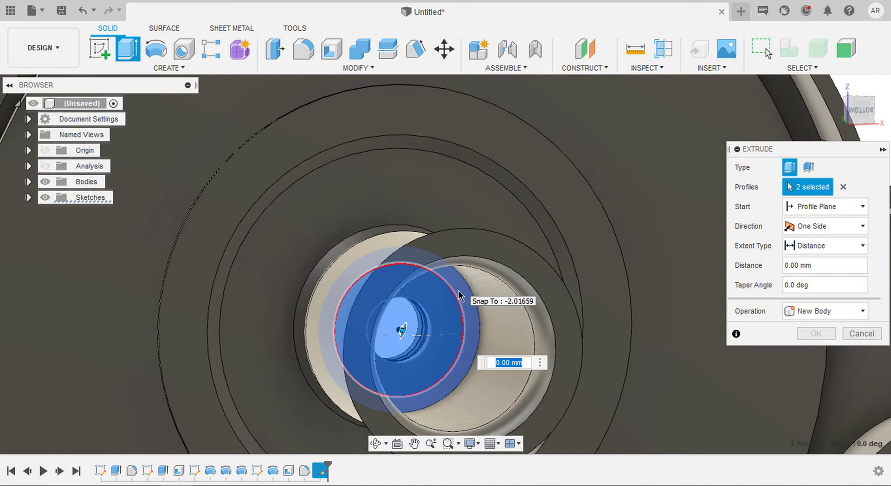
pyautogui.write('1.5')
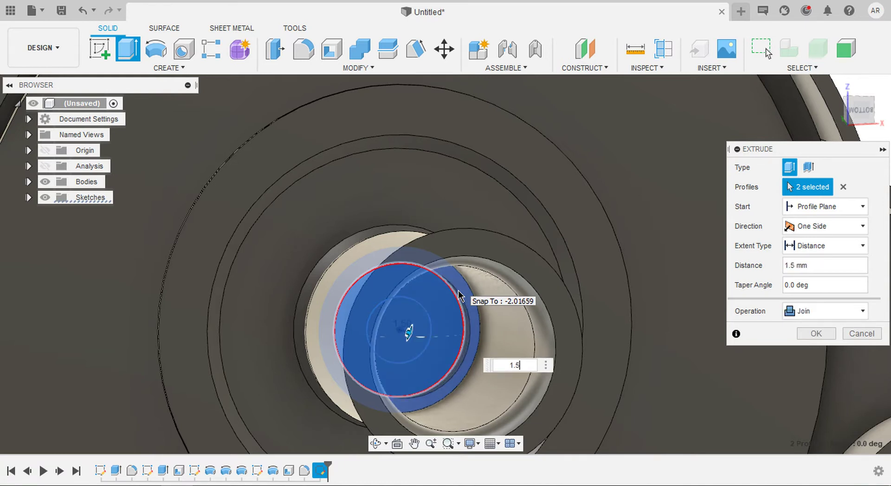
pyautogui.click(837, 311)
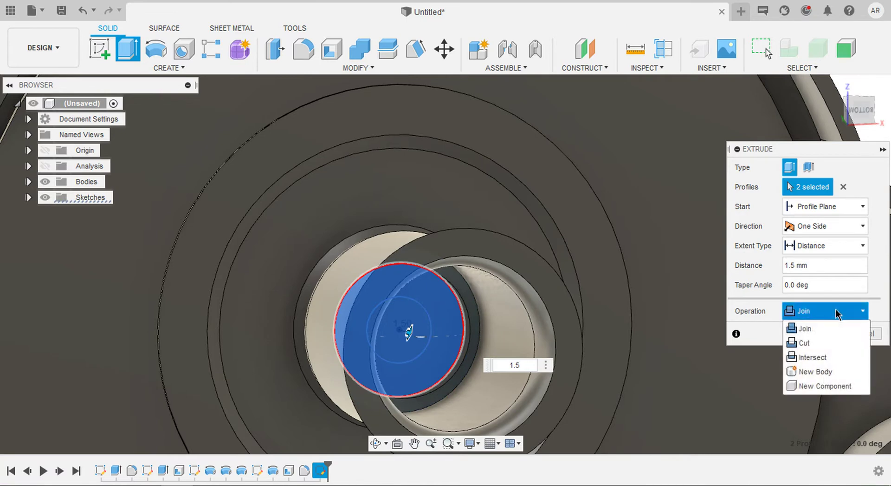
pyautogui.click(820, 371)
pyautogui.click(815, 333)
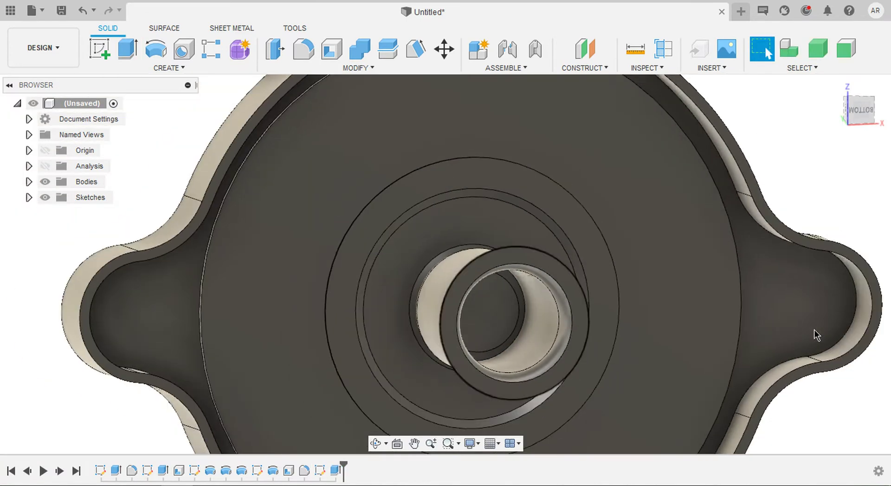
# Step: Turn on the section analysis and examine the cut through the new boss, the sleeve and the stacked discs
pyautogui.keyDown('shift'); pyautogui.moveTo(815, 330); pyautogui.dragTo(814, 334, button='middle'); pyautogui.keyUp('shift')
pyautogui.scroll(3, 814, 334)
pyautogui.scroll(-5, 814, 334)
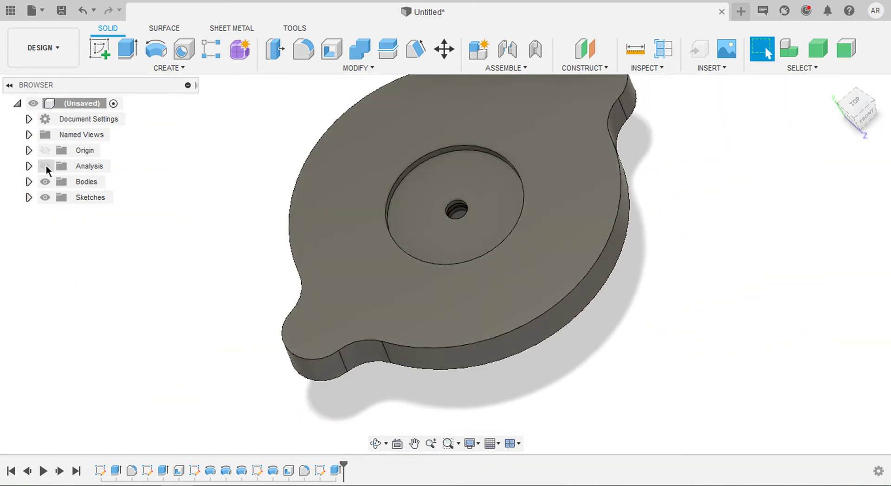
pyautogui.click(45, 165)
pyautogui.keyDown('shift'); pyautogui.moveTo(46, 165); pyautogui.dragTo(462, 237, button='middle'); pyautogui.keyUp('shift')
pyautogui.scroll(5, 46, 166)
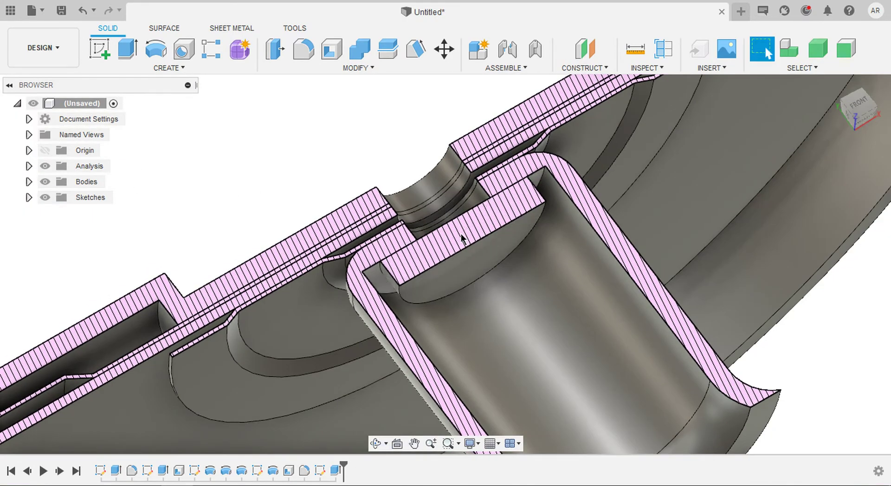
pyautogui.scroll(-2, 462, 238)
pyautogui.scroll(4, 461, 235)
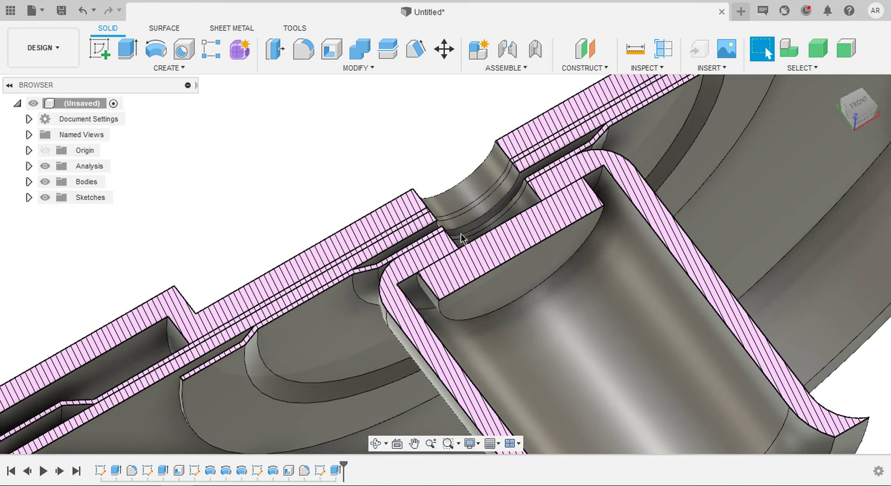
pyautogui.scroll(2, 460, 232)
pyautogui.moveTo(460, 234); pyautogui.dragTo(673, 147, button='middle')
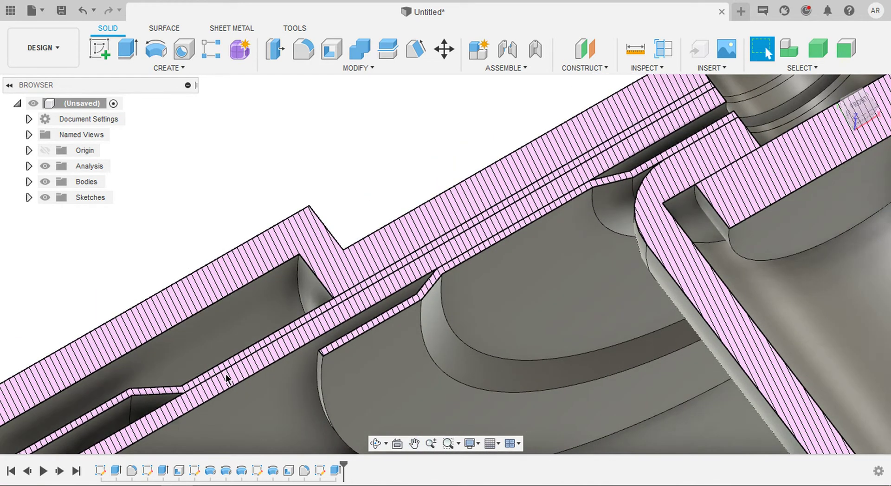
pyautogui.scroll(-4, 362, 353)
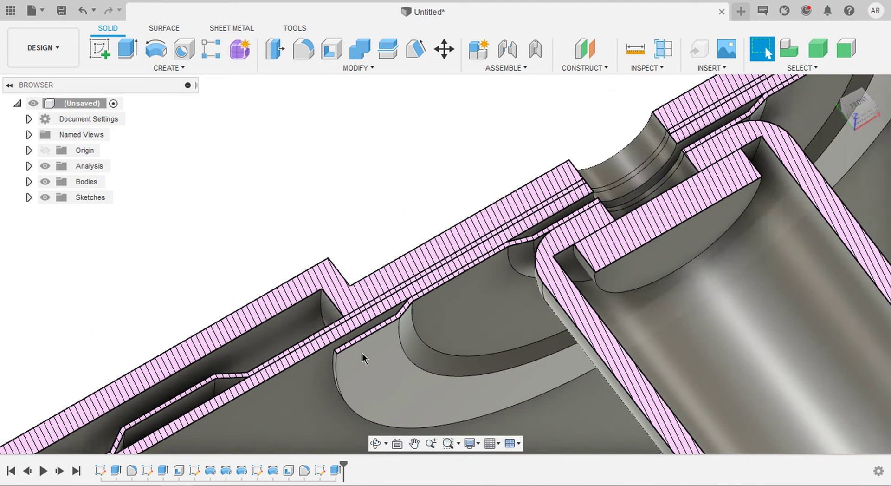
# Step: Start a sketch on the boss face exposed through the central bore and project the bore's circular edge into it
pyautogui.keyDown('shift'); pyautogui.moveTo(362, 352); pyautogui.dragTo(522, 195, button='middle'); pyautogui.keyUp('shift')
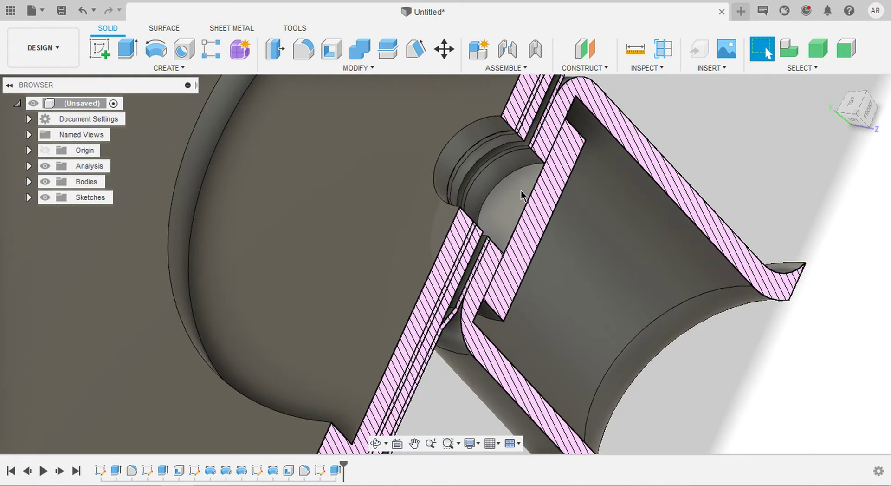
pyautogui.click(522, 195)
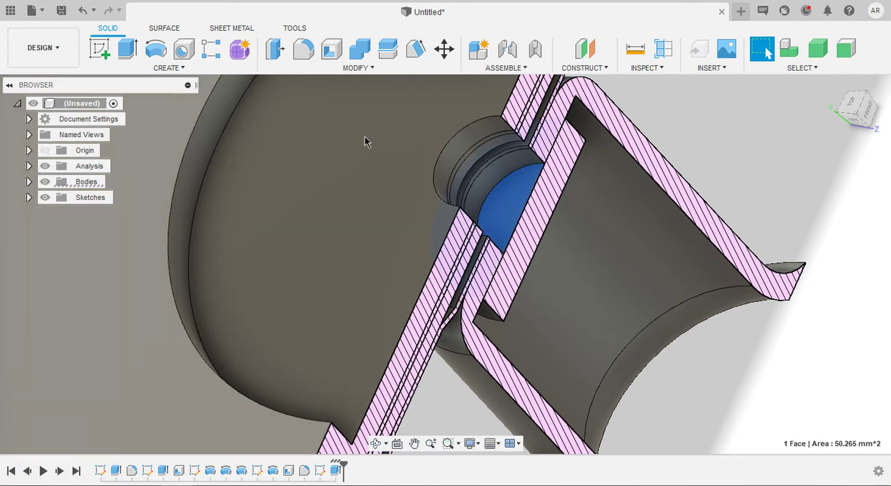
pyautogui.click(105, 46)
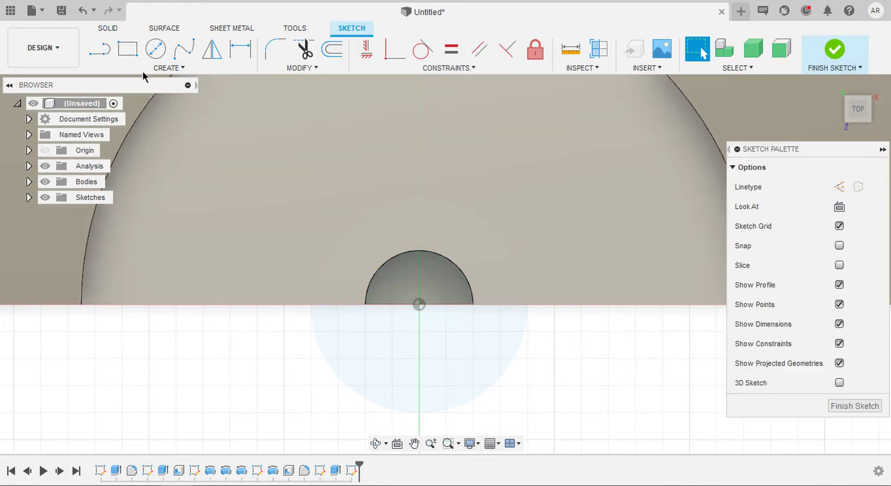
pyautogui.keyDown('shift'); pyautogui.moveTo(453, 274); pyautogui.dragTo(452, 274, button='middle'); pyautogui.keyUp('shift')
pyautogui.scroll(2, 453, 274)
pyautogui.press('p')
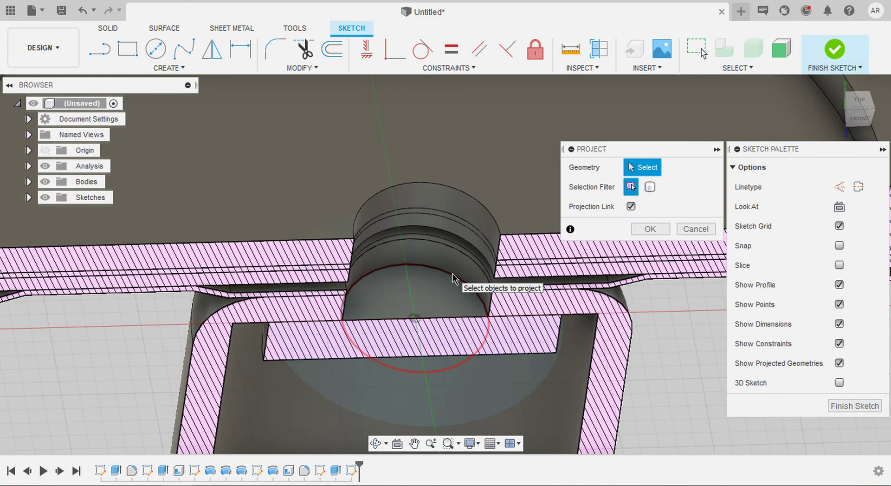
pyautogui.click(452, 276)
pyautogui.click(650, 229)
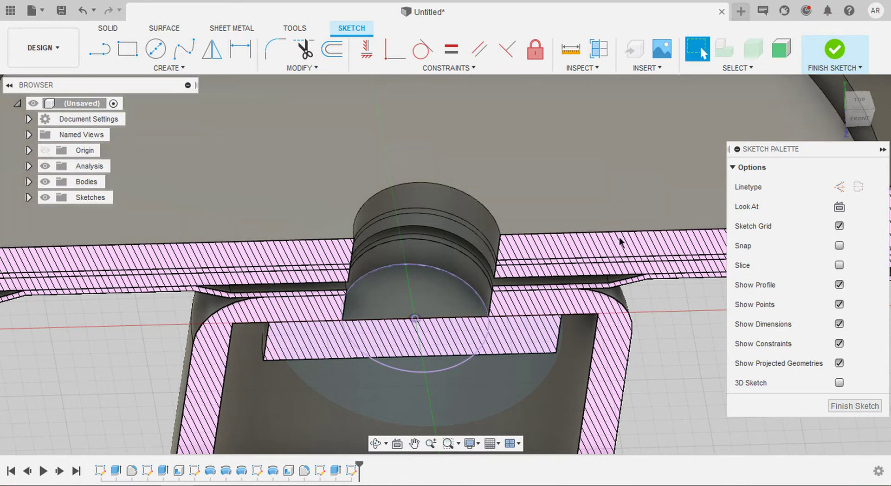
# Step: Set up a Join extrusion of the projected circle, 3.217 mm up through the bore to the housing's recessed floor
pyautogui.click(440, 283)
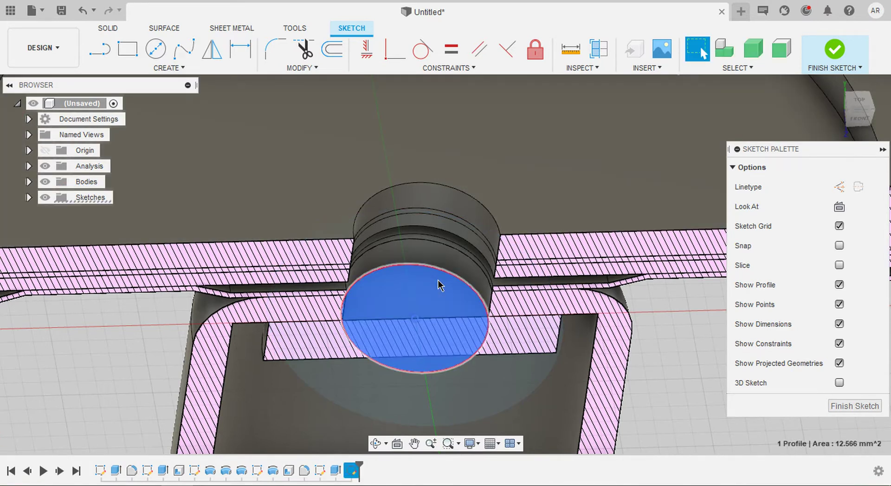
pyautogui.press('e')
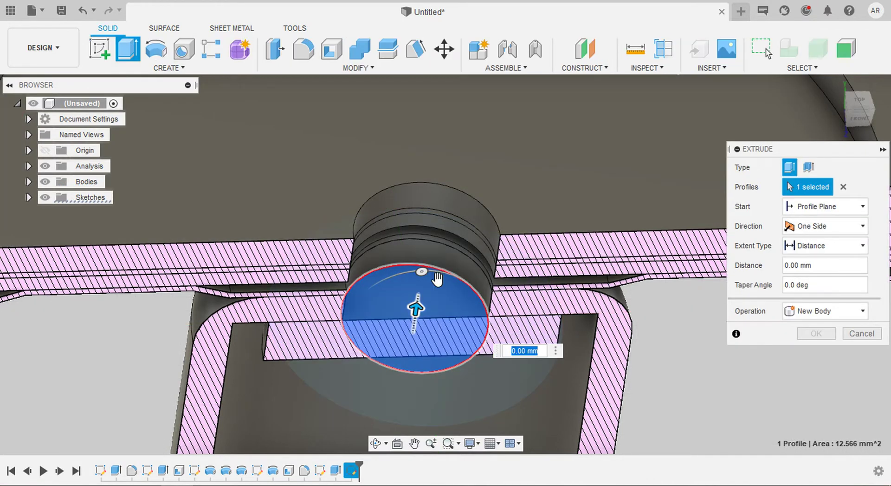
pyautogui.keyDown('shift'); pyautogui.moveTo(487, 185); pyautogui.dragTo(446, 195, button='middle'); pyautogui.keyUp('shift')
pyautogui.moveTo(407, 310); pyautogui.dragTo(488, 193)
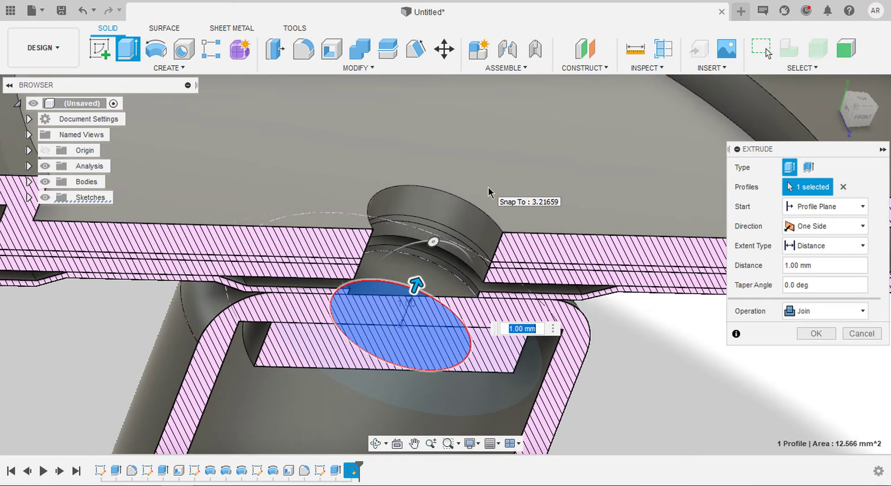
pyautogui.click(490, 192)
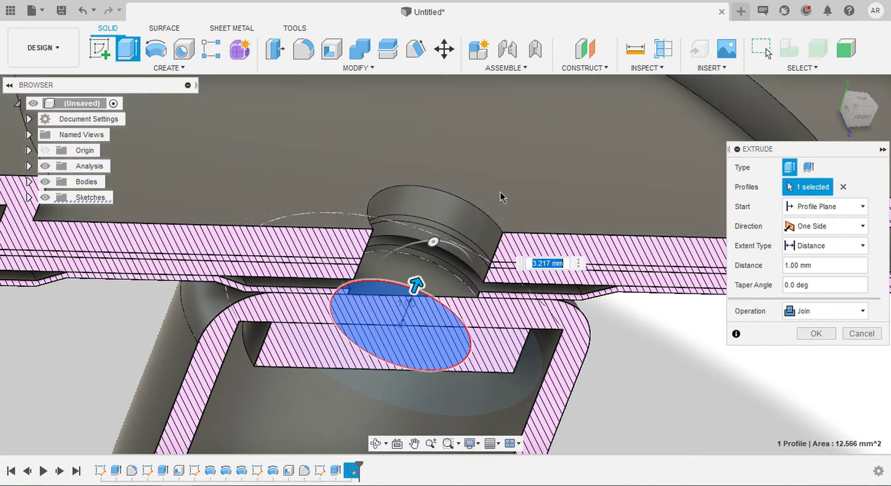
pyautogui.click(805, 314)
pyautogui.click(806, 331)
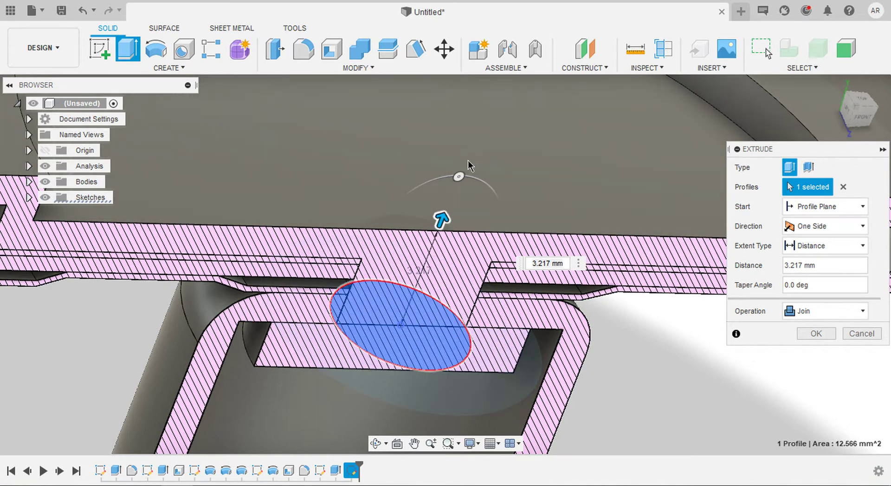
# Step: Hide Body1 to Body5 so the extrusion joins only with Body6, and complete the extrusion
pyautogui.click(29, 182)
pyautogui.click(57, 260)
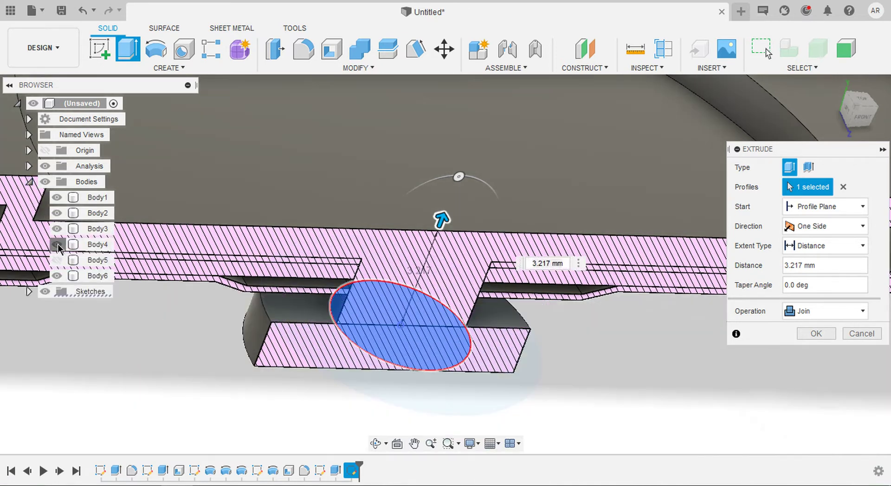
pyautogui.click(57, 244)
pyautogui.click(57, 229)
pyautogui.click(56, 213)
pyautogui.click(57, 196)
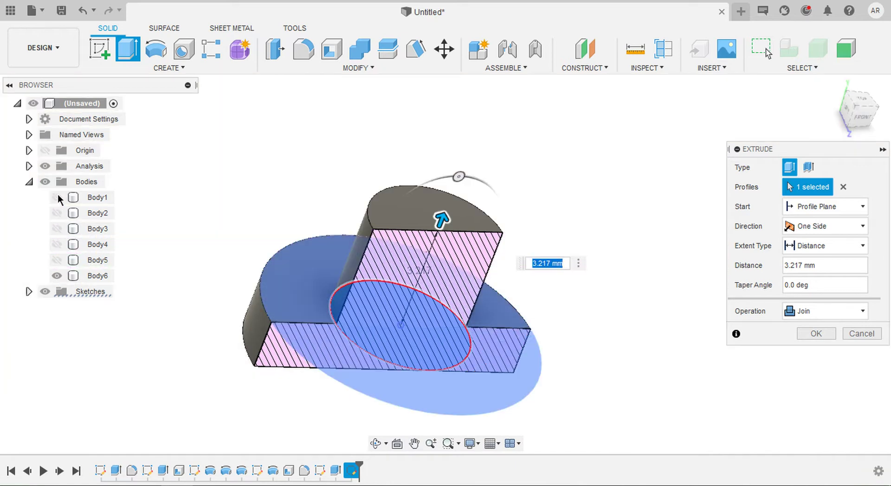
pyautogui.click(816, 333)
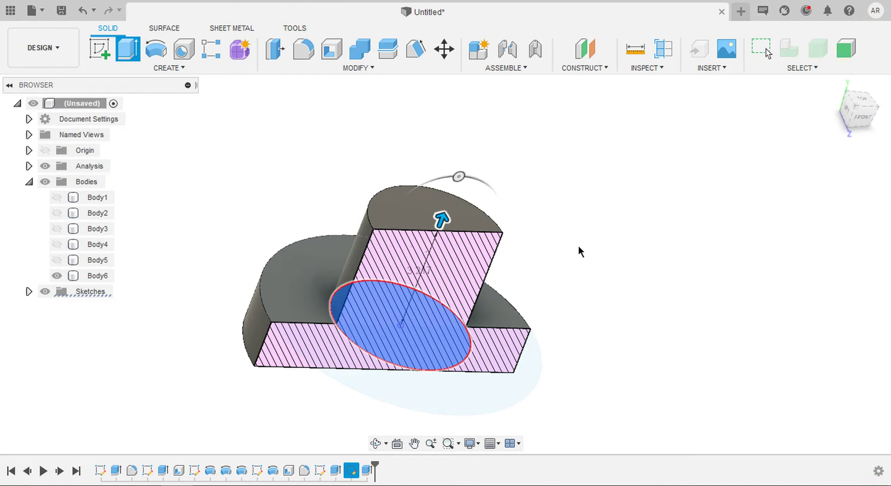
pyautogui.press('Escape')
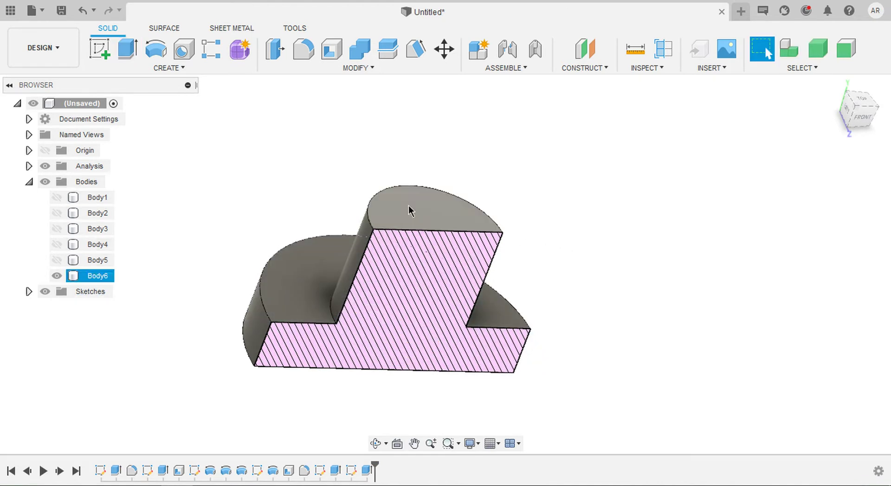
# Step: Sketch a 10 mm diameter circle centred on the origin on the top face of the pin
pyautogui.click(385, 203)
pyautogui.press('c')
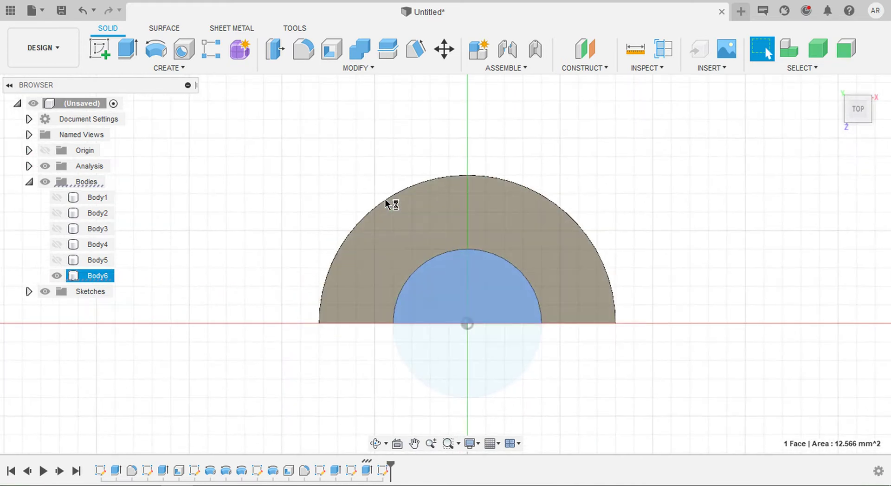
pyautogui.click(467, 322)
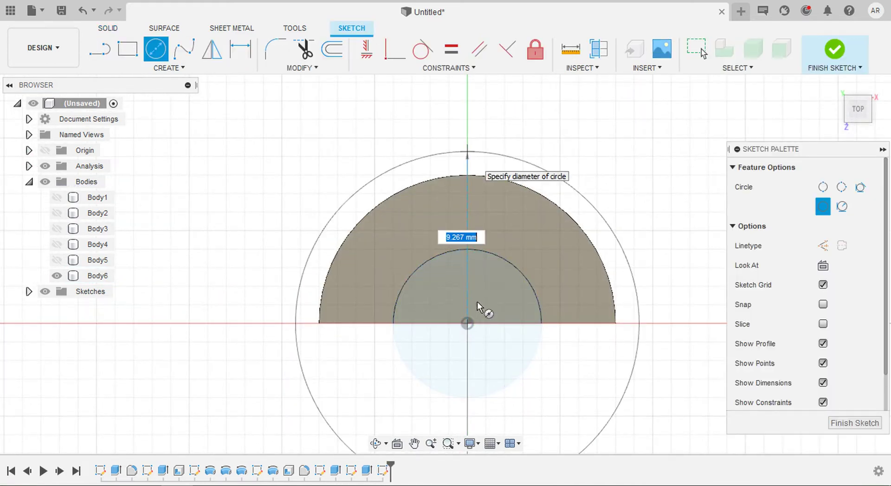
pyautogui.write('10')
pyautogui.press('Return')
pyautogui.press('Escape')
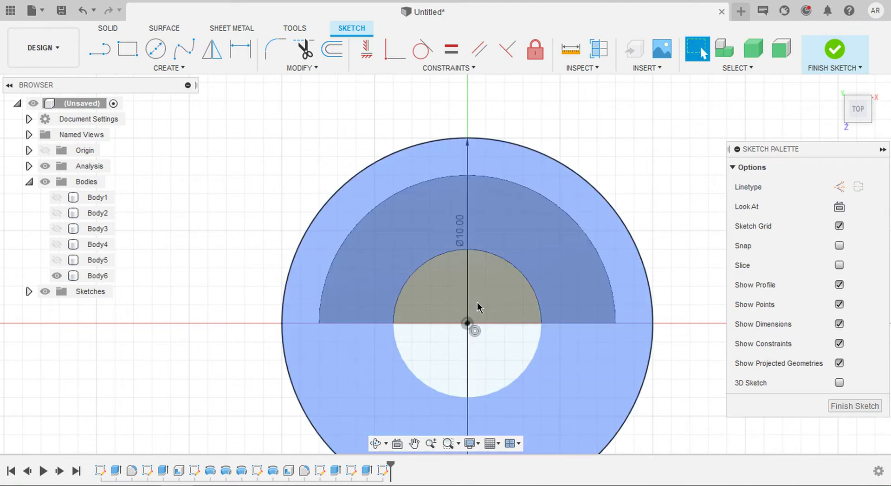
# Step: Extrude both profiles of the 10 mm circle 1.5 mm upward, joined to the pin as its upper head
pyautogui.click(564, 207)
pyautogui.keyDown('shift'); pyautogui.click(500, 294); pyautogui.keyUp('shift')
pyautogui.keyDown('shift'); pyautogui.moveTo(500, 295); pyautogui.dragTo(513, 187, button='middle'); pyautogui.keyUp('shift')
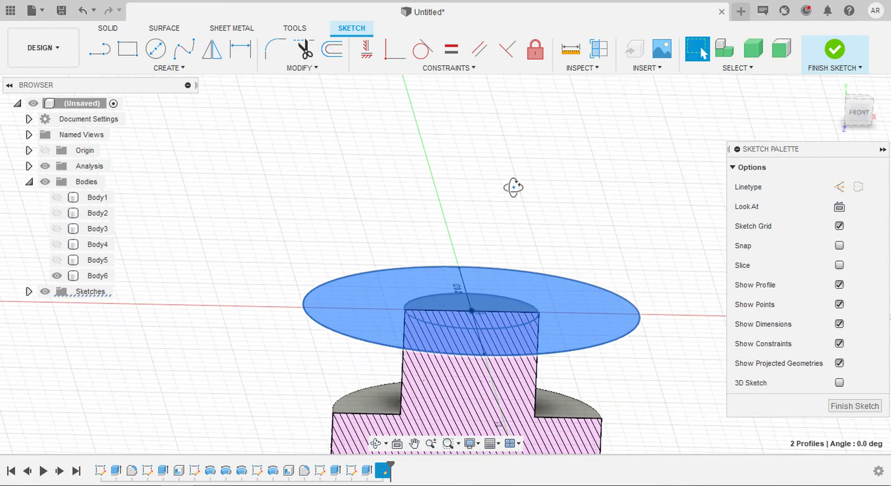
pyautogui.press('e')
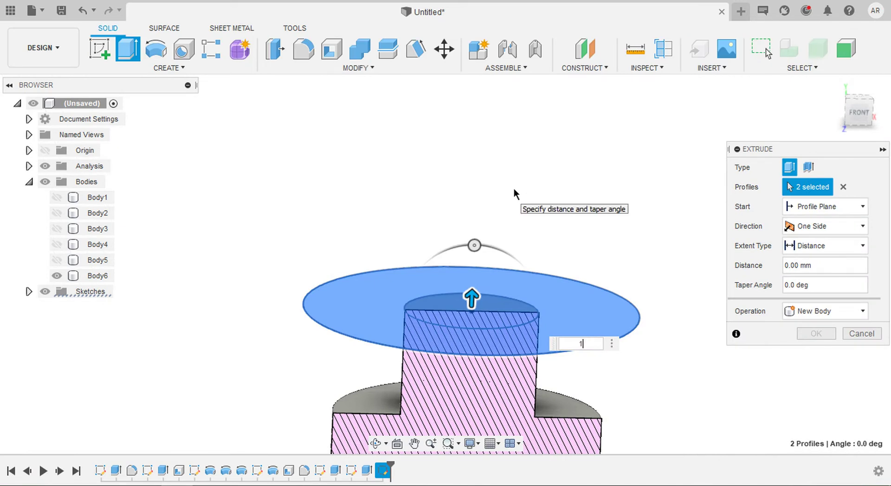
pyautogui.write('1.5')
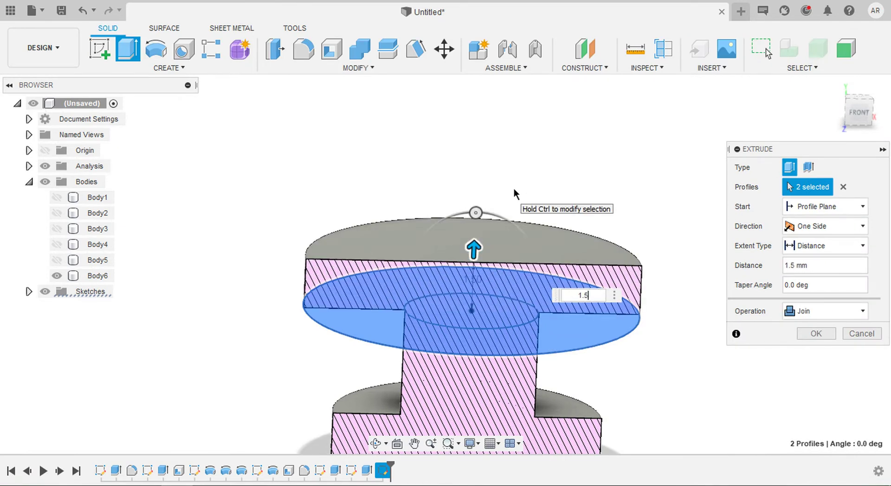
pyautogui.click(831, 335)
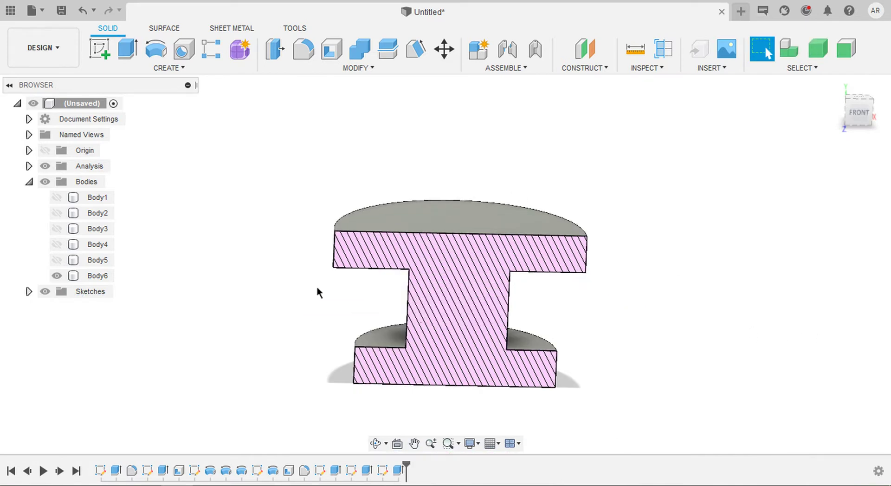
# Step: Show Body1 to Body5 again and turn off the section analysis to view the whole assembly
pyautogui.click(57, 259)
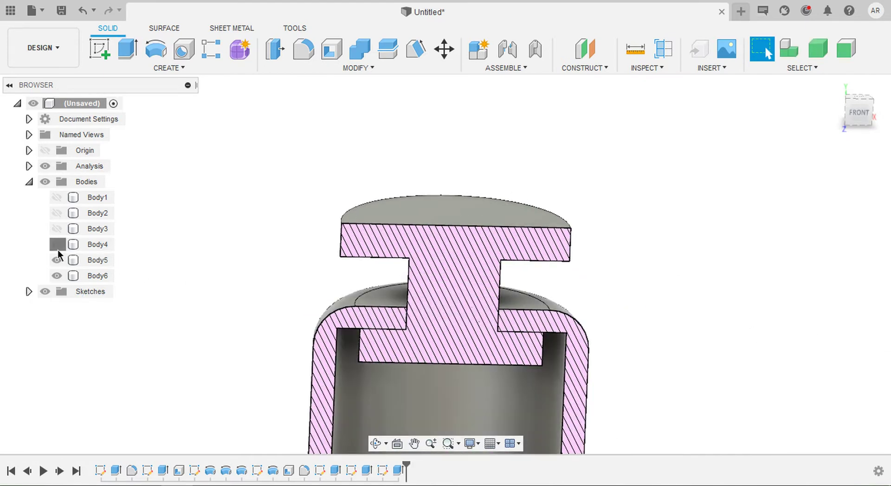
pyautogui.click(57, 244)
pyautogui.click(56, 228)
pyautogui.click(56, 213)
pyautogui.click(57, 197)
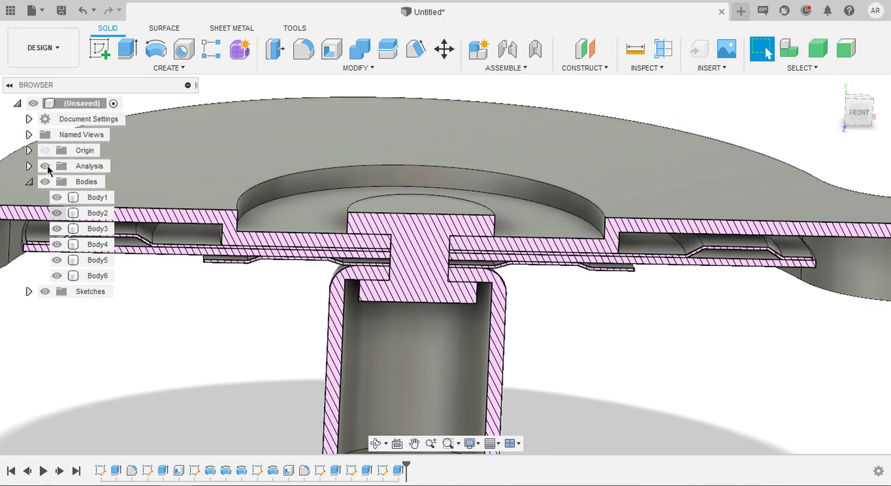
pyautogui.click(45, 165)
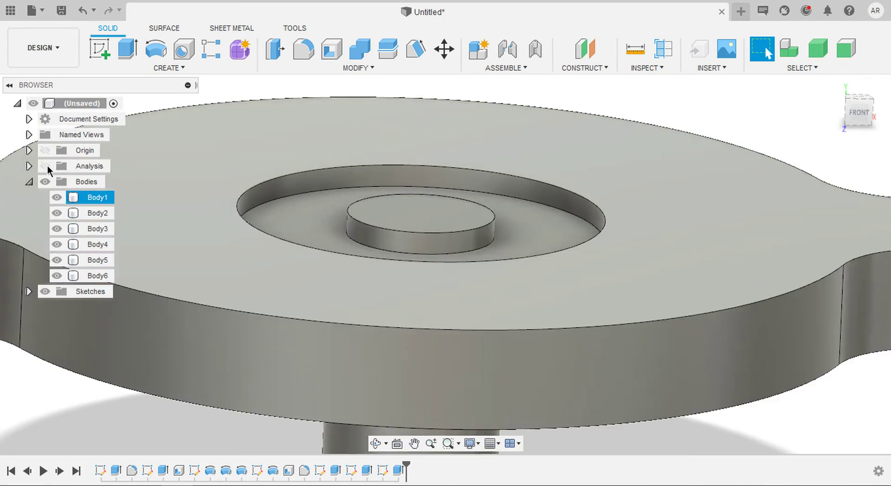
pyautogui.scroll(-2, 47, 165)
pyautogui.keyDown('shift'); pyautogui.moveTo(47, 165); pyautogui.dragTo(453, 211, button='middle'); pyautogui.keyUp('shift')
pyautogui.scroll(-2, 48, 166)
pyautogui.scroll(2, 380, 319)
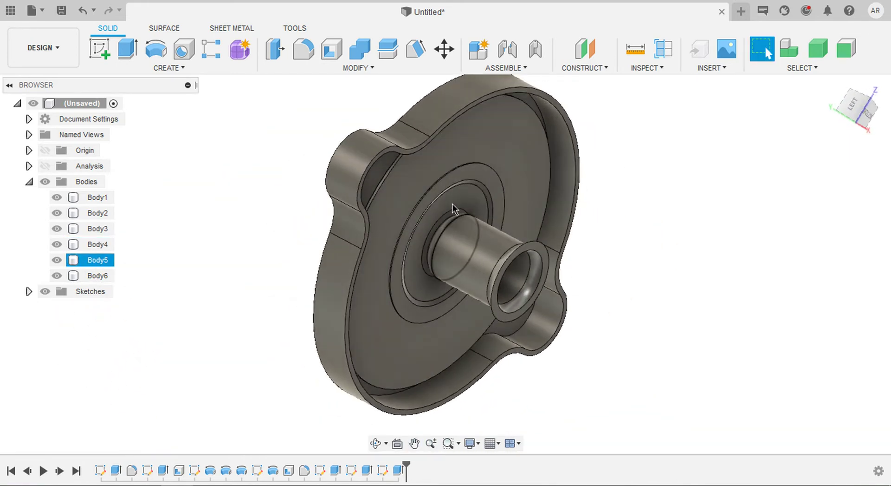
# Step: Start a Coil on the flat face of the innermost disc around the sleeve, with a base circle about 16 mm in diameter centred on the origin
pyautogui.scroll(1, 455, 204)
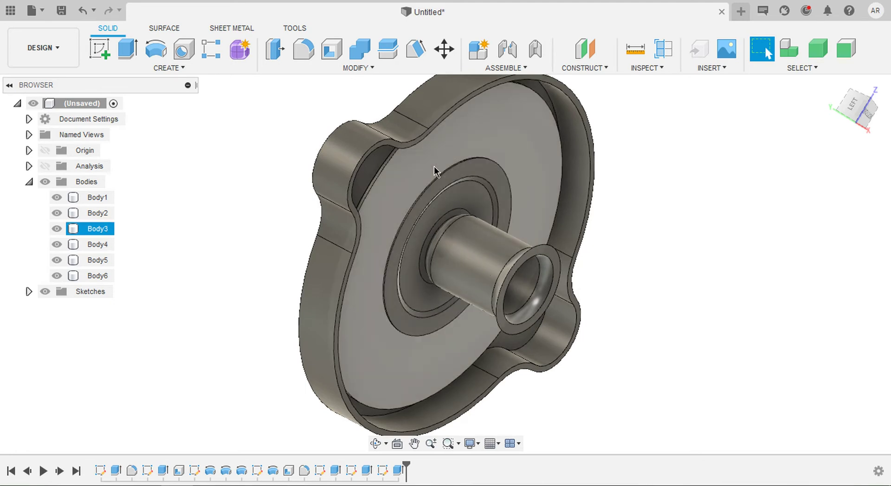
pyautogui.write('s')
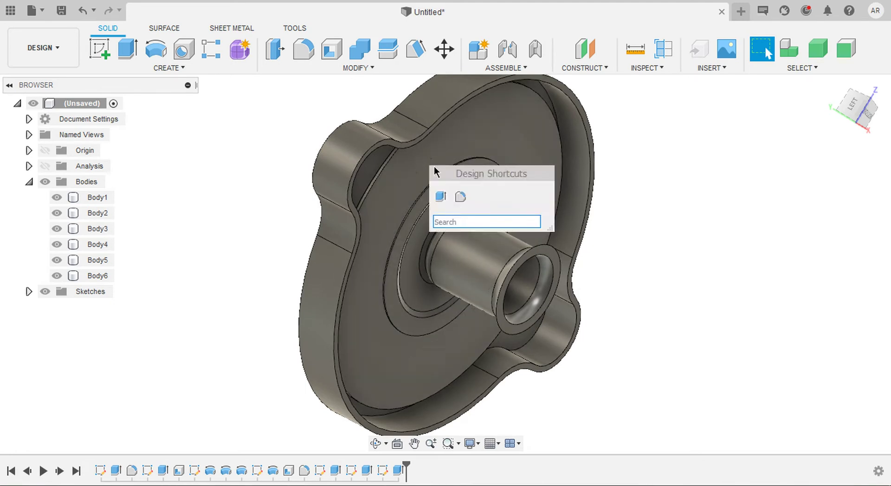
pyautogui.write('coi')
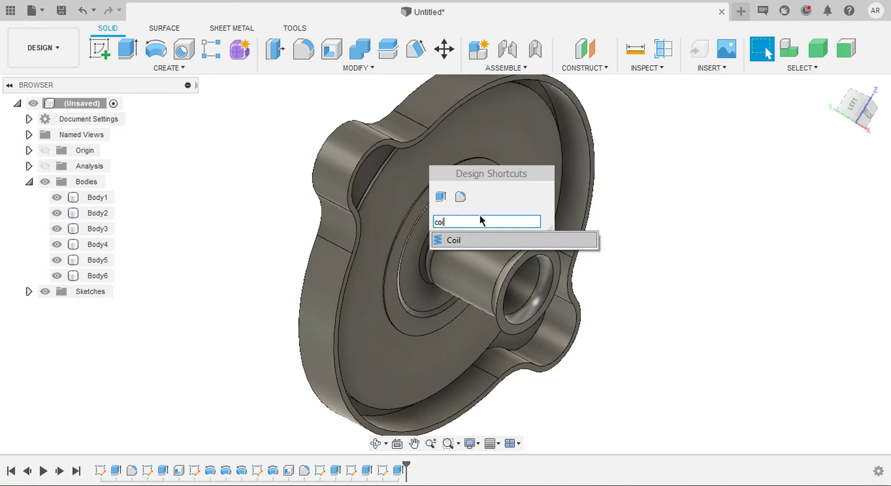
pyautogui.click(464, 239)
pyautogui.click(464, 239)
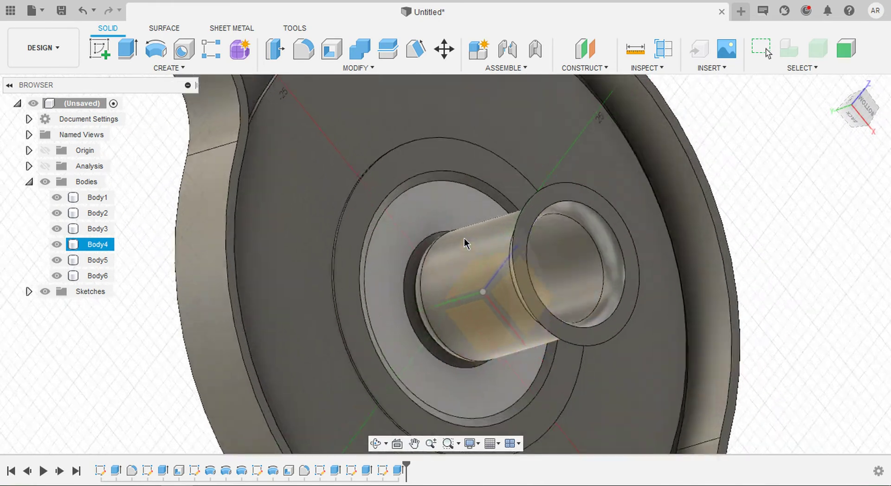
pyautogui.keyDown('shift'); pyautogui.moveTo(465, 240); pyautogui.dragTo(402, 218, button='middle'); pyautogui.keyUp('shift')
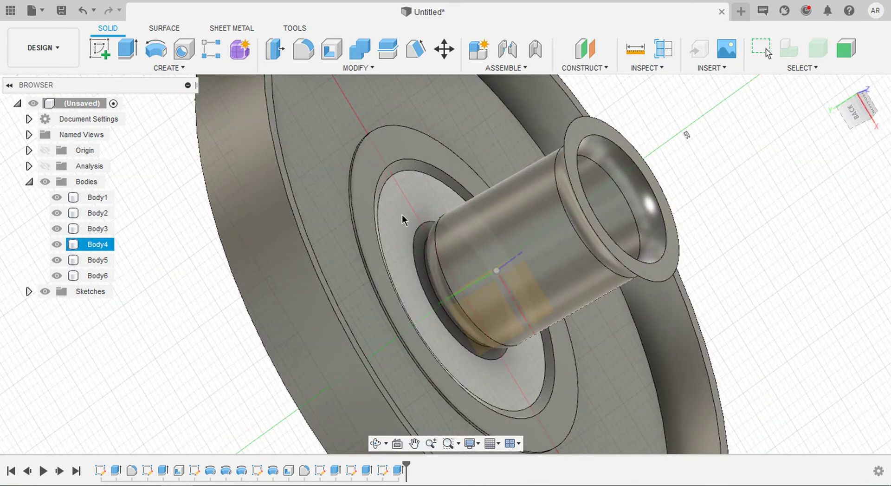
pyautogui.click(403, 220)
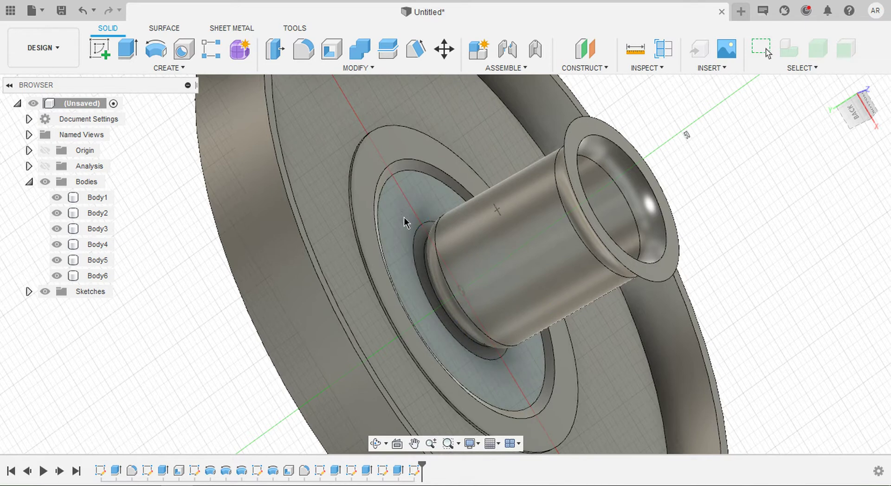
pyautogui.click(459, 292)
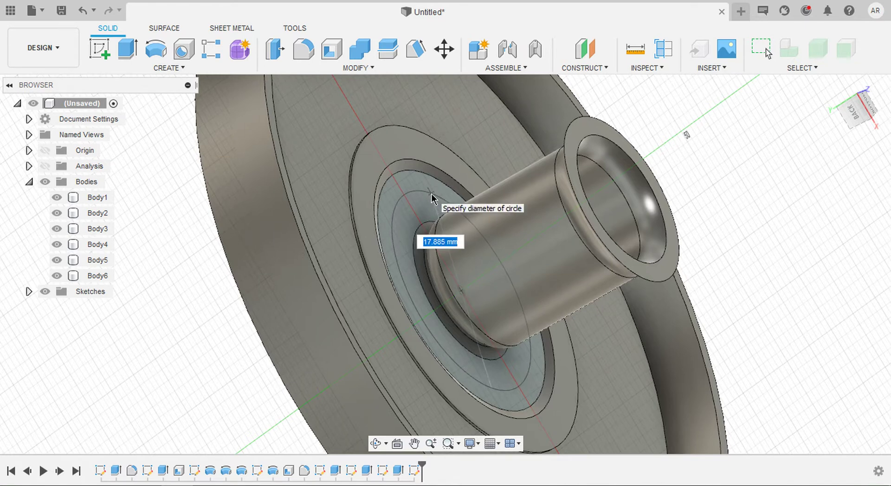
pyautogui.click(432, 197)
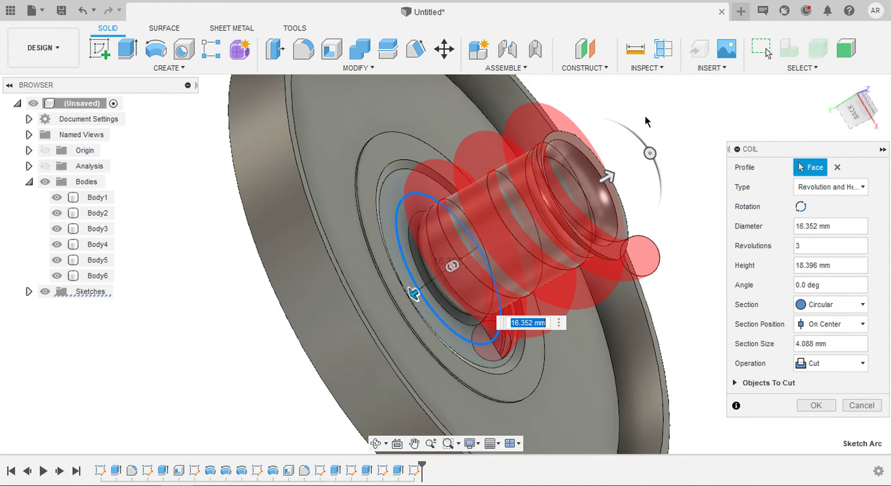
# Step: Set the coil's diameter to 22 mm, its section size to 1.8 mm and its height to 16 mm
pyautogui.moveTo(841, 225); pyautogui.dragTo(794, 221)
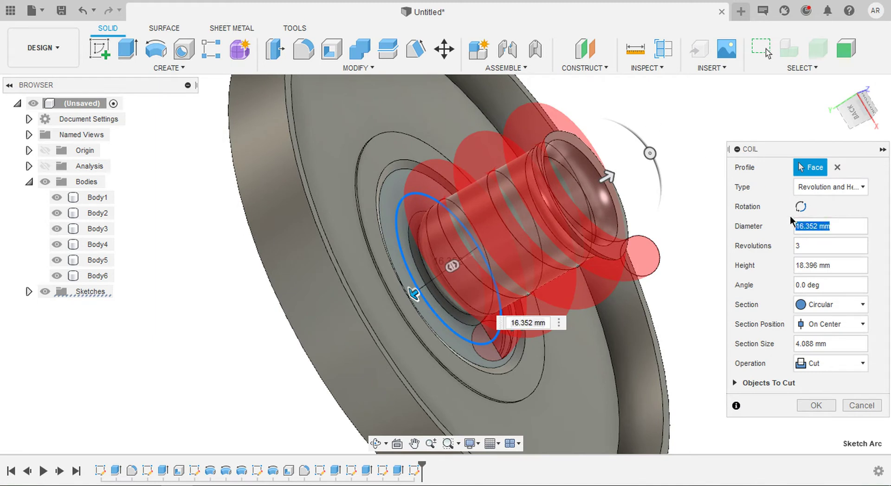
pyautogui.write('22')
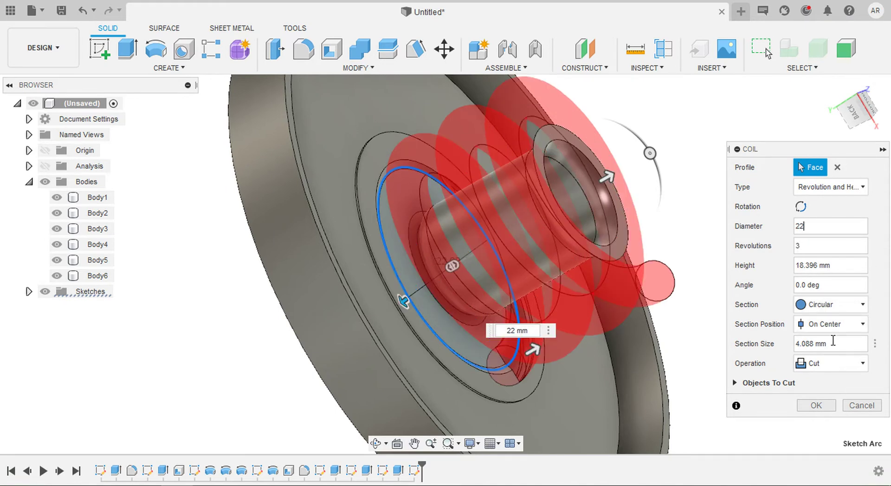
pyautogui.moveTo(826, 343); pyautogui.dragTo(786, 346)
pyautogui.write('1.8')
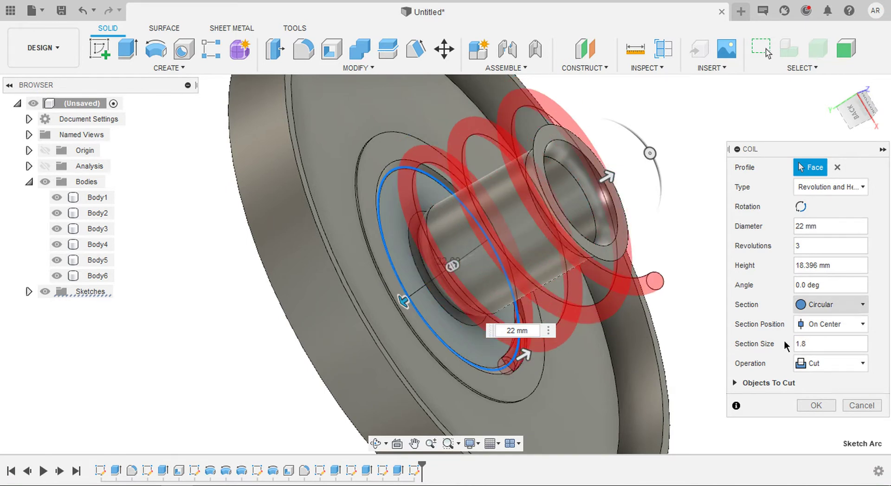
pyautogui.moveTo(806, 260); pyautogui.dragTo(775, 263)
pyautogui.write('16')
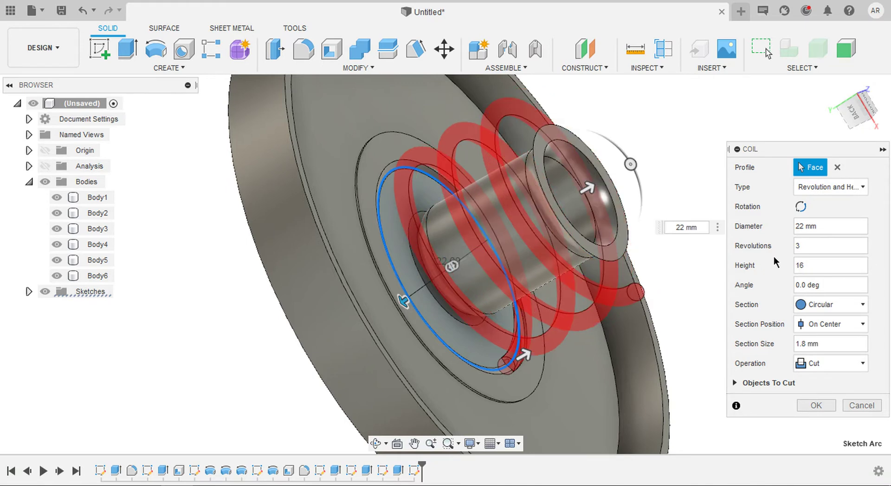
# Step: Make the coil a new body with 5 revolutions and complete it
pyautogui.click(825, 367)
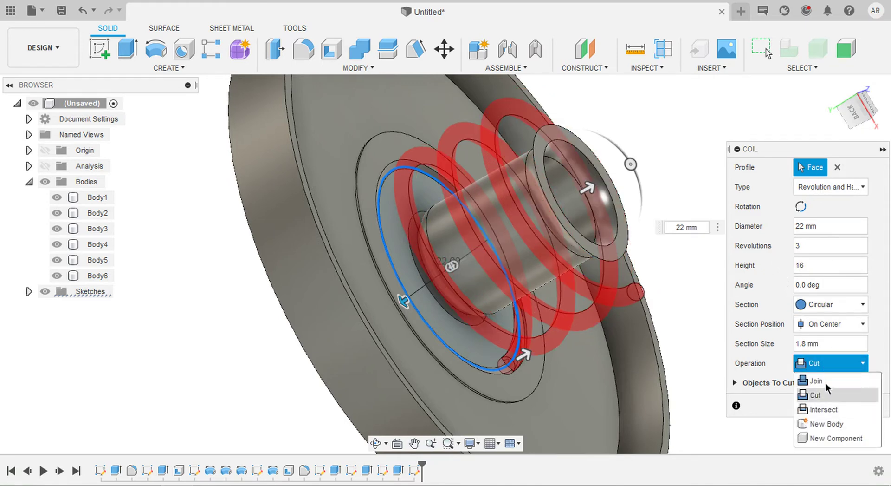
pyautogui.click(830, 423)
pyautogui.click(451, 266)
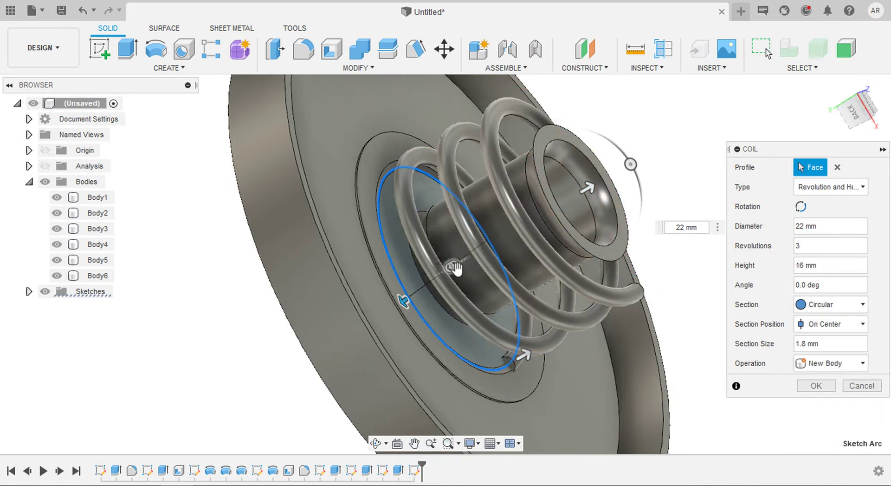
pyautogui.moveTo(448, 267); pyautogui.dragTo(442, 268)
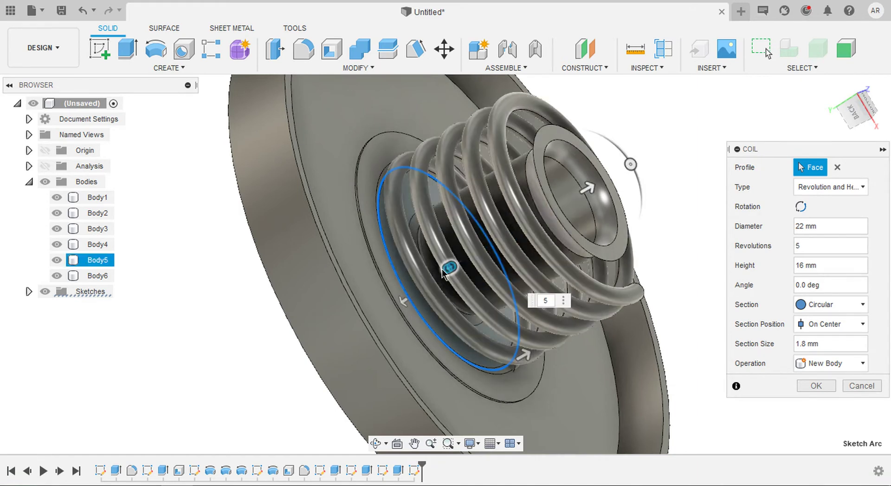
pyautogui.click(816, 386)
# Step: Start a sketch on the vertical front plane through the origin and turn the section analysis on
pyautogui.keyDown('shift'); pyautogui.moveTo(815, 383); pyautogui.dragTo(743, 336, button='middle'); pyautogui.keyUp('shift')
pyautogui.scroll(-2, 639, 274)
pyautogui.moveTo(674, 232); pyautogui.dragTo(624, 260, button='middle')
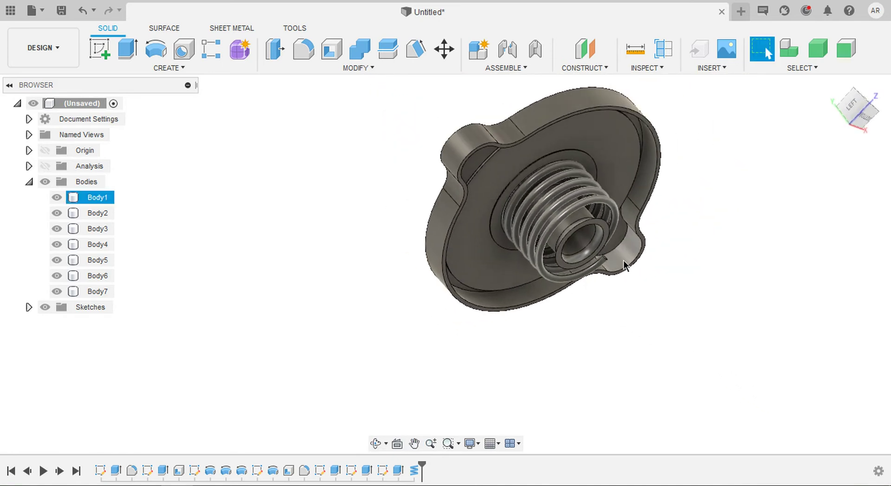
pyautogui.moveTo(841, 85)
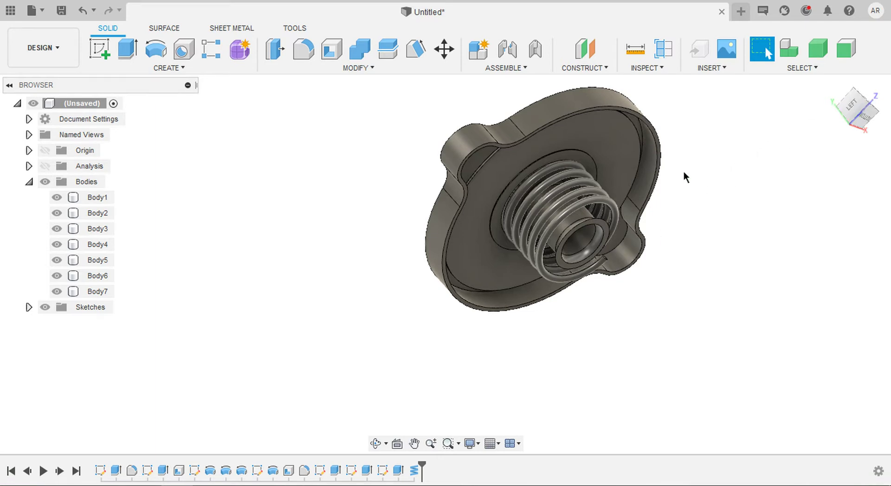
pyautogui.keyDown('shift'); pyautogui.moveTo(686, 176); pyautogui.dragTo(622, 253, button='middle'); pyautogui.keyUp('shift')
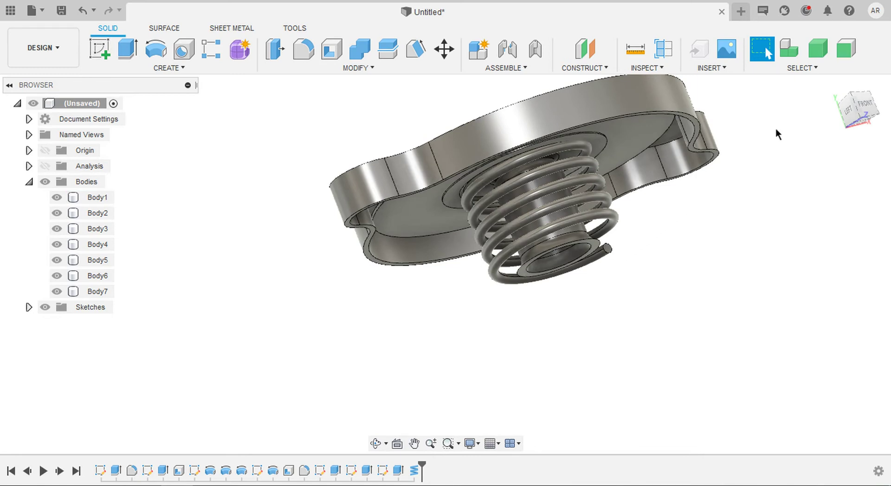
pyautogui.click(834, 87)
pyautogui.click(100, 49)
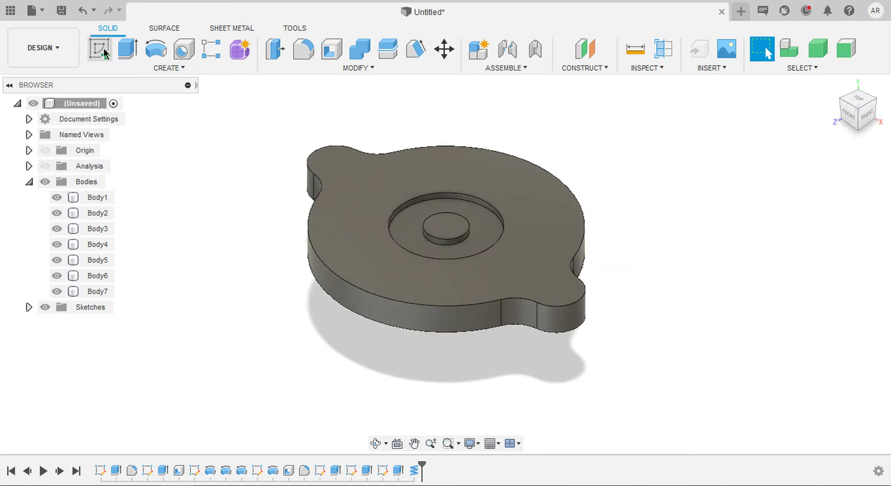
pyautogui.click(474, 226)
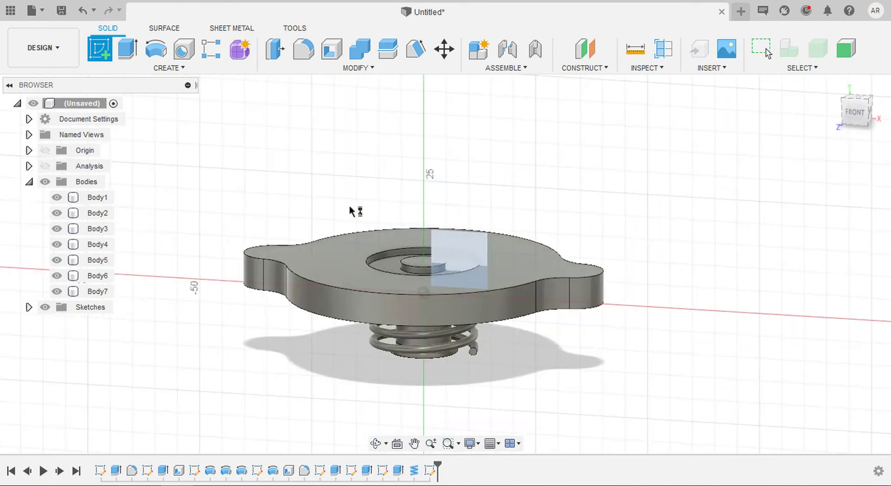
pyautogui.click(45, 167)
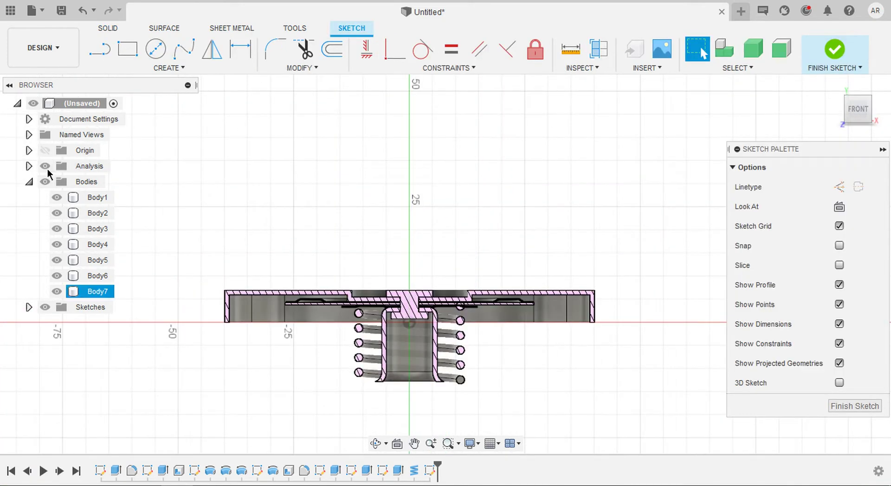
# Step: Intersect the sleeve's flared outer face with the sketch plane to bring its profile curve into the sketch
pyautogui.scroll(6, 423, 362)
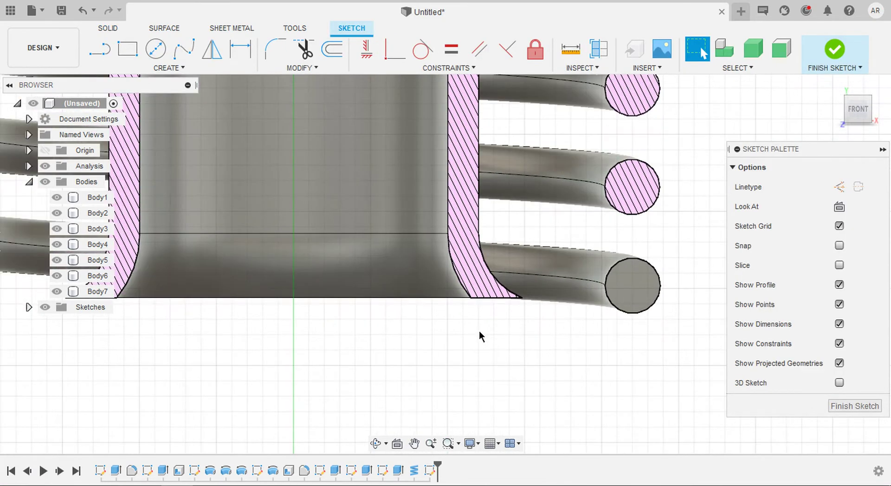
pyautogui.keyDown('shift'); pyautogui.moveTo(479, 330); pyautogui.dragTo(476, 319, button='middle'); pyautogui.keyUp('shift')
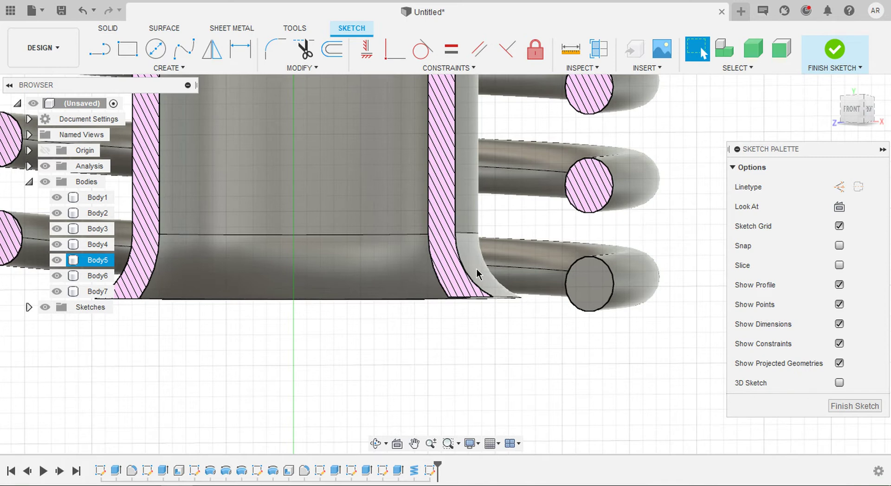
pyautogui.click(183, 68)
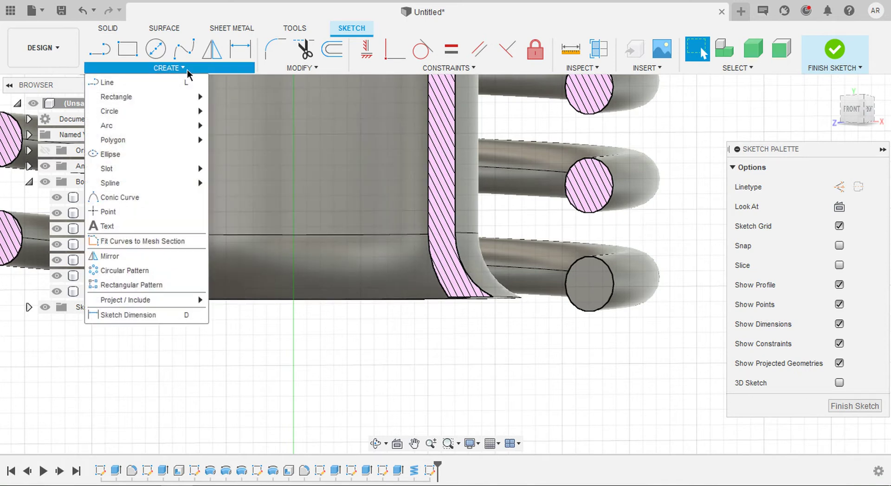
pyautogui.moveTo(176, 301)
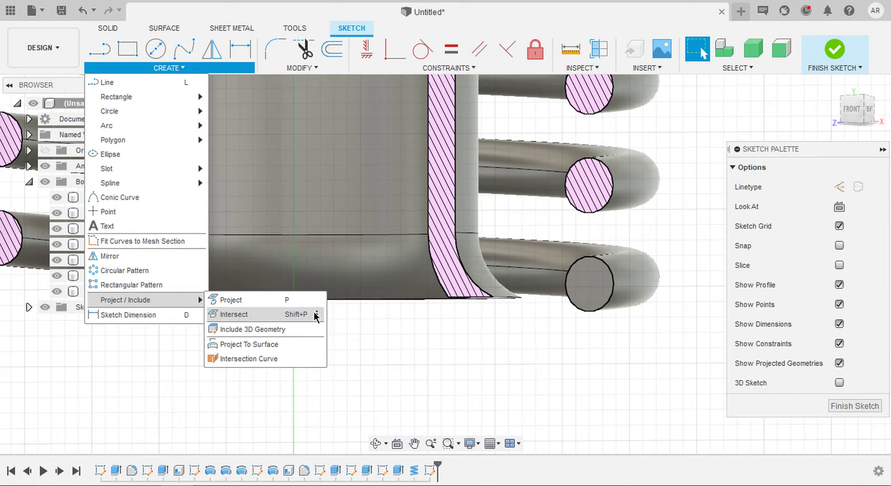
pyautogui.click(255, 316)
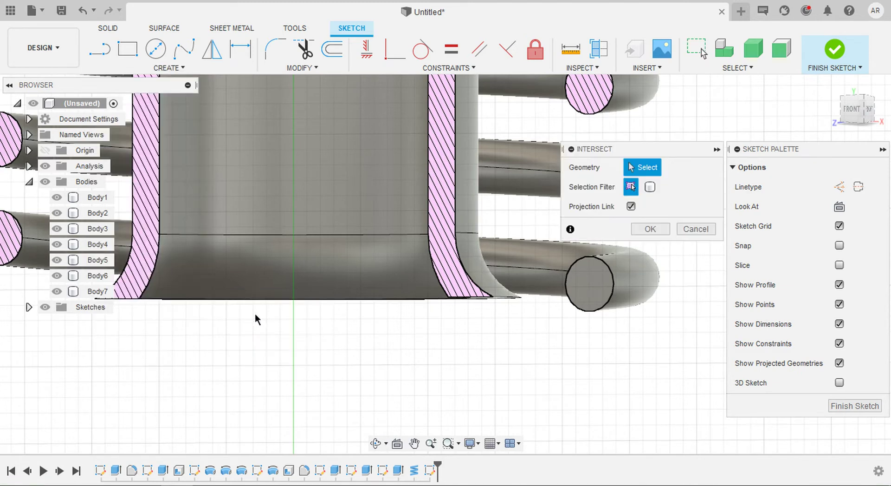
pyautogui.click(476, 262)
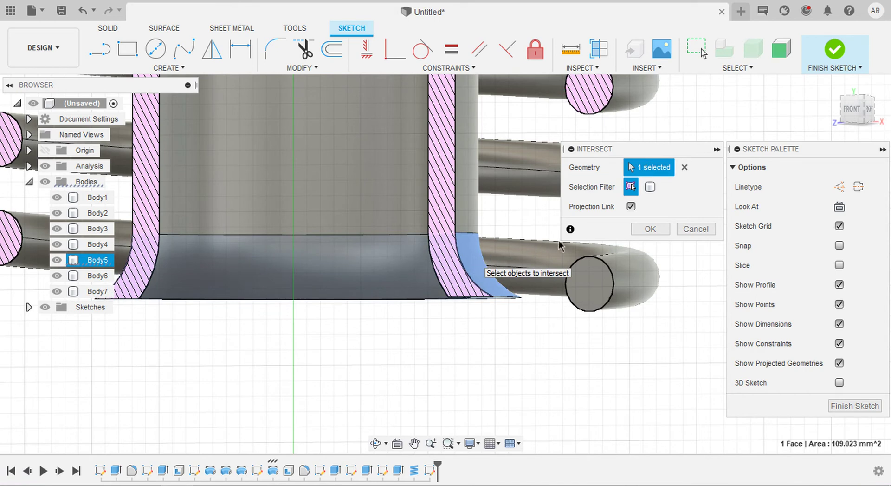
pyautogui.click(647, 228)
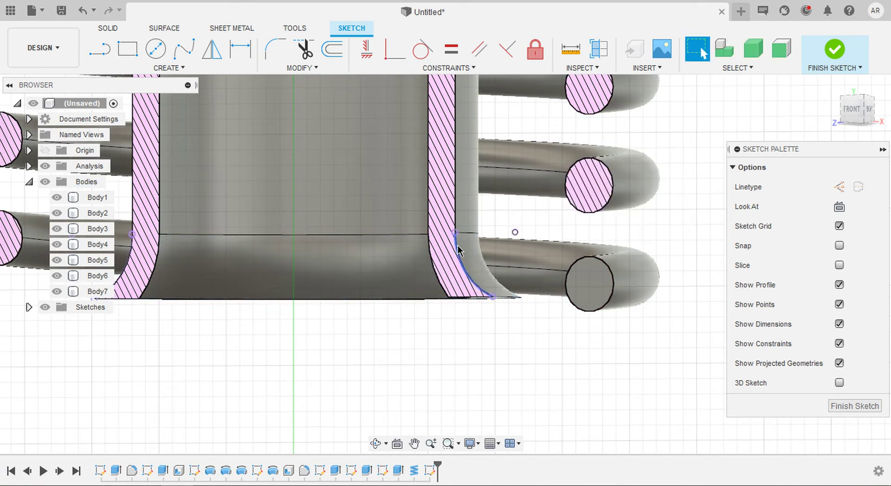
pyautogui.hotkey('ctrl', 'z')
# Step: Draw an 8 mm vertical line down the central axis, starting at the level where the sleeve's flare begins
pyautogui.click(99, 49)
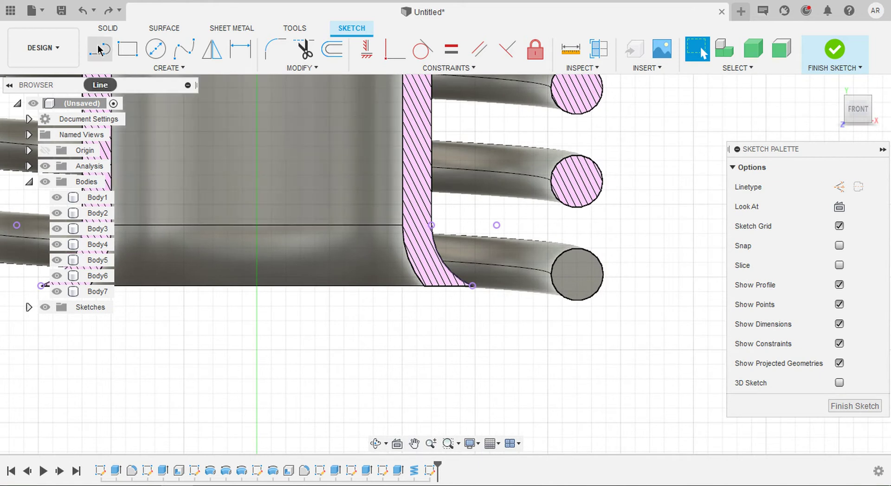
pyautogui.click(264, 212)
pyautogui.moveTo(264, 297); pyautogui.dragTo(261, 230, button='middle')
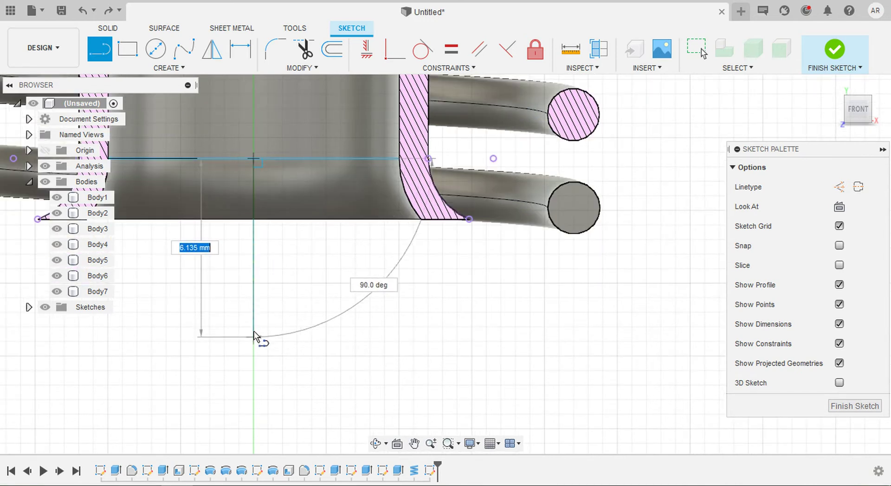
pyautogui.write('8')
pyautogui.press('Return')
pyautogui.press('Escape')
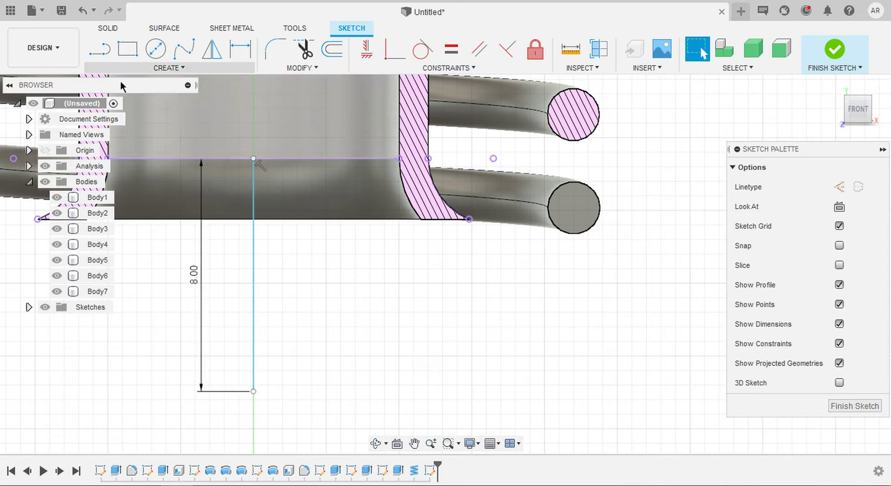
# Step: Draw an 18 mm horizontal line outward, toward the coil side, from the lower end of the vertical axis line
pyautogui.press('l')
pyautogui.click(254, 391)
pyautogui.moveTo(479, 368); pyautogui.dragTo(278, 362, button='middle')
pyautogui.scroll(-1, 308, 354)
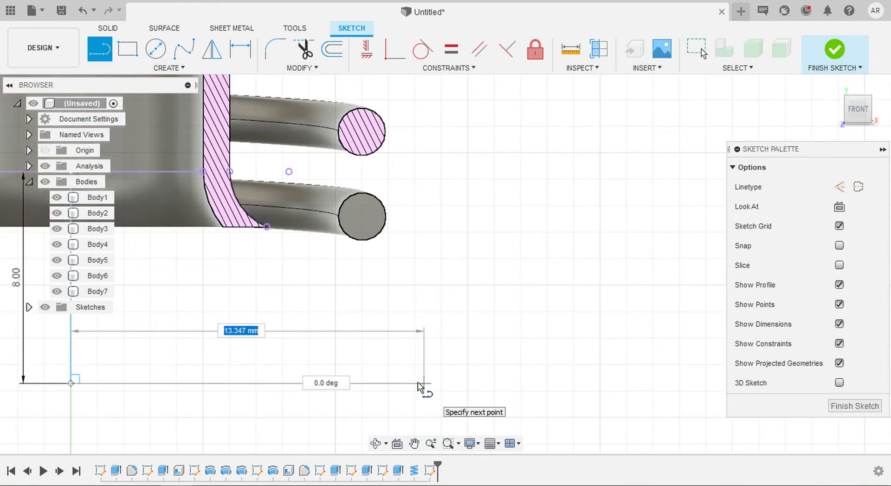
pyautogui.write('18')
pyautogui.press('Return')
pyautogui.press('Escape')
pyautogui.moveTo(415, 382); pyautogui.dragTo(418, 384, button='middle')
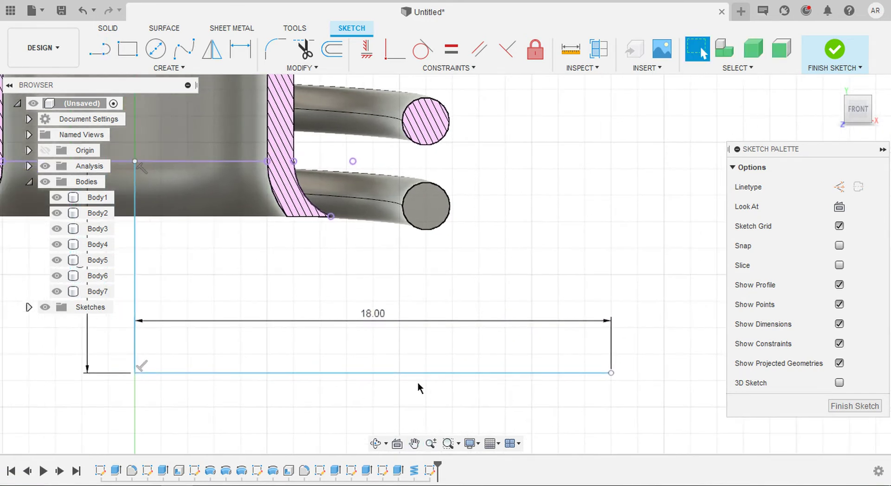
# Step: Draw three tangent arcs from the flare's outer tip, under the lowest coil, ending just above the outer end of the 18 mm line
pyautogui.click(99, 48)
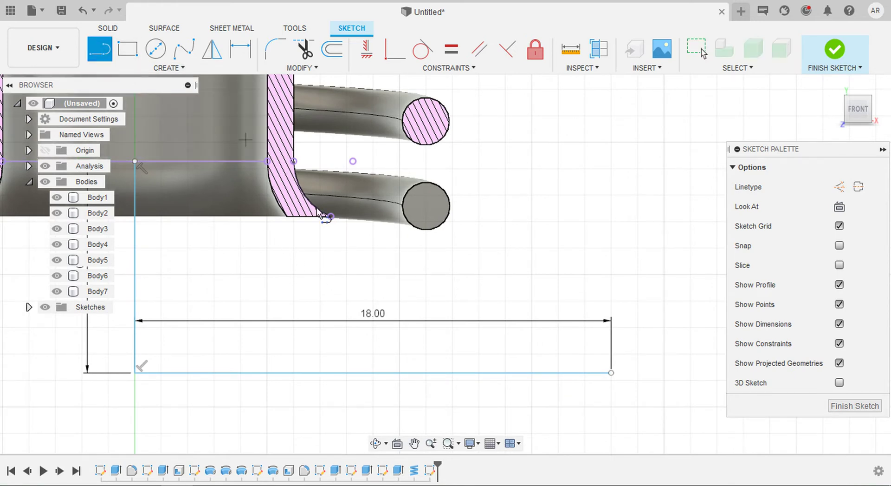
pyautogui.scroll(3, 317, 211)
pyautogui.moveTo(338, 207); pyautogui.dragTo(316, 207, button='middle')
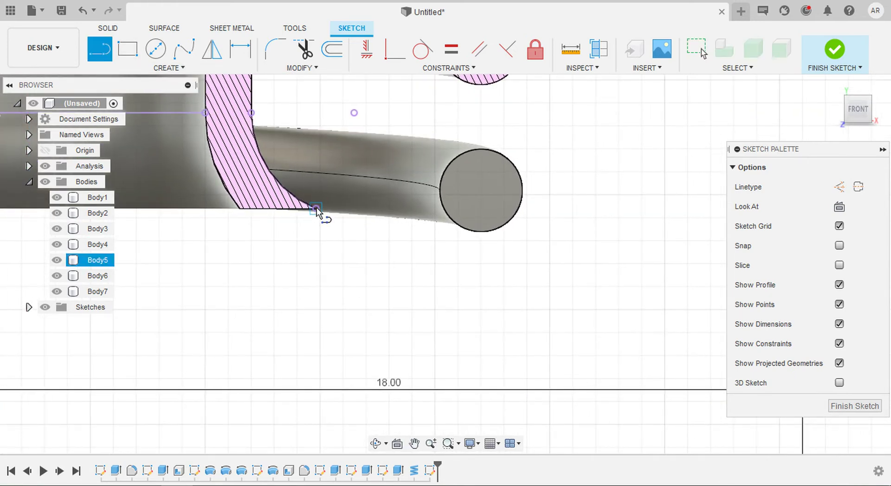
pyautogui.click(316, 209)
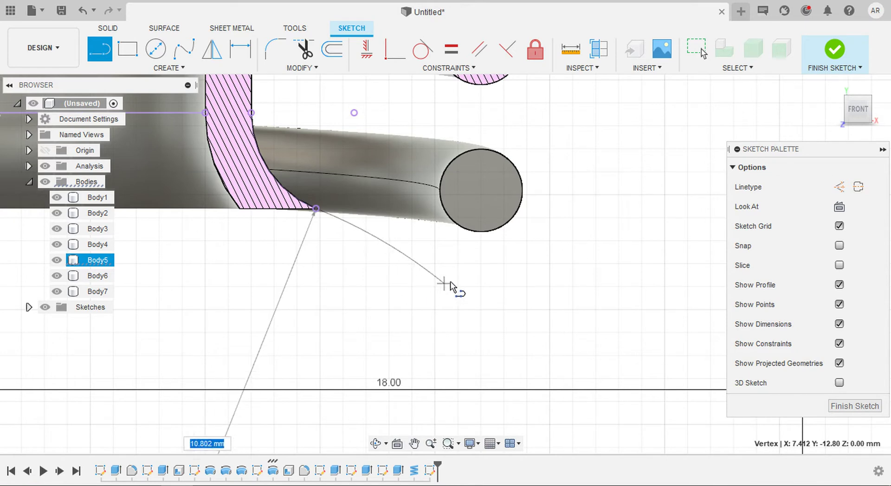
pyautogui.moveTo(456, 272); pyautogui.dragTo(474, 255)
pyautogui.scroll(-1, 474, 255)
pyautogui.moveTo(474, 255); pyautogui.dragTo(236, 212, button='middle')
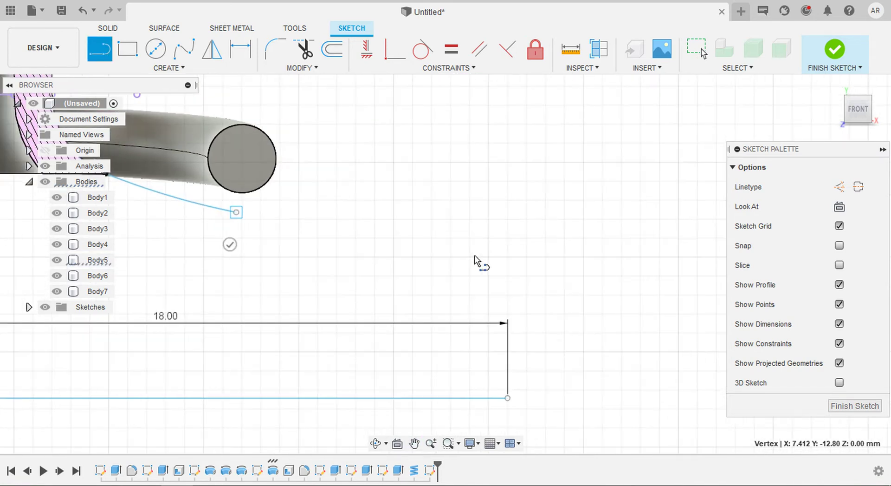
pyautogui.moveTo(236, 212); pyautogui.dragTo(507, 370)
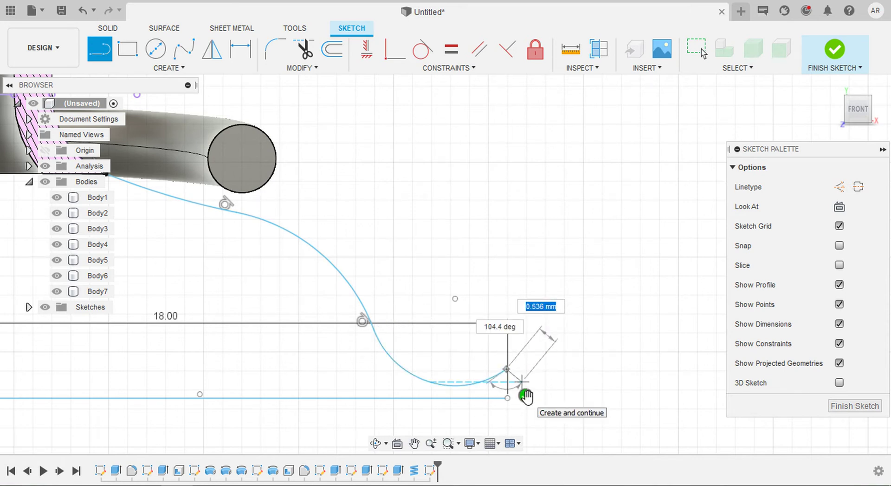
pyautogui.press('Escape')
pyautogui.scroll(-3, 526, 398)
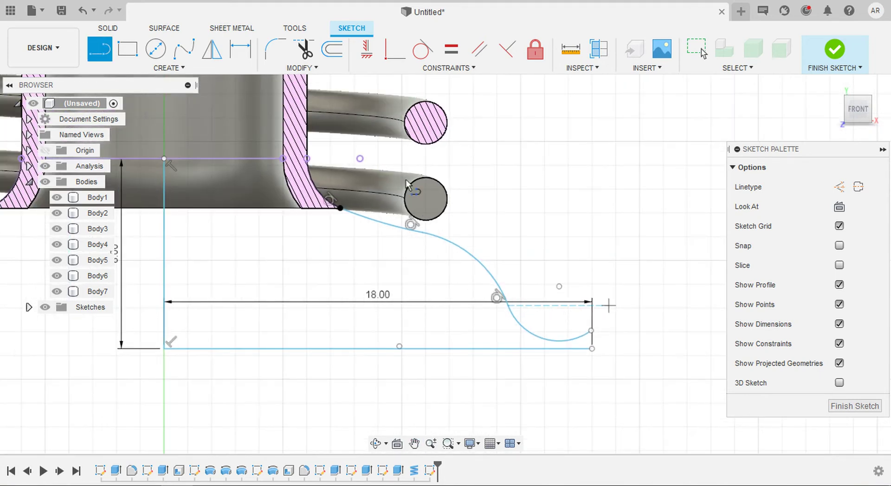
# Step: Offset the chain of arcs, including the flare's profile curve, by 0.2 mm toward the coil side
pyautogui.click(332, 51)
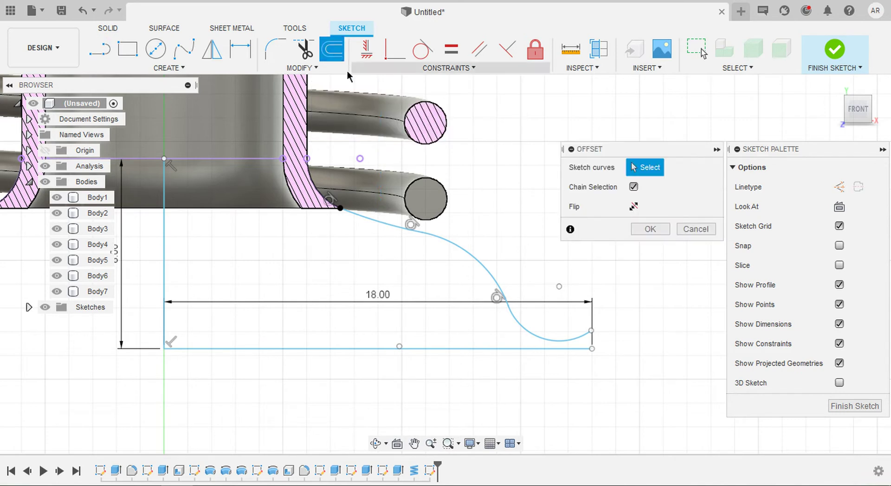
pyautogui.click(470, 252)
pyautogui.scroll(5, 306, 195)
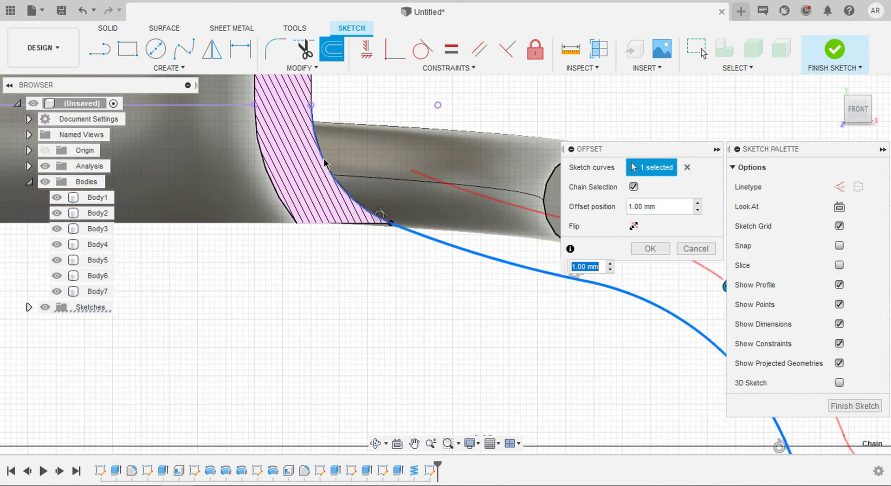
pyautogui.scroll(-3, 335, 224)
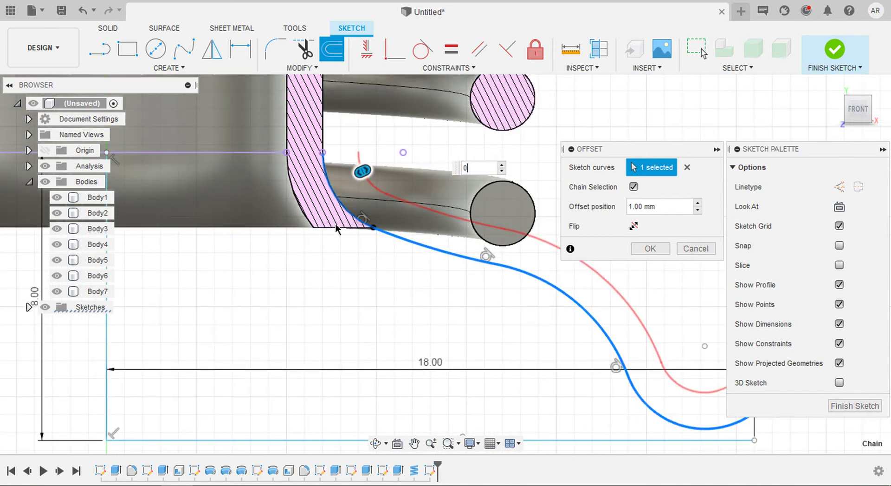
pyautogui.write('0.2')
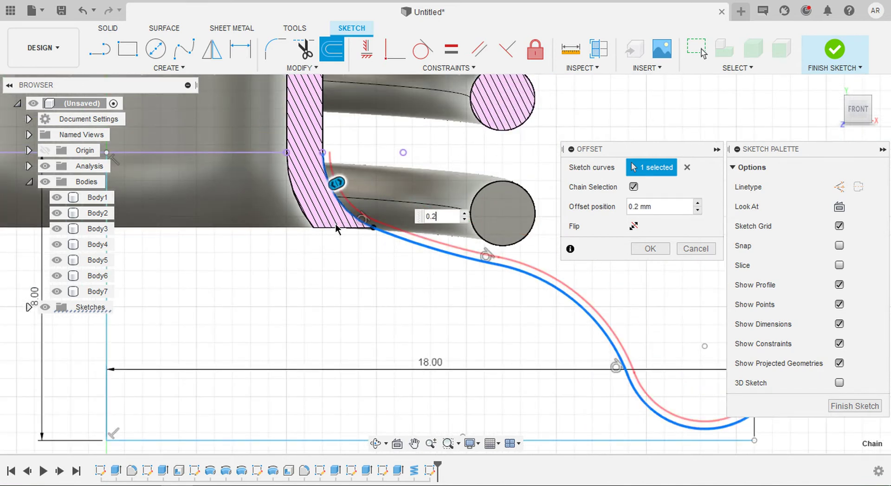
pyautogui.press('Return')
# Step: Join the upper ends of the flare curve and its offset with a short horizontal line
pyautogui.click(106, 54)
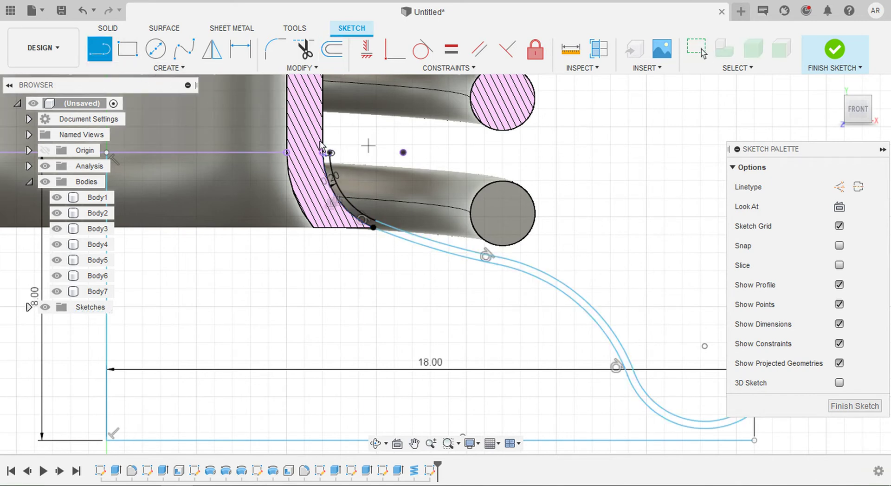
pyautogui.scroll(5, 324, 146)
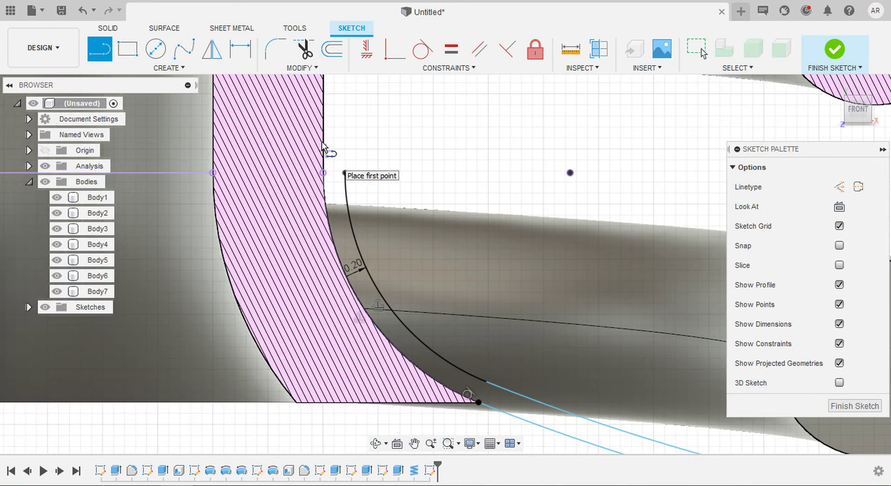
pyautogui.click(345, 173)
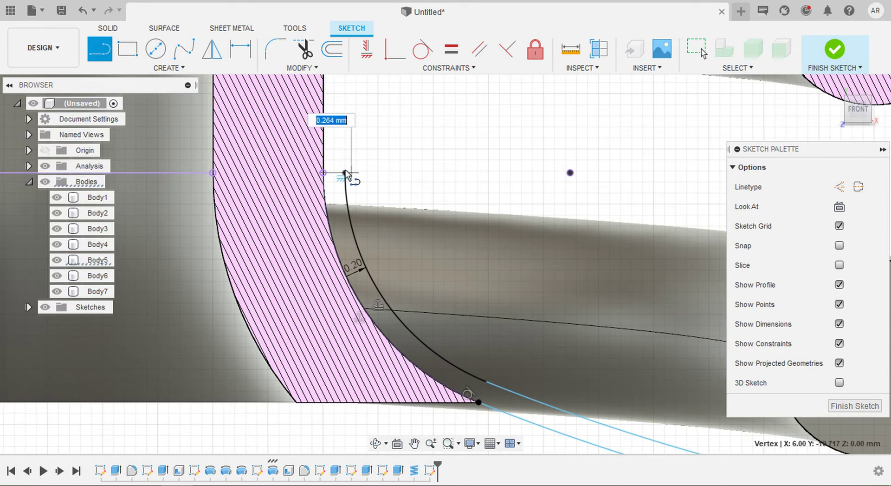
pyautogui.click(323, 173)
pyautogui.scroll(-8, 345, 171)
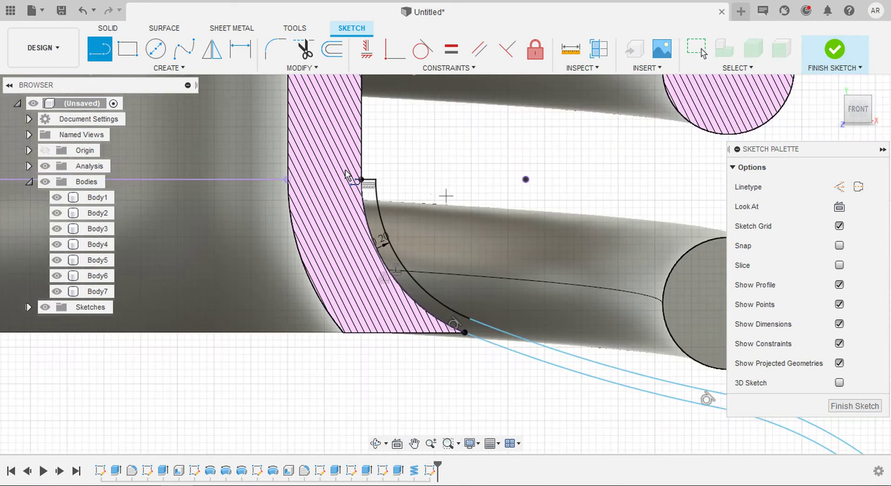
# Step: Close the thin profile with a short line between the outer ends of the two arc chains
pyautogui.scroll(5, 517, 246)
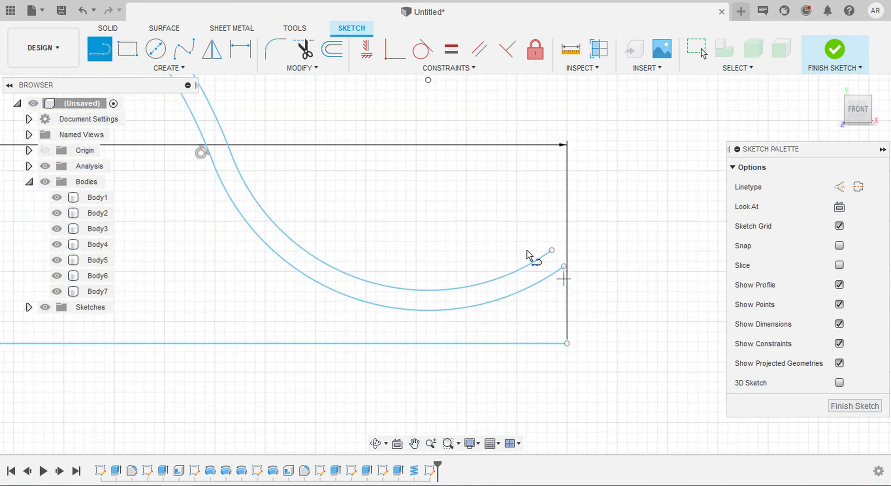
pyautogui.click(564, 264)
pyautogui.click(553, 252)
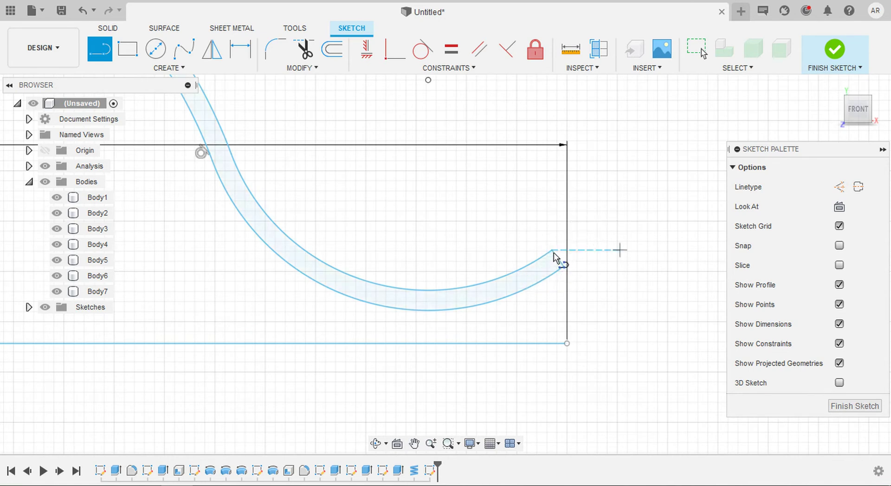
pyautogui.rightClick(588, 210)
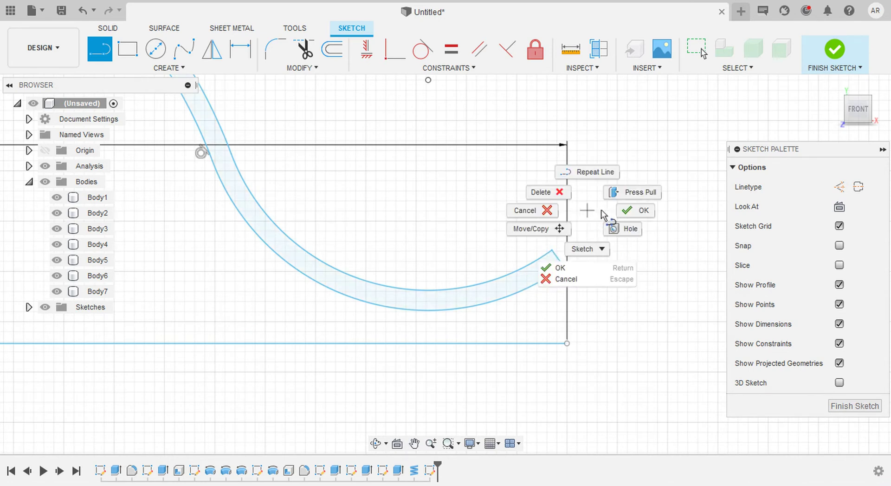
pyautogui.click(631, 212)
pyautogui.press('Escape')
# Step: Set up a 360-degree revolve of the thin curved profile around the sleeve's axis as a new body
pyautogui.click(549, 272)
pyautogui.scroll(-3, 549, 271)
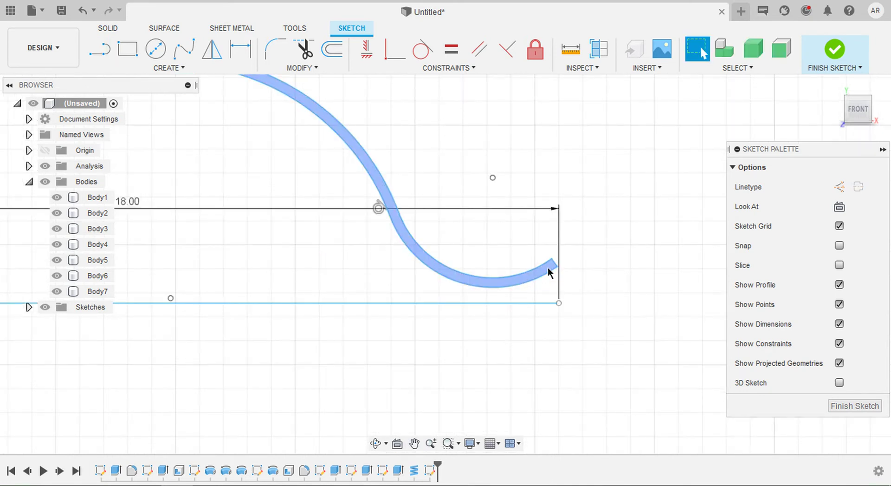
pyautogui.click(548, 268)
pyautogui.scroll(-5, 548, 268)
pyautogui.moveTo(550, 271); pyautogui.dragTo(581, 285, button='middle')
pyautogui.click(109, 29)
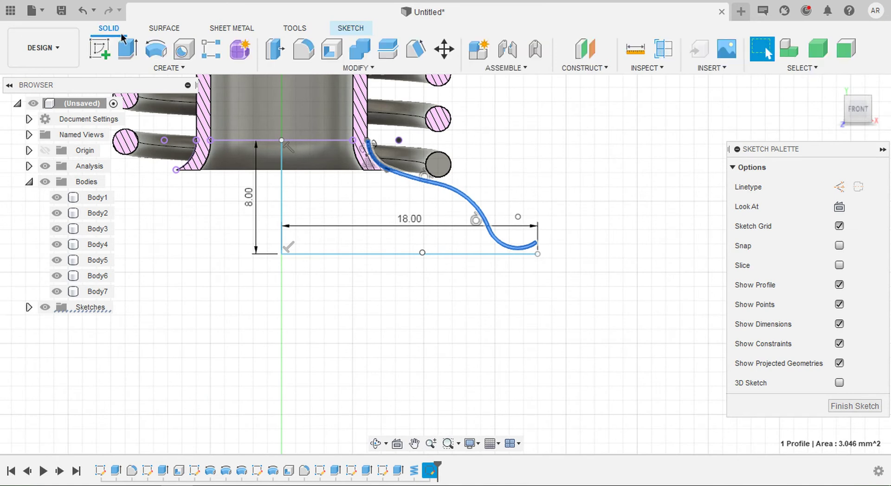
pyautogui.click(156, 51)
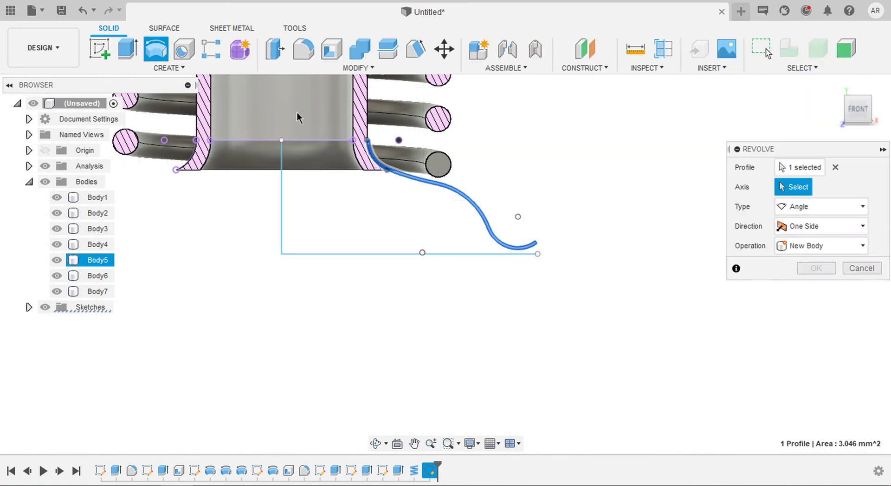
pyautogui.click(307, 120)
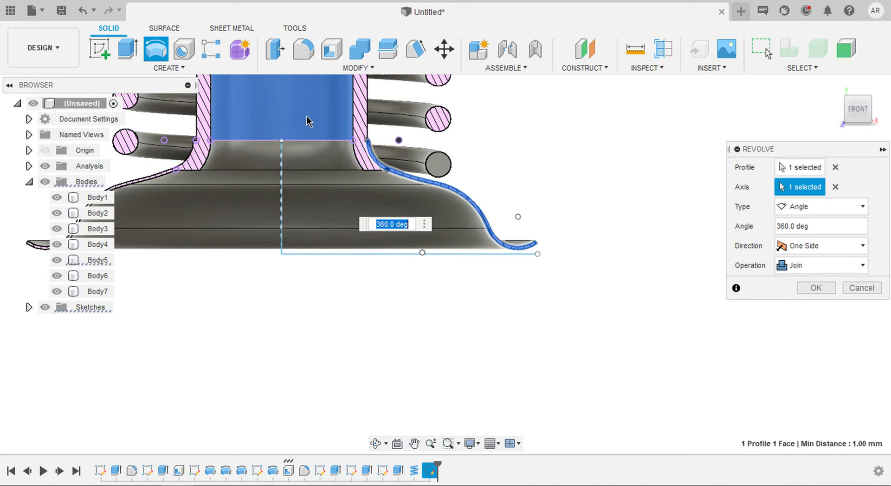
pyautogui.click(807, 268)
pyautogui.click(818, 325)
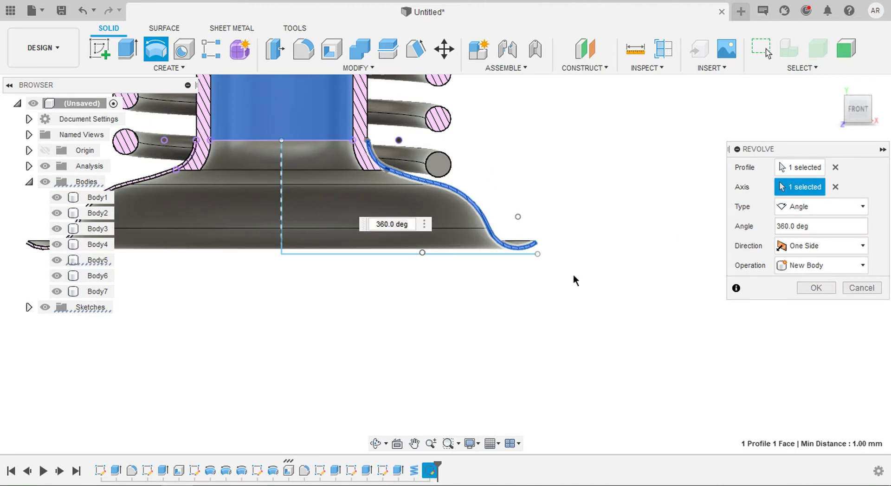
# Step: Turn the section analysis off and accept the revolve of the skirt below the sleeve
pyautogui.scroll(-3, 370, 243)
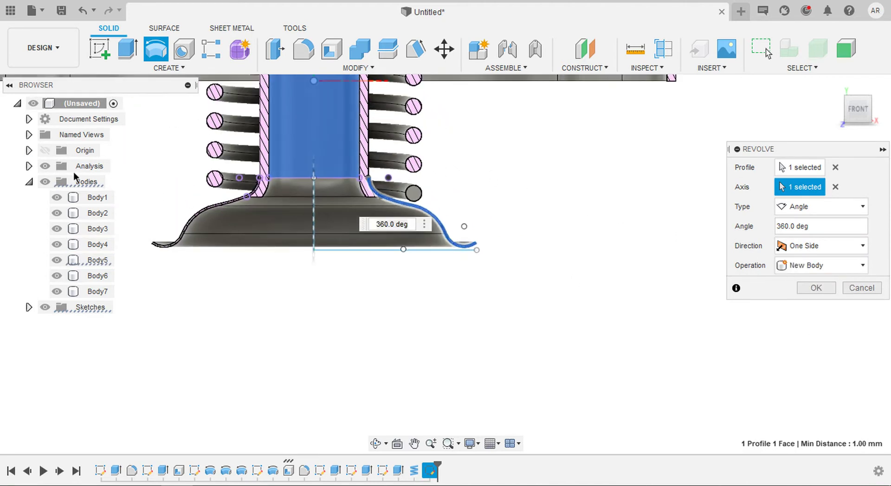
pyautogui.click(46, 166)
pyautogui.click(833, 292)
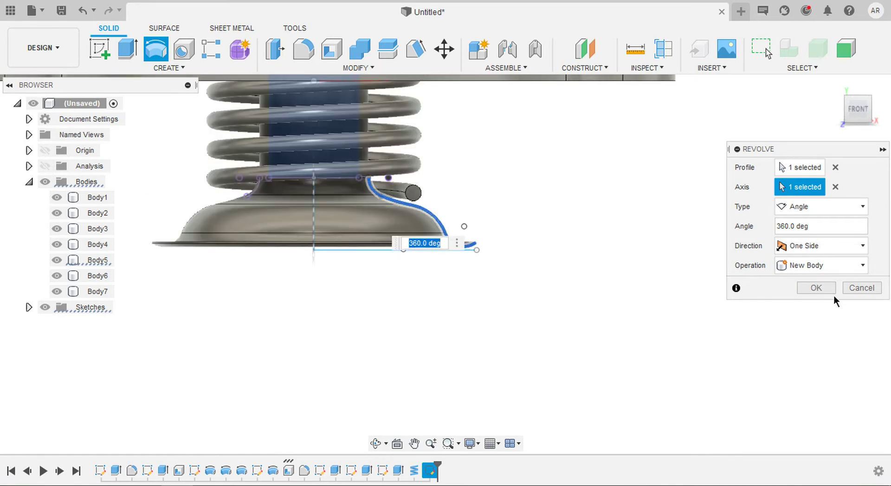
pyautogui.moveTo(833, 291); pyautogui.dragTo(506, 307)
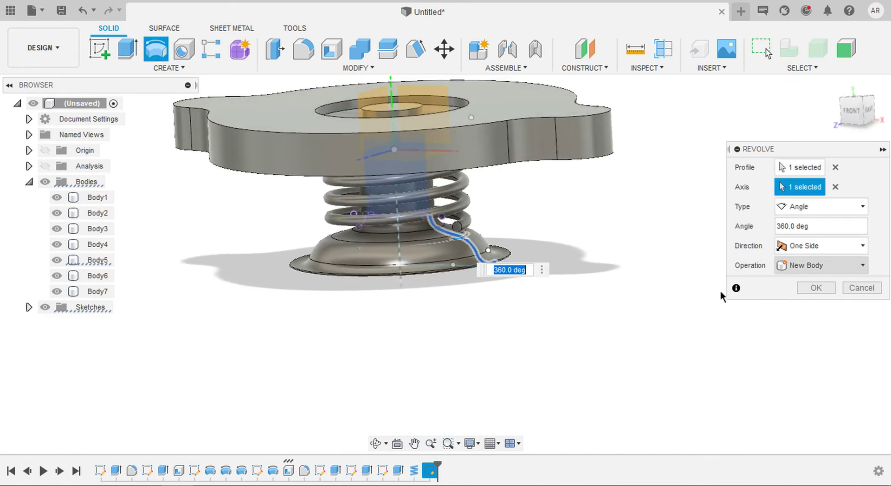
pyautogui.click(821, 287)
pyautogui.keyDown('shift'); pyautogui.moveTo(821, 283); pyautogui.dragTo(518, 191, button='middle'); pyautogui.keyUp('shift')
pyautogui.click(498, 213)
pyautogui.scroll(3, 497, 213)
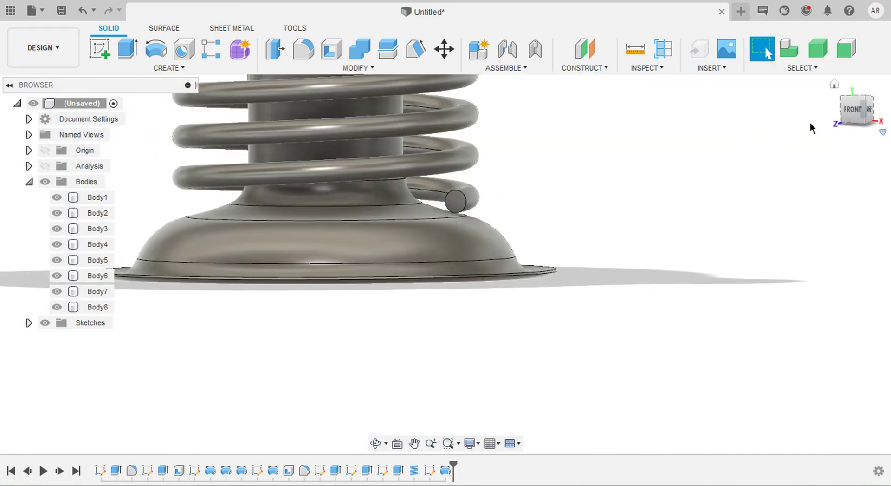
# Step: Look at the model from the front and start a new sketch on the vertical front plane
pyautogui.click(854, 109)
pyautogui.scroll(-2, 552, 227)
pyautogui.scroll(2, 520, 237)
pyautogui.moveTo(520, 236); pyautogui.dragTo(580, 221, button='middle')
pyautogui.click(98, 51)
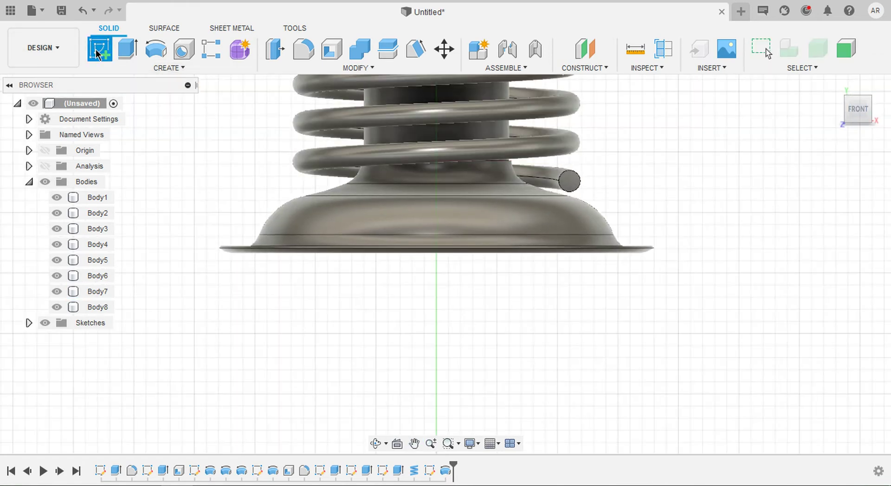
pyautogui.click(431, 123)
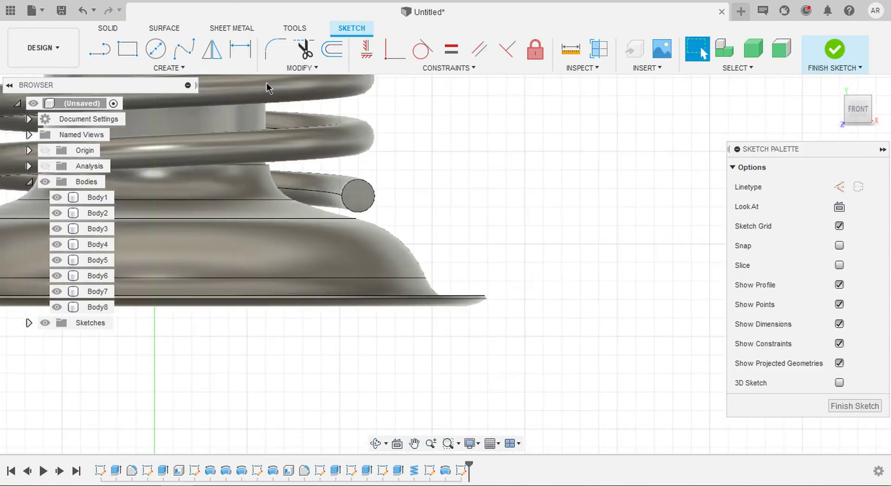
# Step: Draw a vertical line about 1.18 mm long through the outer tip of the skirt's rim
pyautogui.click(103, 46)
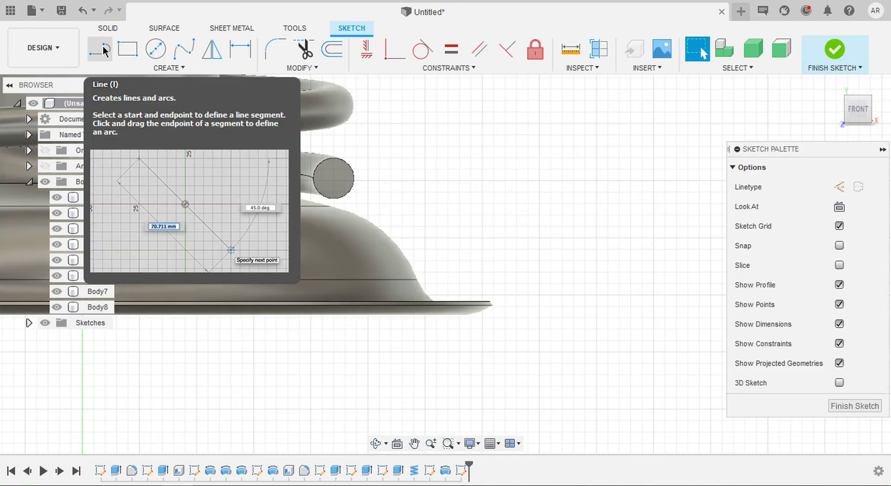
pyautogui.click(104, 46)
pyautogui.scroll(5, 494, 312)
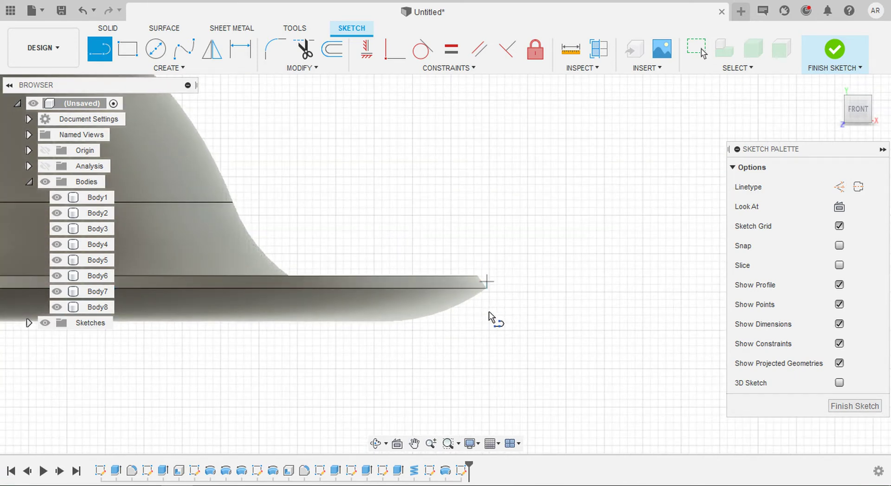
pyautogui.click(487, 227)
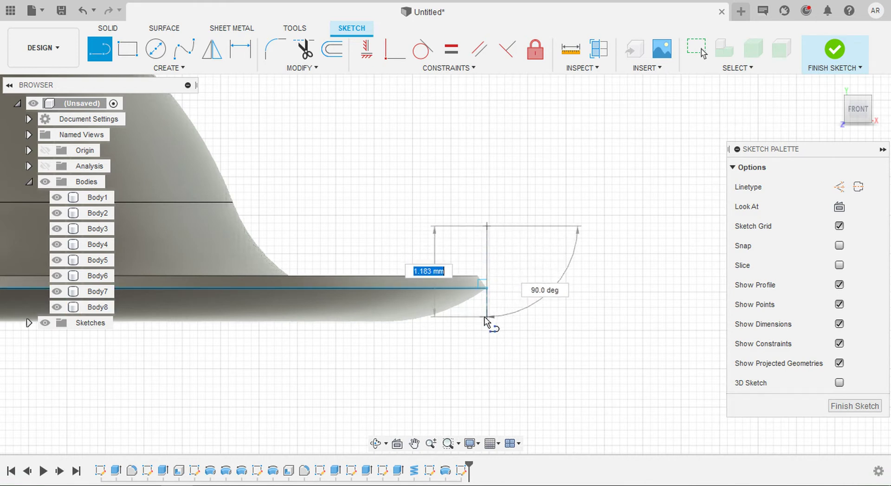
pyautogui.click(487, 317)
pyautogui.moveTo(513, 311); pyautogui.dragTo(553, 304, button='middle')
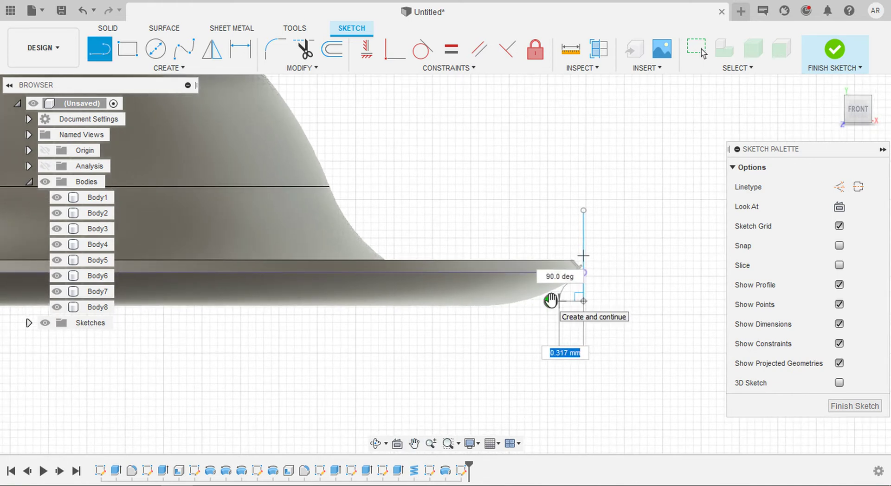
pyautogui.click(551, 301)
pyautogui.moveTo(550, 325); pyautogui.dragTo(577, 312, button='middle')
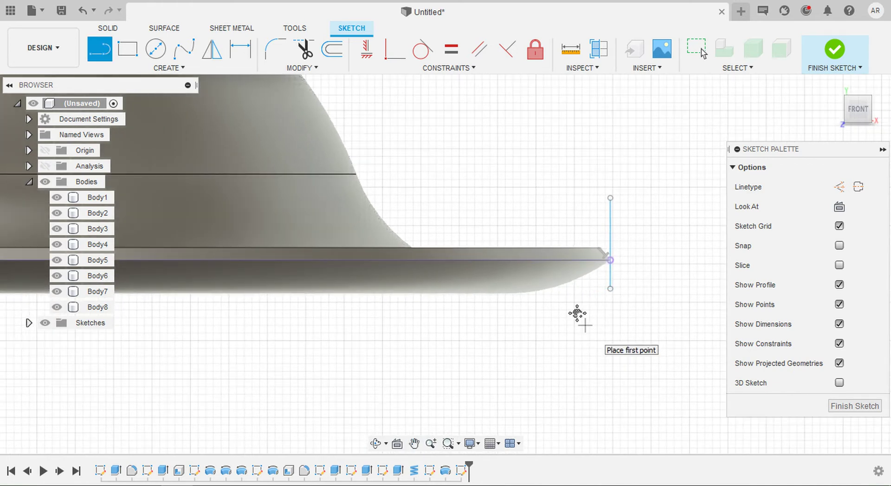
# Step: Draw a two-point fit point spline from the lower end of the vertical line to the central axis, just beneath the skirt
pyautogui.click(184, 55)
pyautogui.scroll(-3, 551, 201)
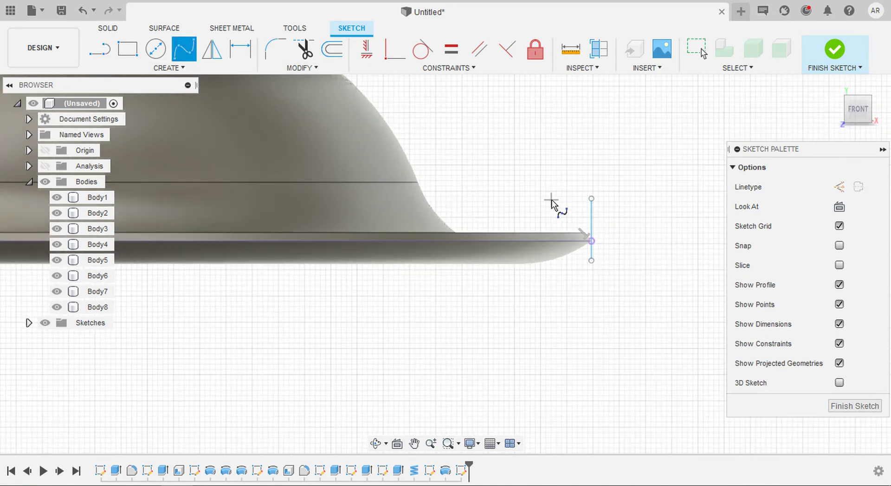
pyautogui.click(592, 261)
pyautogui.scroll(-5, 561, 280)
pyautogui.scroll(-2, 513, 266)
pyautogui.scroll(3, 373, 245)
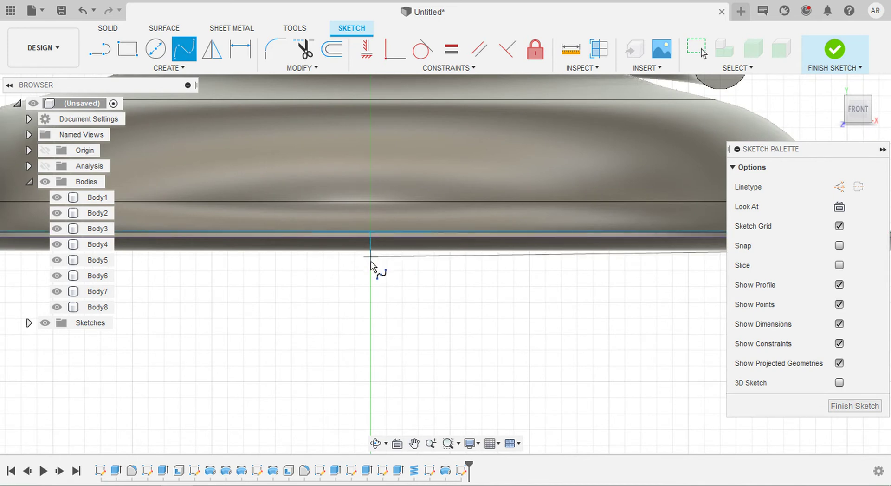
pyautogui.moveTo(370, 271)
pyautogui.mouseDown(button='middle')
pyautogui.moveTo(215, 278)
pyautogui.moveTo(175, 291)
pyautogui.mouseUp(button='middle')
pyautogui.click(168, 285)
pyautogui.scroll(-2, 240, 286)
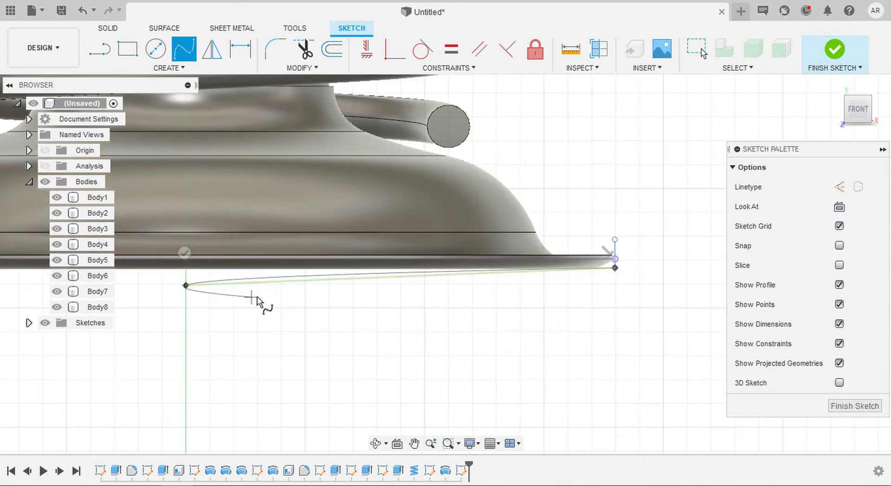
pyautogui.scroll(4, 583, 272)
pyautogui.scroll(3, 594, 276)
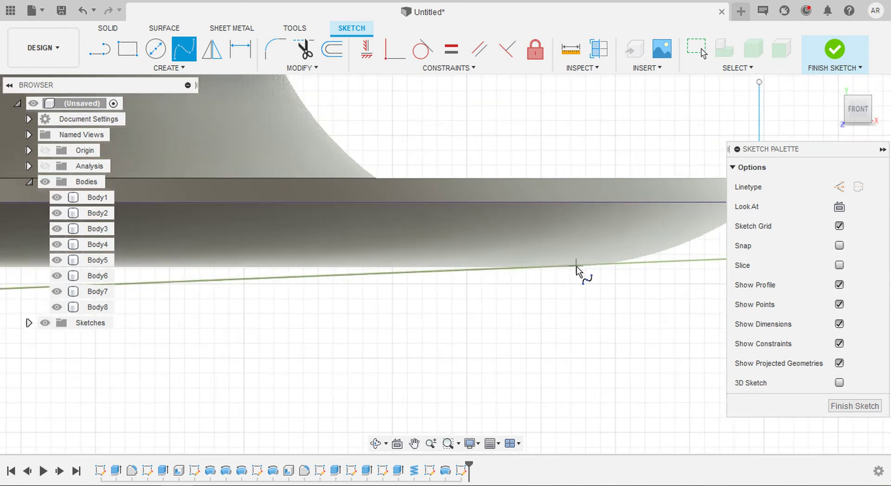
pyautogui.scroll(-3, 637, 255)
pyautogui.rightClick(584, 287)
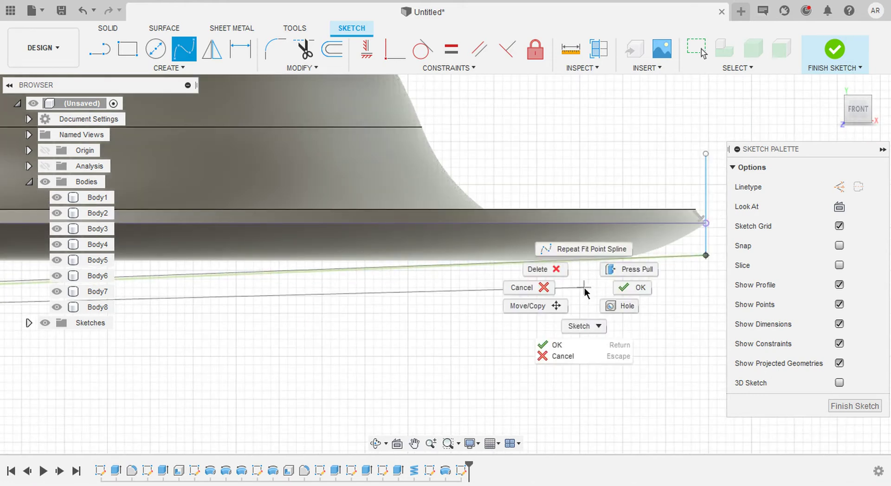
pyautogui.click(640, 288)
pyautogui.scroll(5, 637, 288)
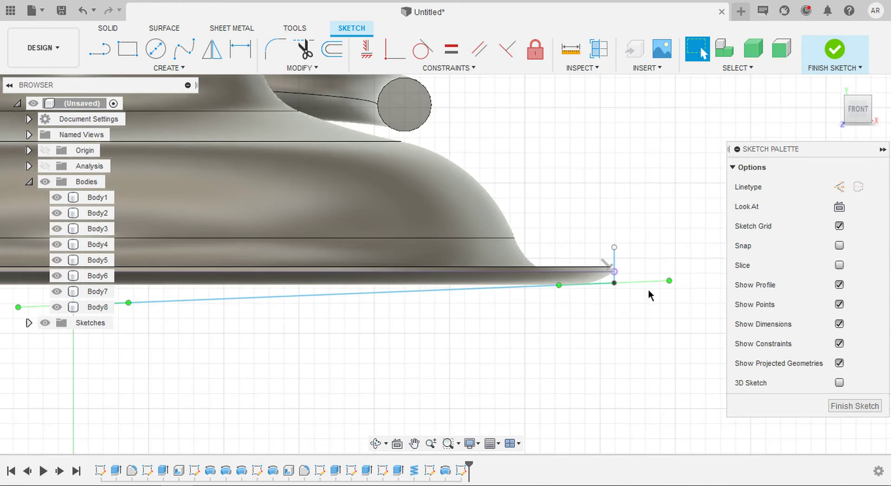
pyautogui.scroll(5, 650, 296)
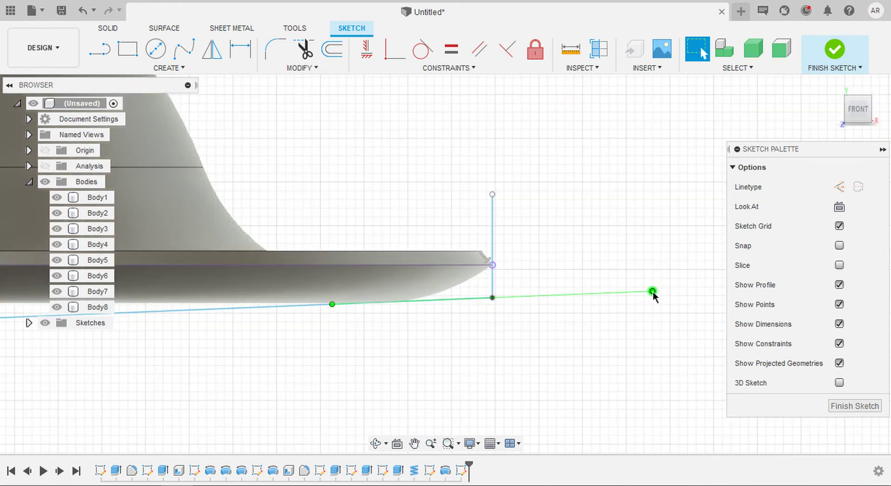
pyautogui.click(652, 293)
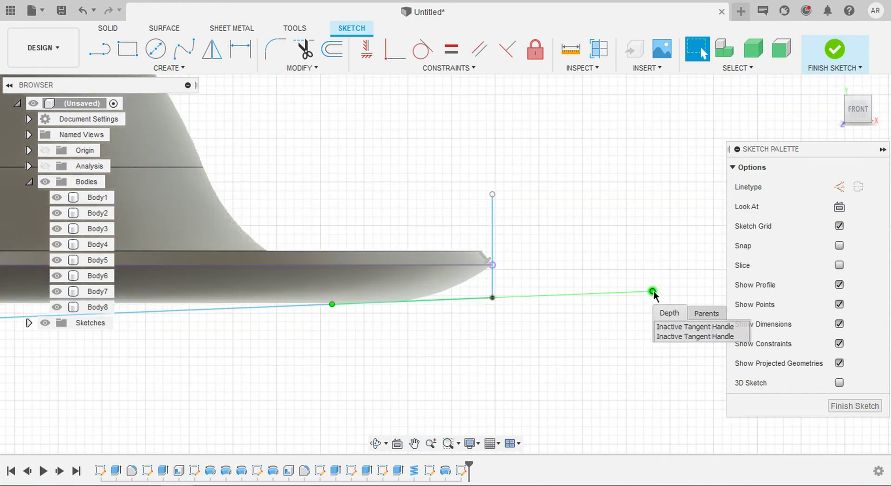
pyautogui.press('Delete')
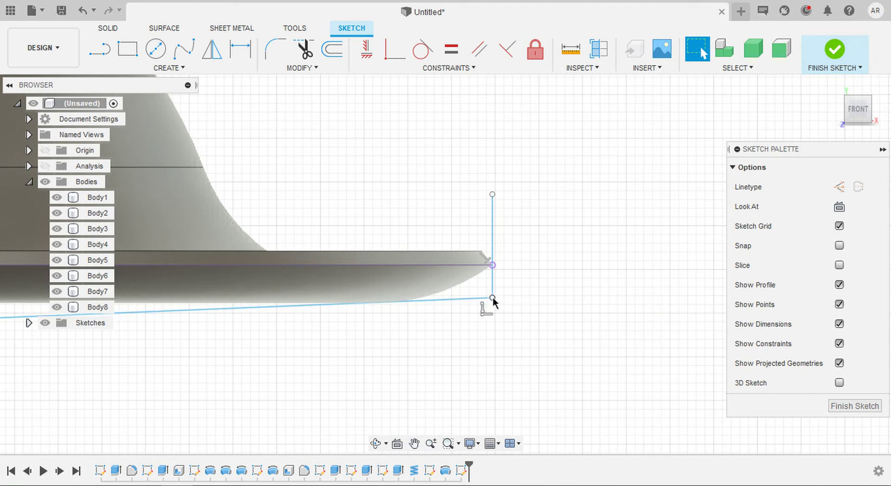
pyautogui.hotkey('ctrl', 'z')
# Step: Tilt the tangent handle at the spline's outer end slightly upward so the curve bows gently below the skirt
pyautogui.moveTo(653, 292); pyautogui.dragTo(652, 280)
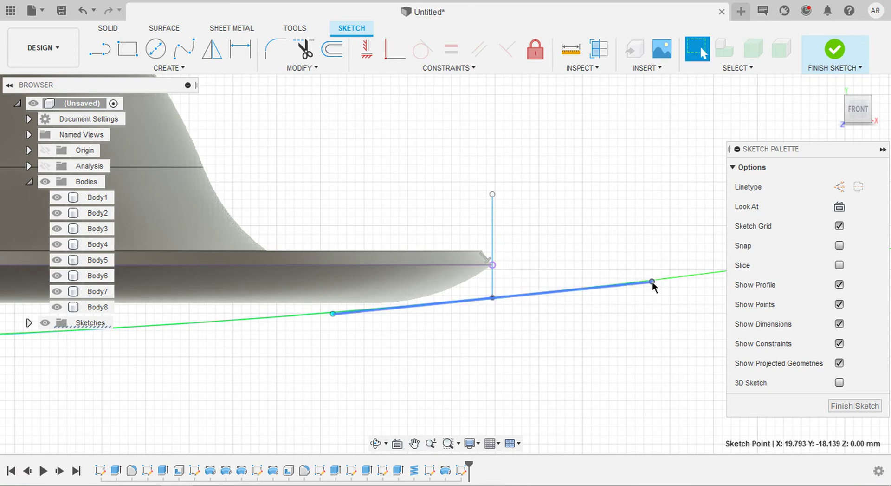
pyautogui.scroll(-5, 653, 282)
pyautogui.scroll(2, 653, 280)
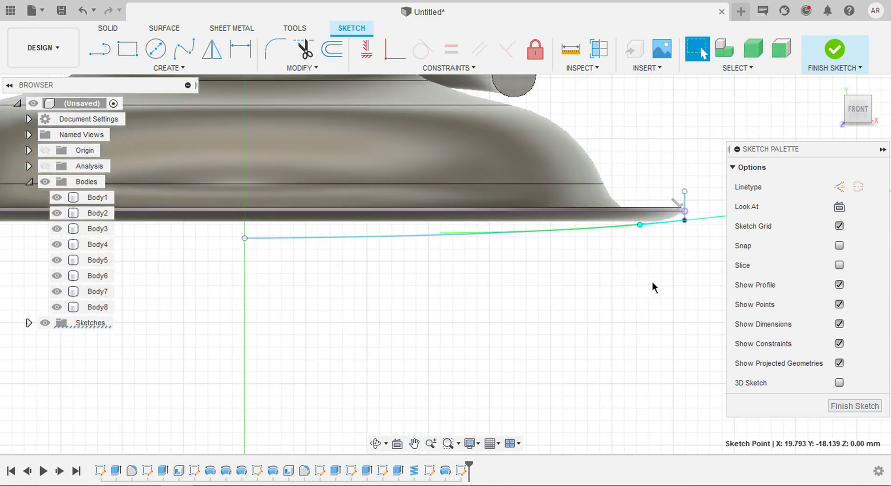
pyautogui.scroll(2, 653, 282)
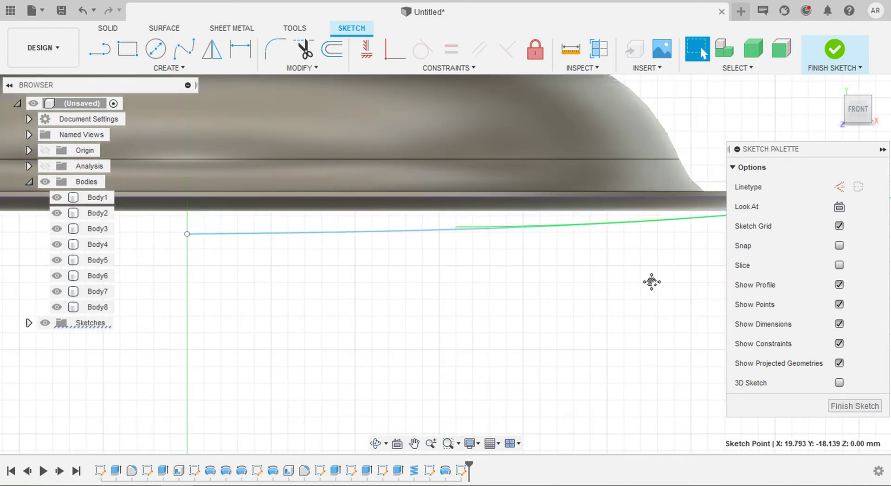
pyautogui.scroll(-1, 653, 281)
# Step: Offset the connected vertical line and spline 1 mm outward, away from the skirt
pyautogui.click(332, 49)
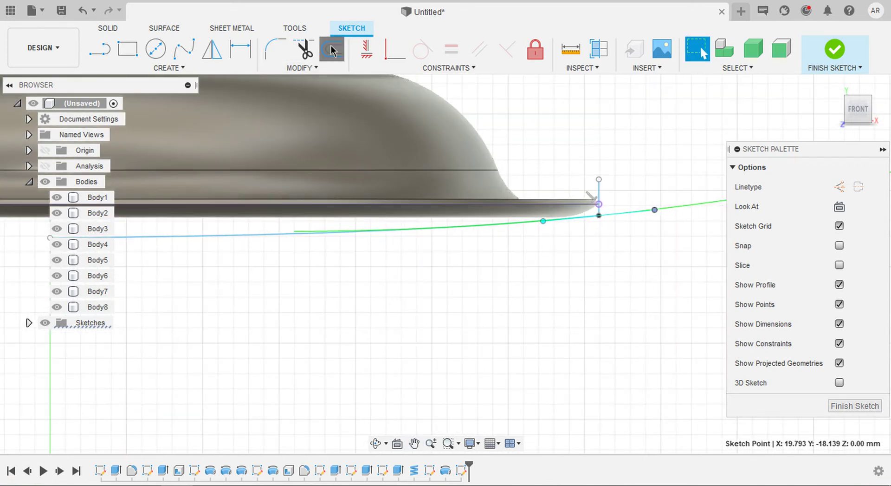
pyautogui.moveTo(603, 198); pyautogui.dragTo(453, 190, button='middle')
pyautogui.scroll(3, 454, 190)
pyautogui.click(455, 194)
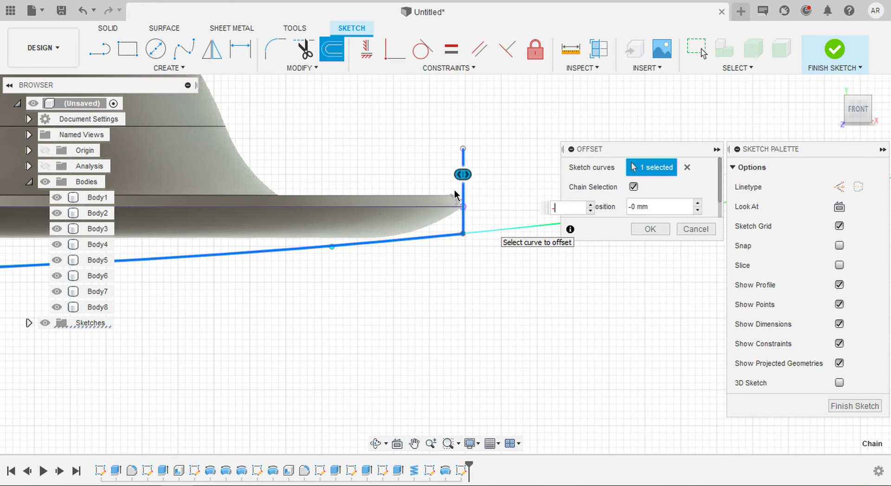
pyautogui.write('-1')
pyautogui.press('Return')
pyautogui.press('Return')
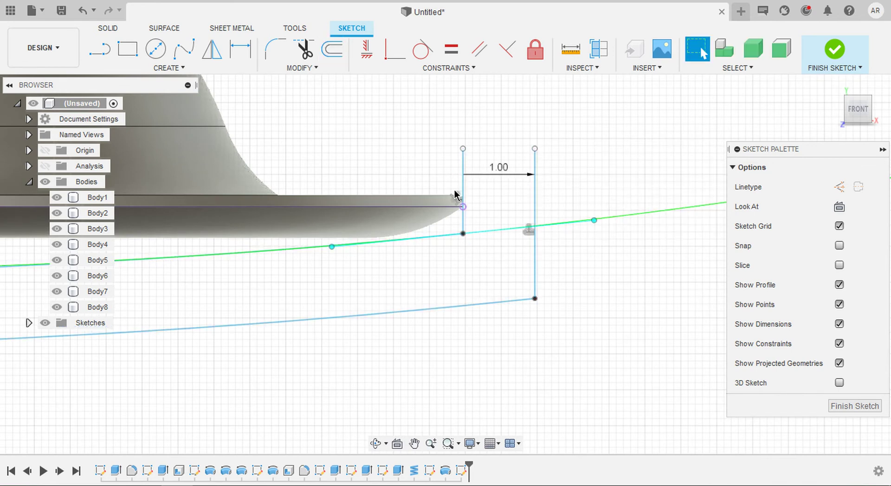
# Step: Draw a short line between the two offset curves near the central axis, parallel to the axis, as the profile's inner edge
pyautogui.click(100, 49)
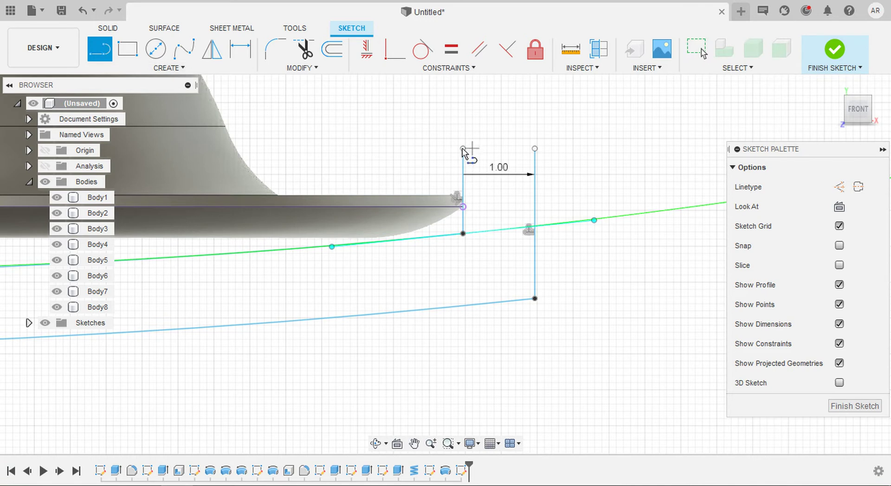
pyautogui.scroll(-6, 543, 154)
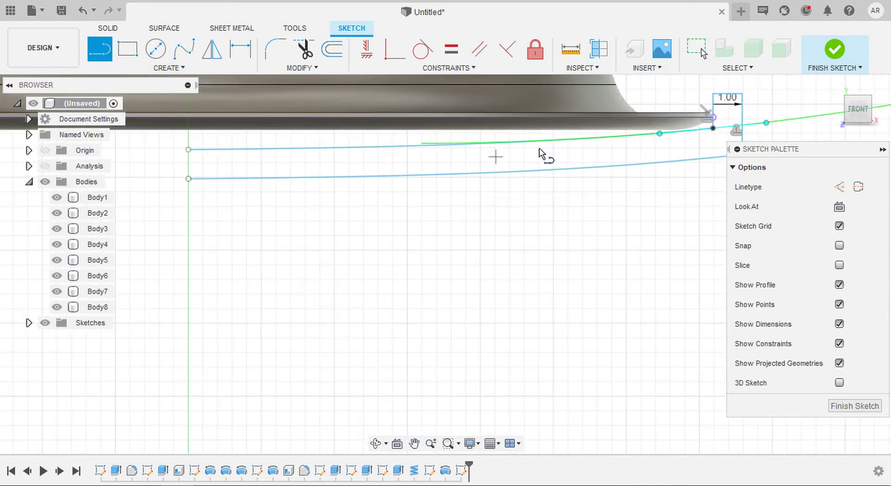
pyautogui.moveTo(538, 148); pyautogui.dragTo(539, 152, button='middle')
pyautogui.scroll(6, 540, 151)
pyautogui.scroll(3, 361, 149)
pyautogui.click(335, 144)
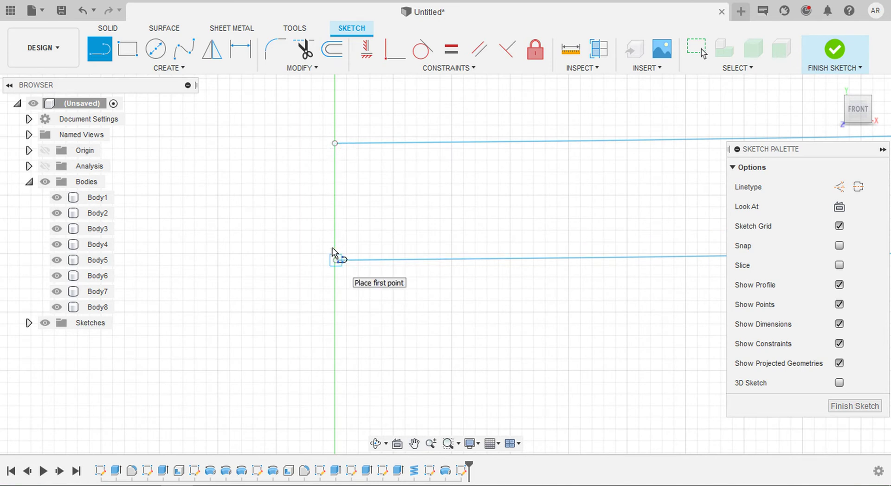
pyautogui.click(481, 143)
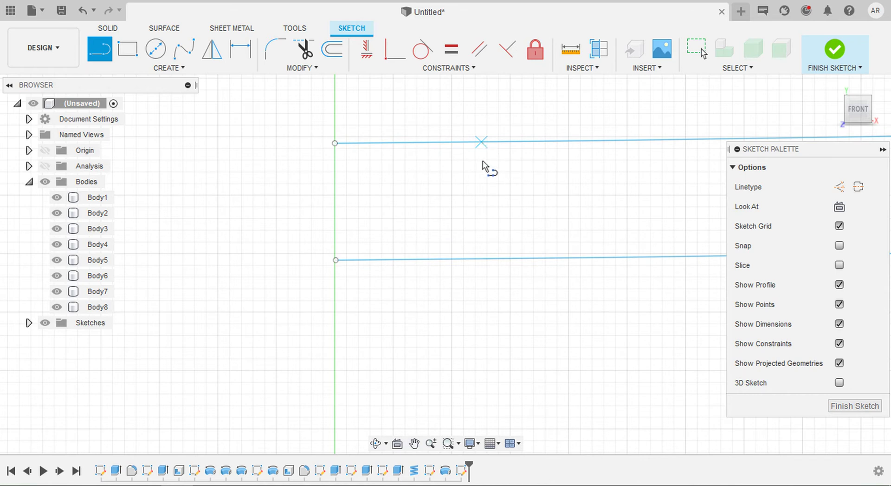
pyautogui.doubleClick(487, 258)
pyautogui.scroll(-5, 471, 295)
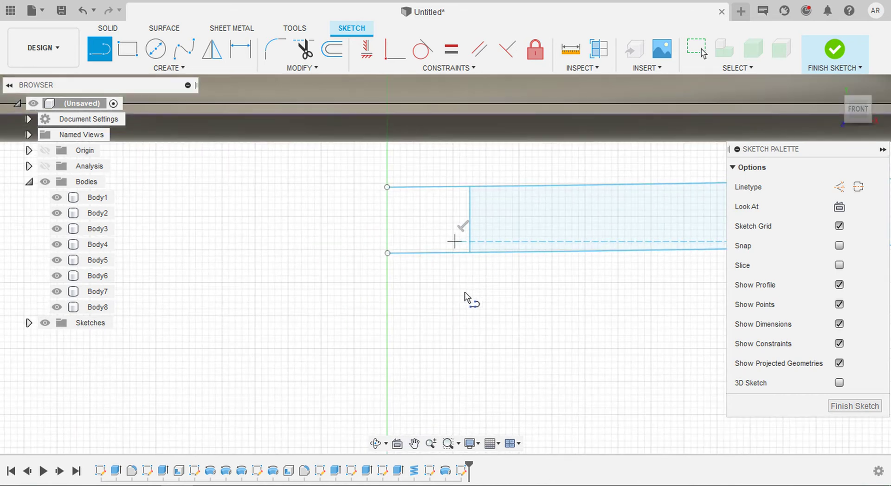
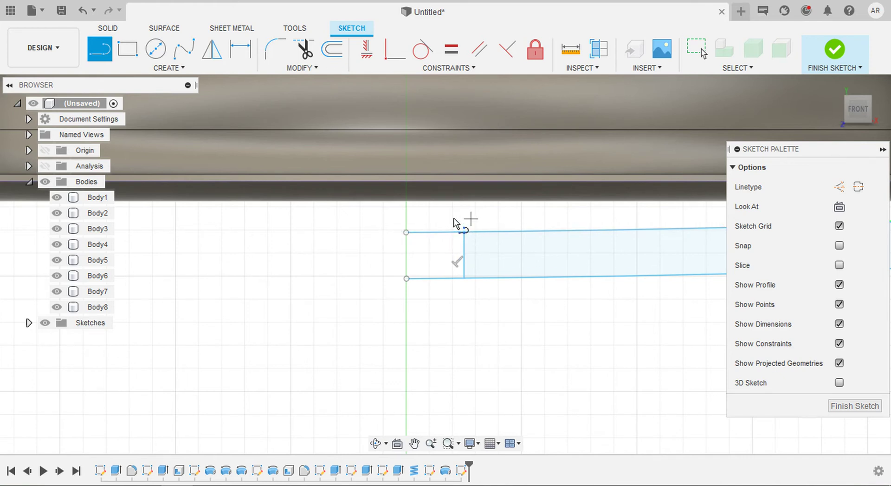
# Step: Dimension the inner edge line 1.5 mm from the inner endpoint of the upper curve
pyautogui.press('d')
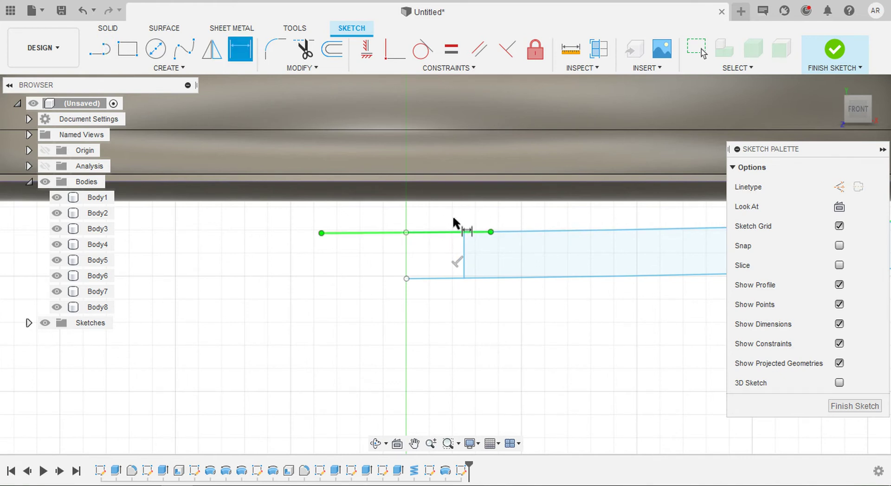
pyautogui.click(465, 253)
pyautogui.click(406, 232)
pyautogui.click(456, 320)
pyautogui.write('1.5')
pyautogui.press('Return')
pyautogui.press('Escape')
# Step: Align the upper curve's inner endpoint vertically with the sketch origin using a Horizontal/Vertical constraint
pyautogui.moveTo(337, 247); pyautogui.dragTo(276, 248, button='middle')
pyautogui.scroll(3, 333, 246)
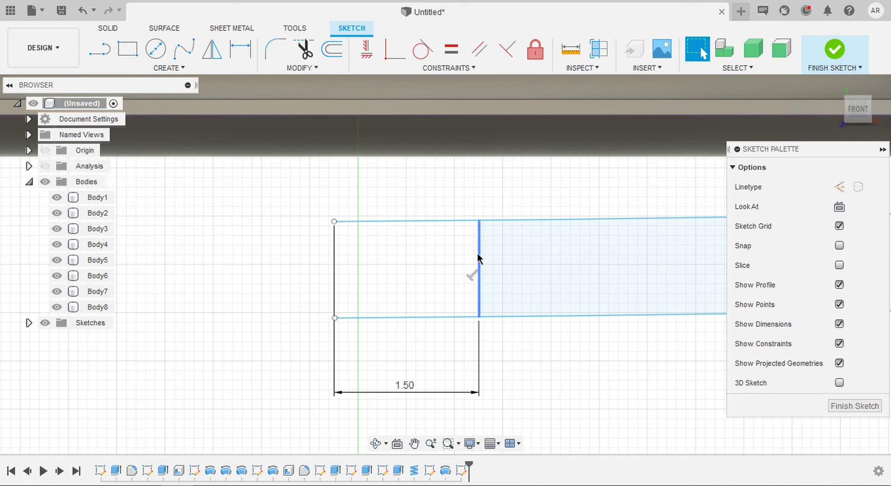
pyautogui.moveTo(481, 252)
pyautogui.mouseDown()
pyautogui.moveTo(491, 253)
pyautogui.moveTo(483, 274)
pyautogui.moveTo(485, 251)
pyautogui.mouseUp()
pyautogui.click(372, 55)
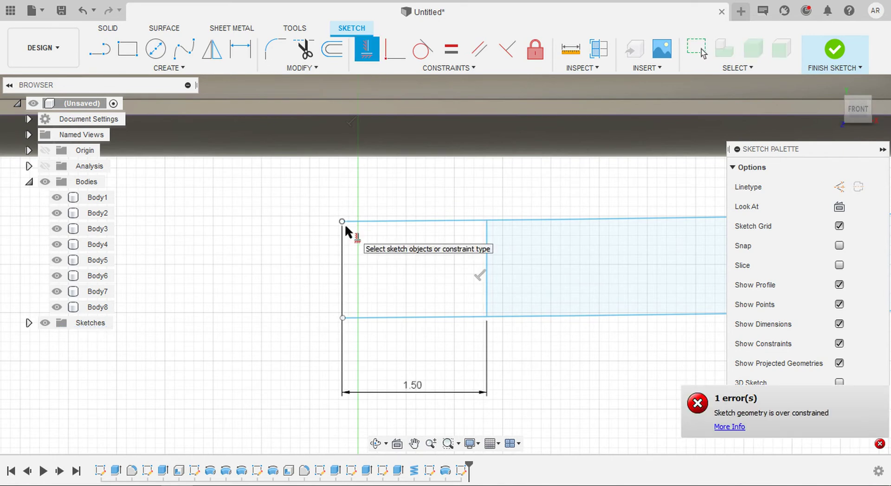
pyautogui.click(342, 221)
pyautogui.scroll(-8, 366, 266)
pyautogui.moveTo(367, 228); pyautogui.dragTo(368, 333, button='middle')
pyautogui.click(364, 227)
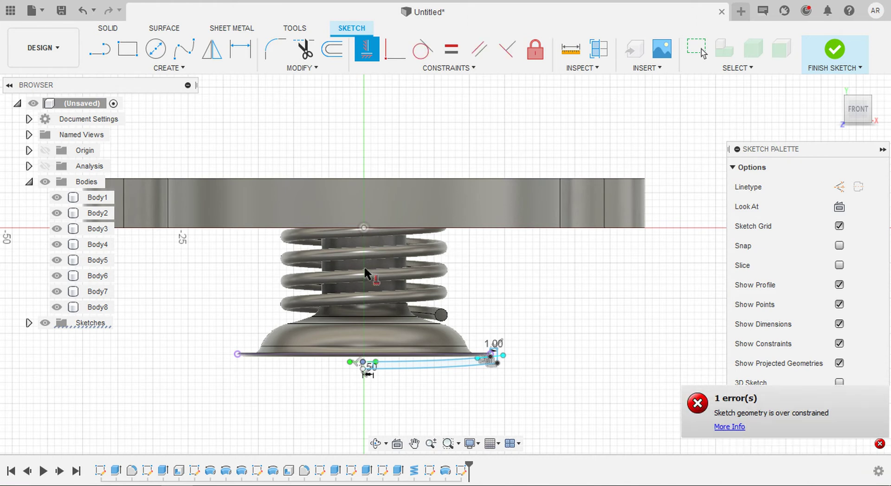
pyautogui.scroll(5, 364, 381)
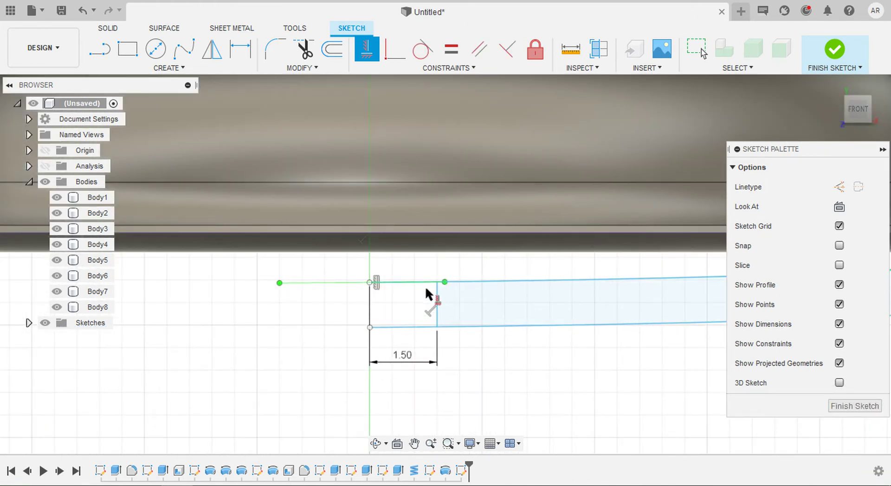
pyautogui.press('Escape')
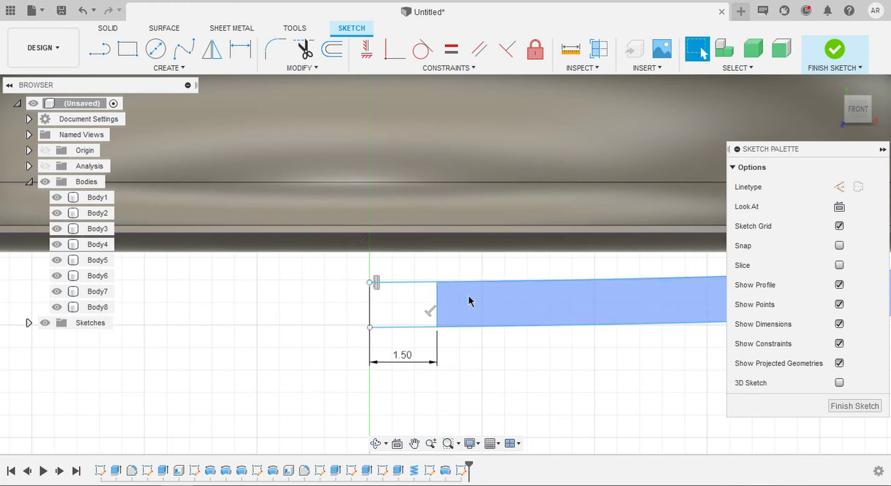
# Step: Revolve the closed L-shaped profile 360 degrees around the sleeve's axis as a new body
pyautogui.click(495, 304)
pyautogui.scroll(-3, 496, 305)
pyautogui.scroll(-3, 400, 307)
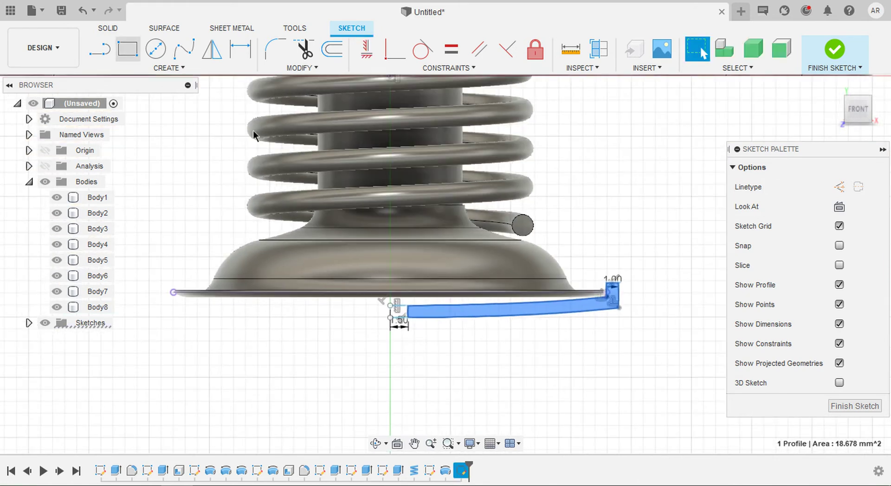
pyautogui.click(108, 29)
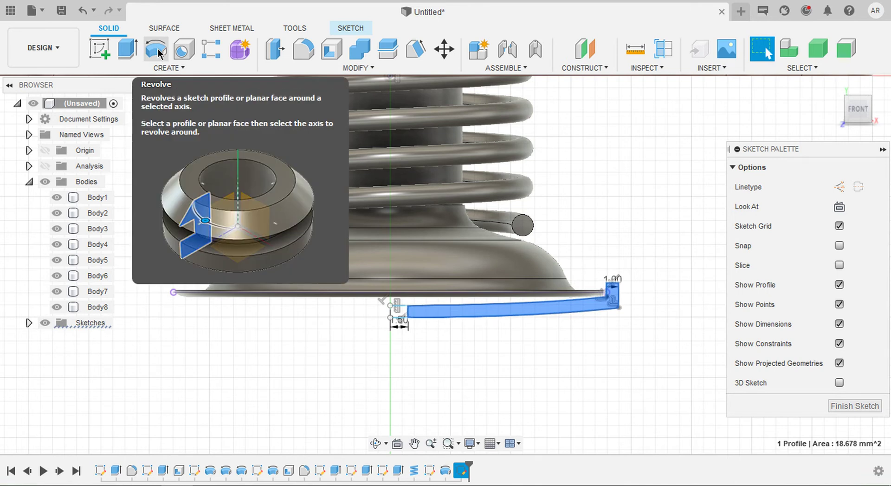
pyautogui.click(158, 52)
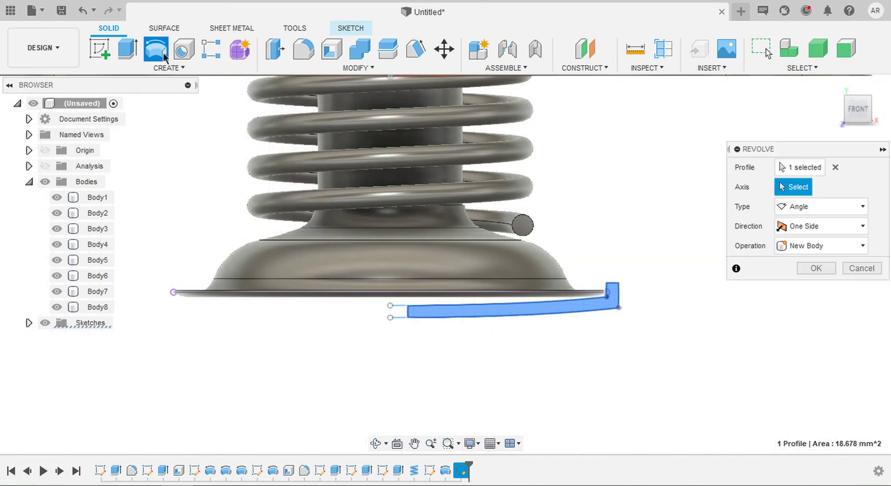
pyautogui.click(433, 263)
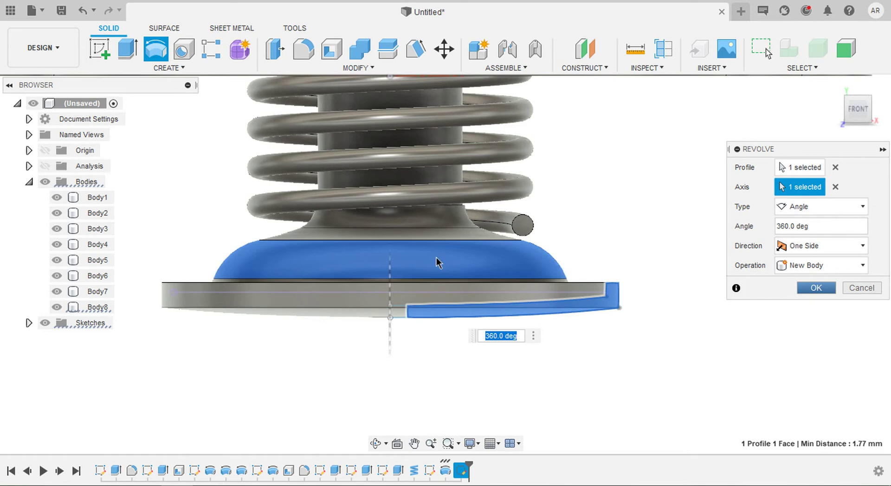
pyautogui.click(826, 292)
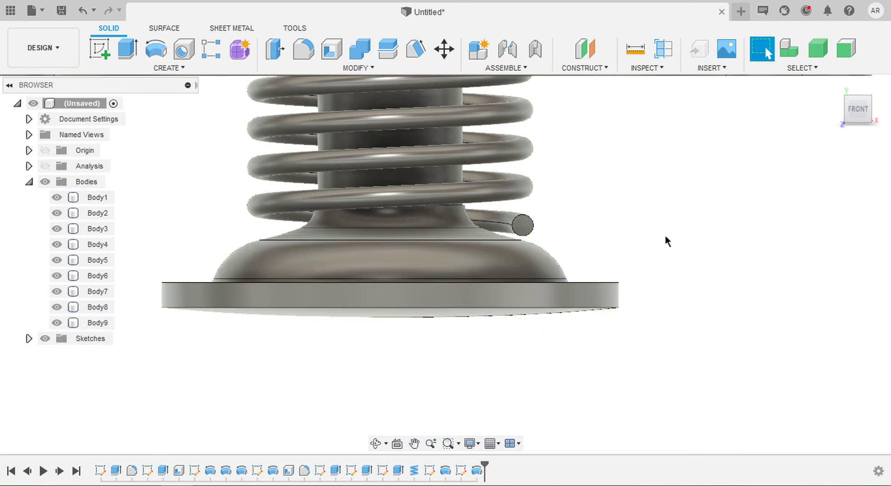
# Step: Start a new sketch on the vertical front plane and turn the section analysis on around the new bottom plate
pyautogui.scroll(-3, 695, 251)
pyautogui.click(102, 51)
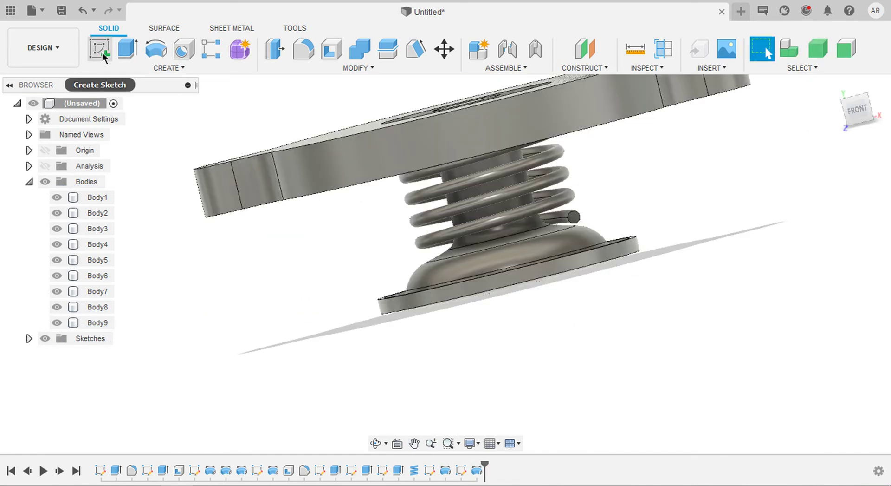
pyautogui.click(508, 91)
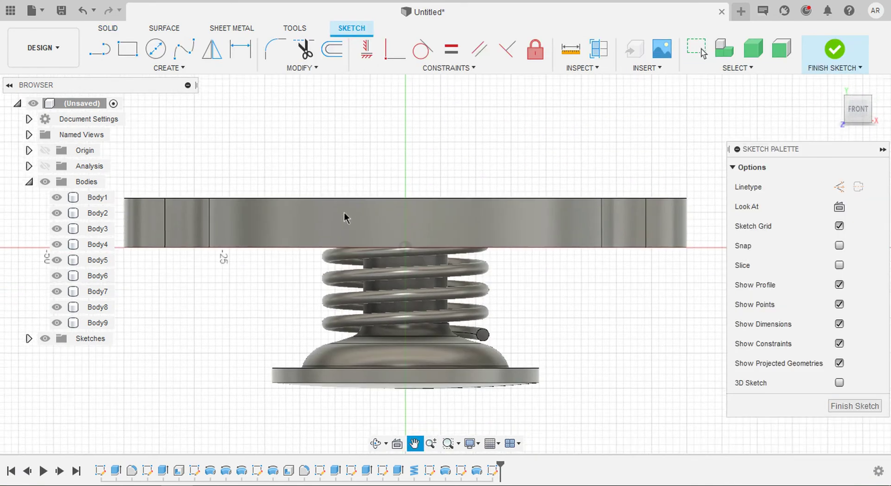
pyautogui.click(45, 166)
pyautogui.scroll(5, 432, 328)
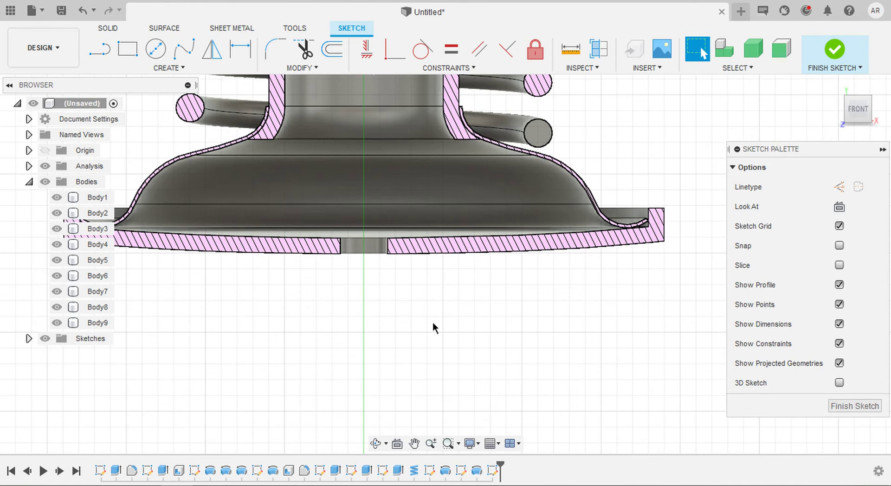
pyautogui.click(129, 51)
pyautogui.scroll(5, 386, 288)
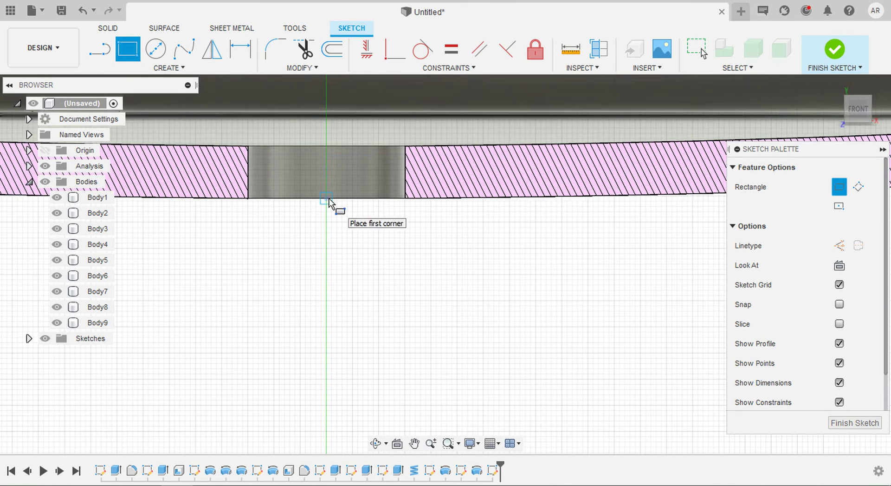
pyautogui.click(327, 199)
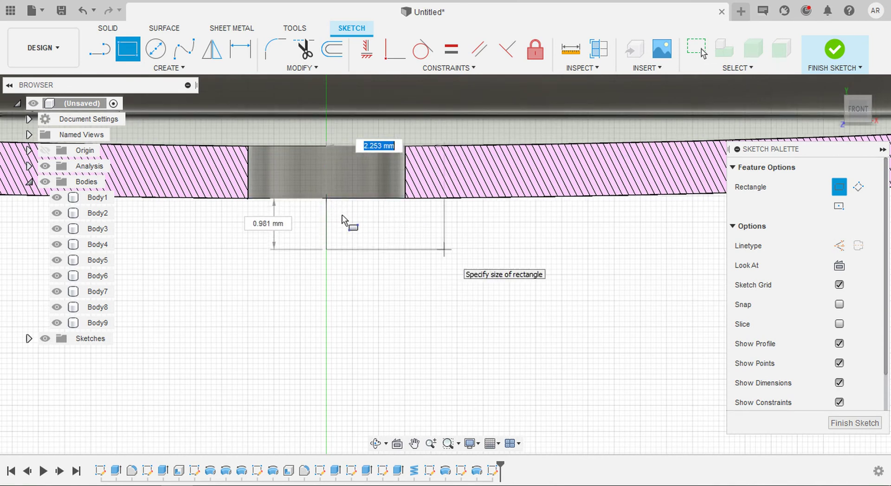
pyautogui.press('Escape')
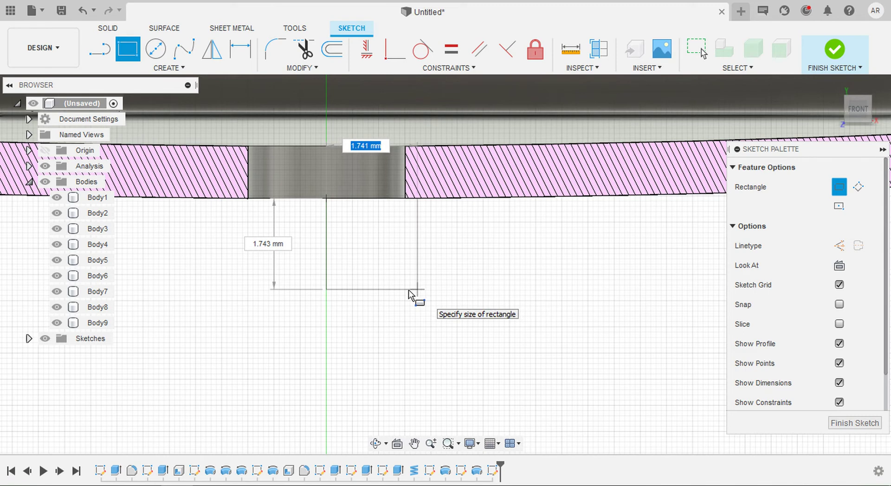
pyautogui.press('Escape')
pyautogui.press('Escape')
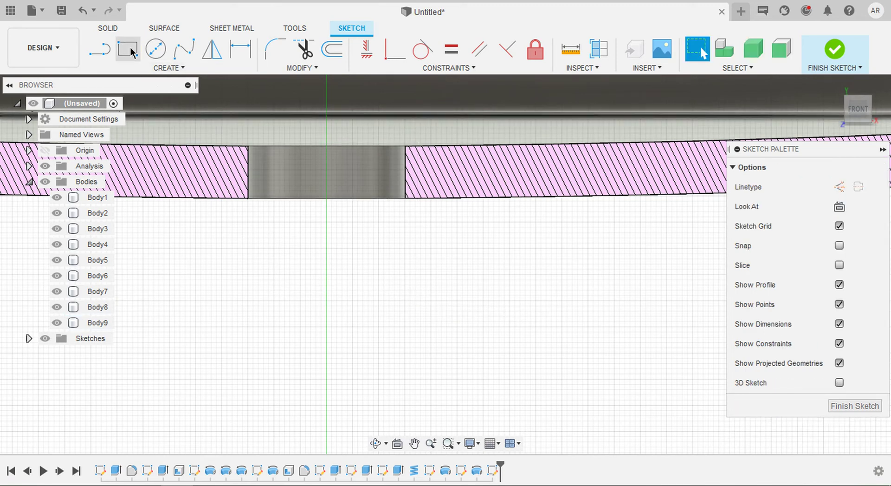
# Step: Sketch a rectangle about 12 mm wide below the bottom plate, starting at the lower corner of the plate's centre hole
pyautogui.click(130, 51)
pyautogui.click(406, 198)
pyautogui.scroll(-3, 407, 201)
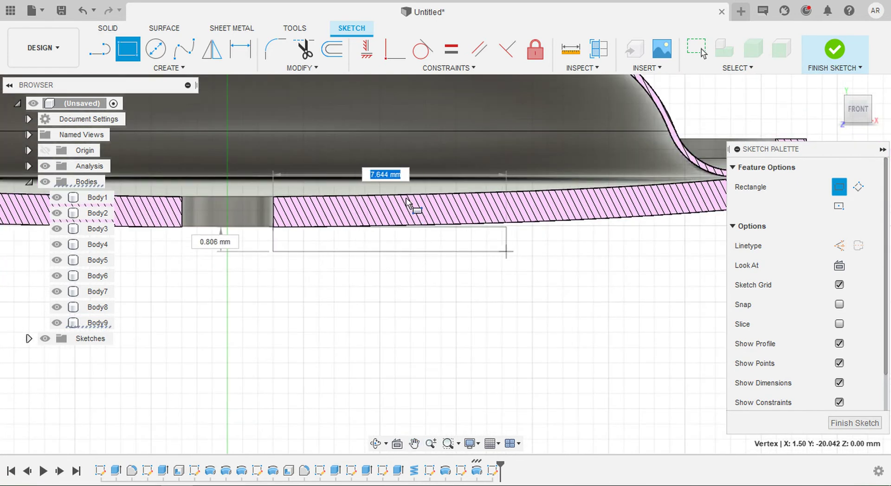
pyautogui.click(651, 311)
pyautogui.scroll(-4, 500, 285)
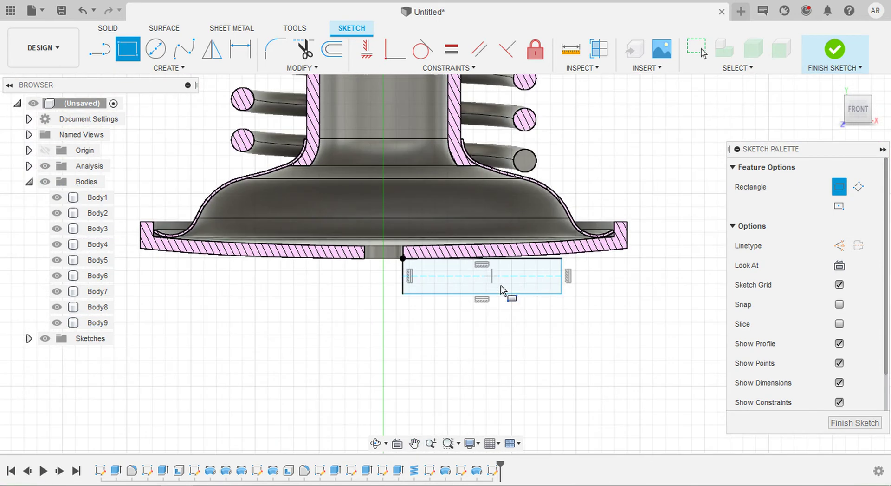
# Step: Dimension the rectangle beneath the plate to 0.5 mm high and 15 mm wide
pyautogui.press('d')
pyautogui.click(561, 274)
pyautogui.click(613, 278)
pyautogui.press('BackSpace')
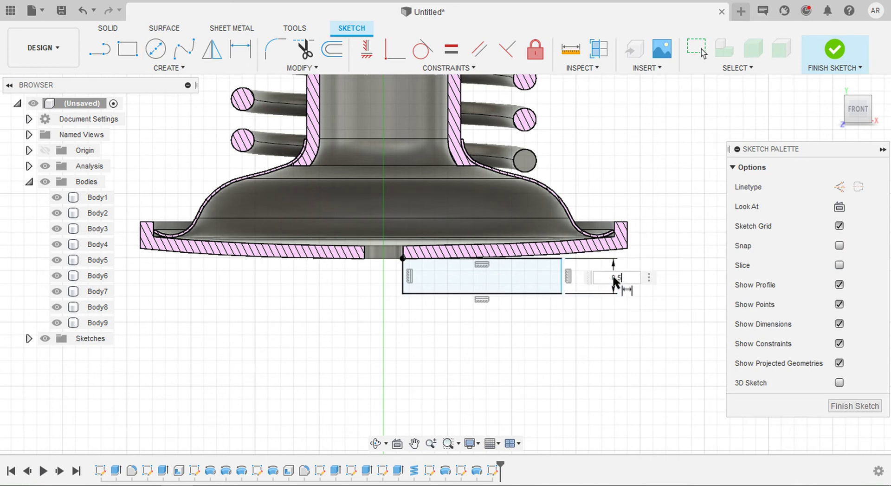
pyautogui.click(531, 264)
pyautogui.click(497, 300)
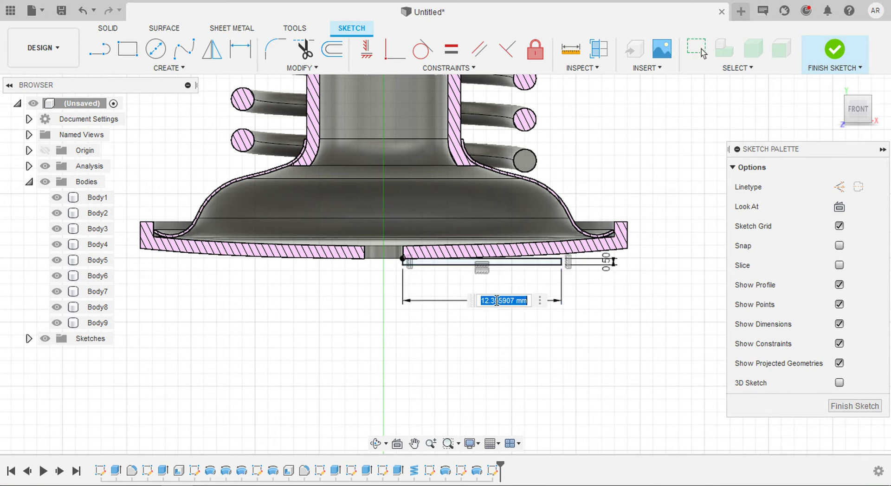
pyautogui.write('15')
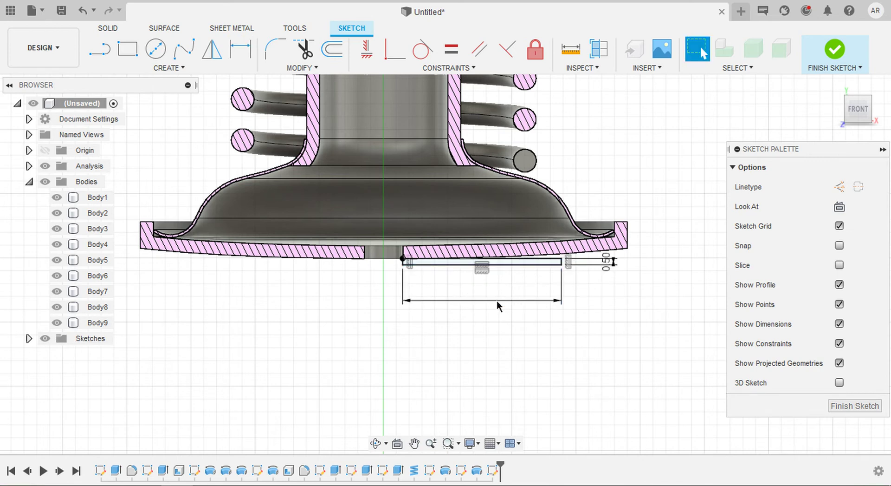
pyautogui.press('Return')
pyautogui.press('Escape')
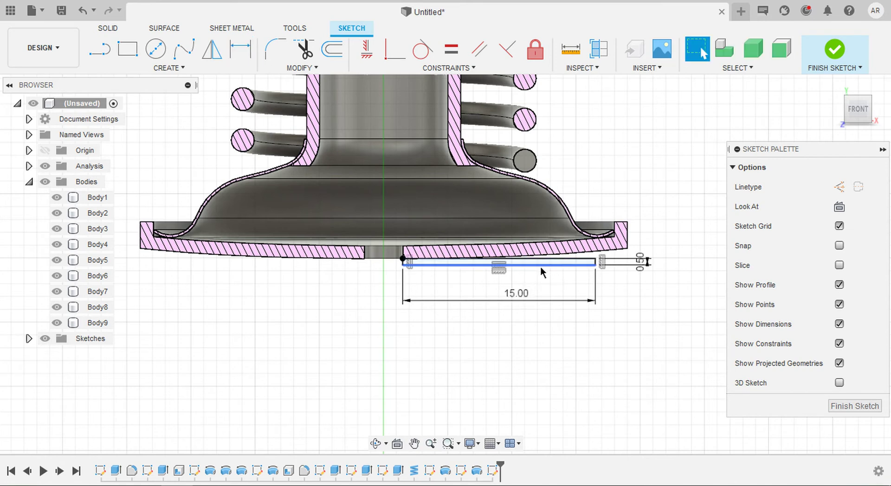
# Step: Sketch a line along the rectangle's lower edge, continue it with an S-shaped tangent curve downward, and finish horizontally below the hole's edge
pyautogui.scroll(4, 540, 266)
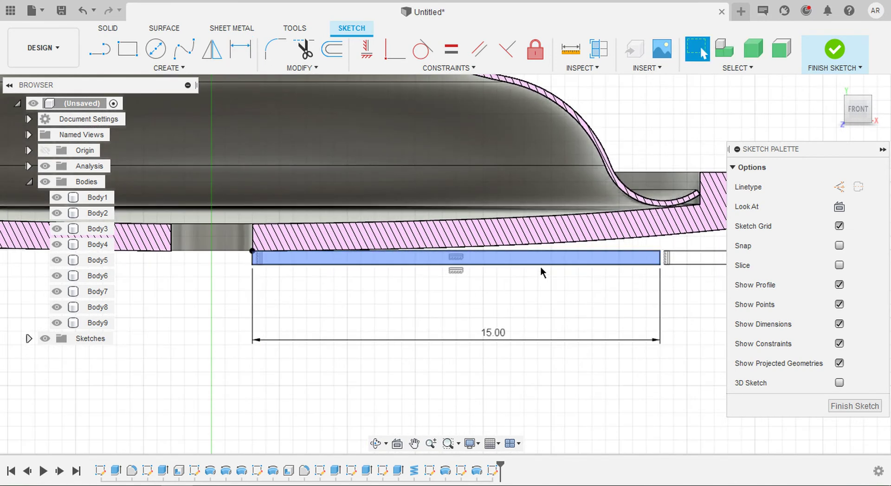
pyautogui.click(99, 48)
pyautogui.scroll(3, 576, 271)
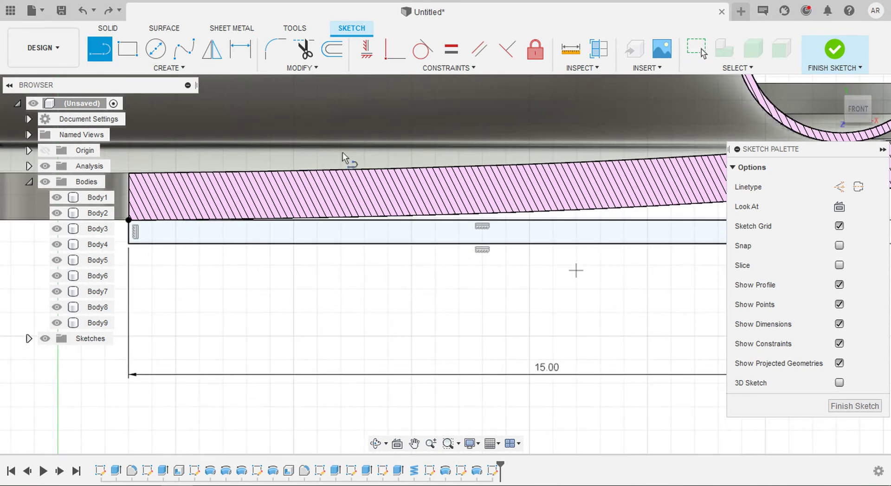
pyautogui.click(556, 242)
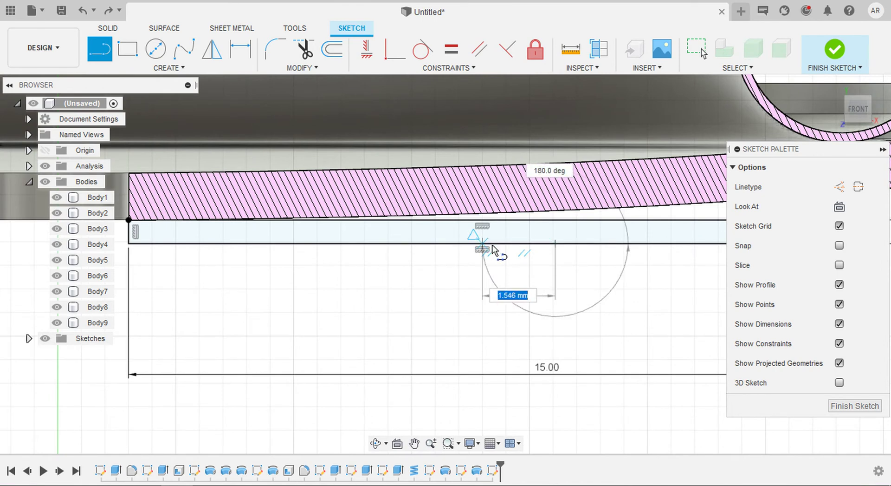
pyautogui.click(493, 243)
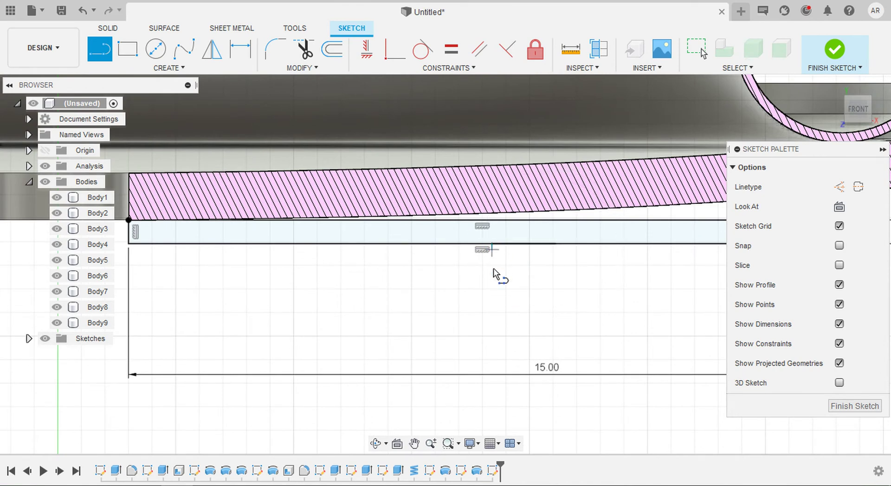
pyautogui.moveTo(491, 245); pyautogui.dragTo(295, 298)
pyautogui.scroll(-3, 296, 298)
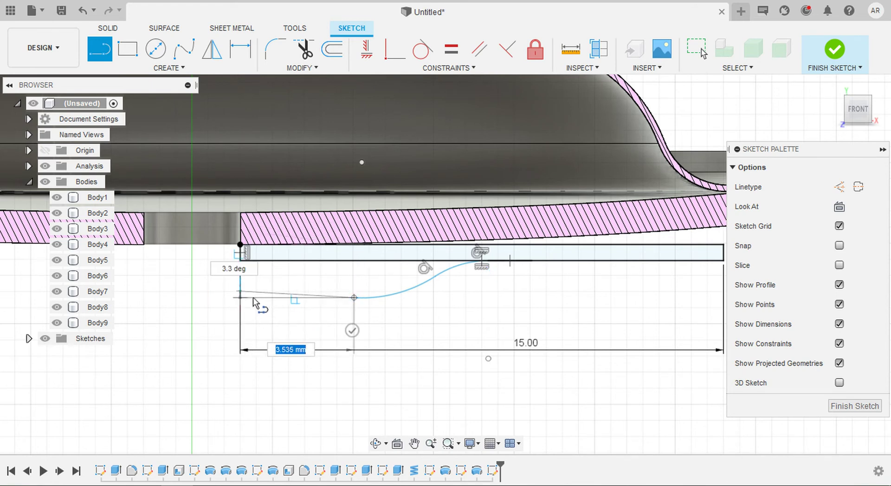
pyautogui.click(240, 297)
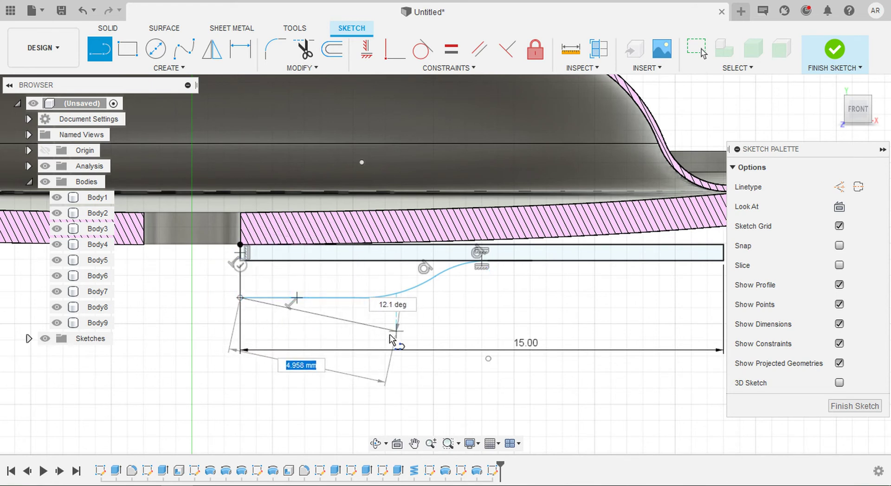
pyautogui.press('Escape')
# Step: Offset the S-shaped curve chain 0.4 mm downward
pyautogui.click(332, 48)
pyautogui.click(436, 281)
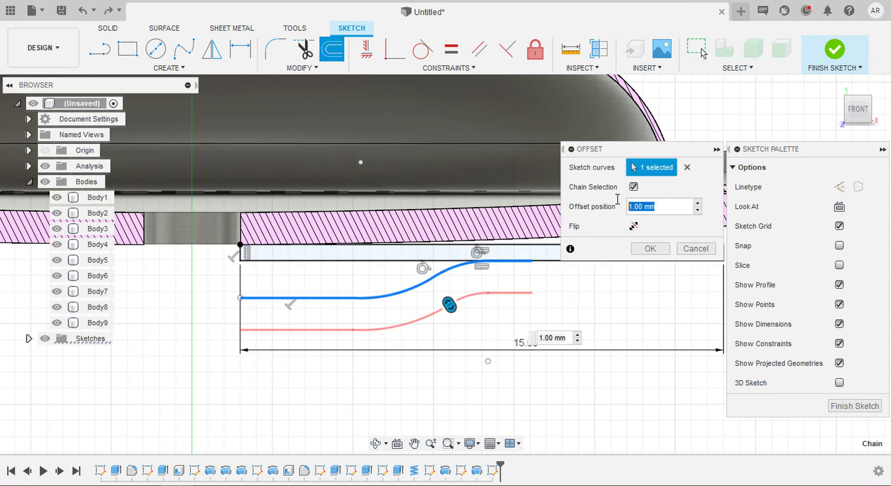
pyautogui.write('0.4')
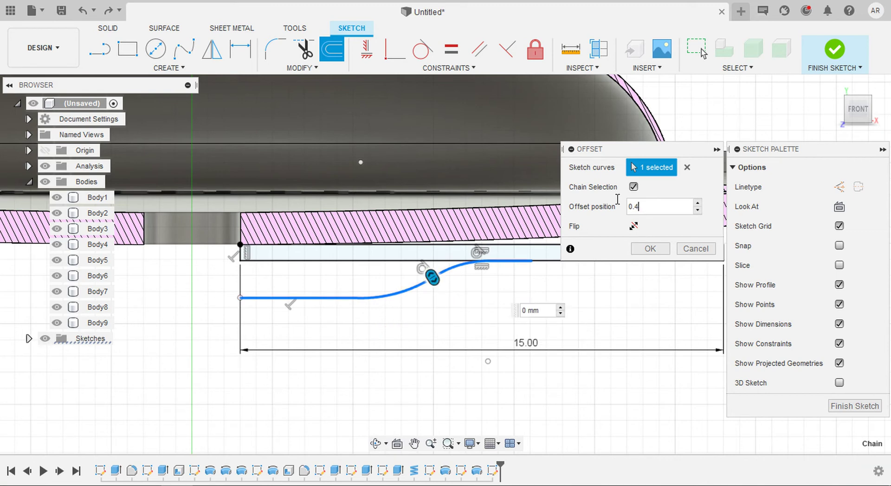
pyautogui.press('Return')
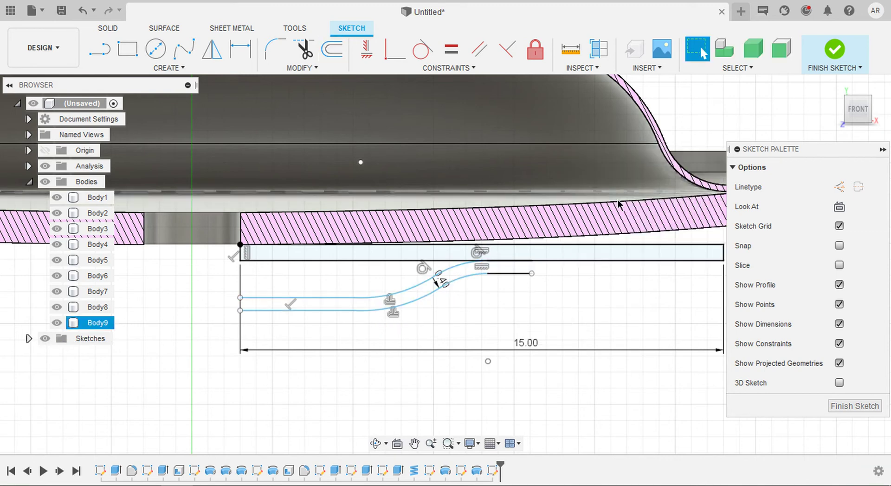
# Step: Close both ends of the offset S-shaped curves with short vertical lines to form a closed profile
pyautogui.click(99, 48)
pyautogui.scroll(3, 534, 271)
pyautogui.click(533, 244)
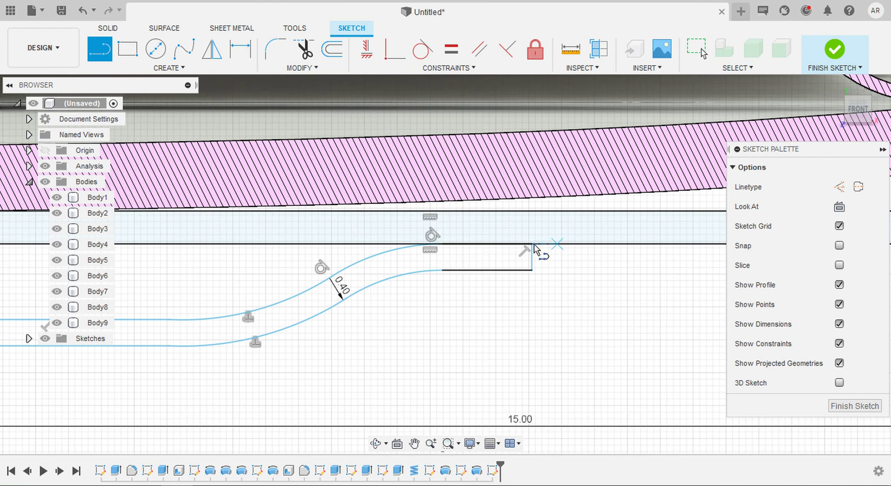
pyautogui.scroll(-6, 534, 245)
pyautogui.scroll(4, 474, 253)
pyautogui.click(374, 264)
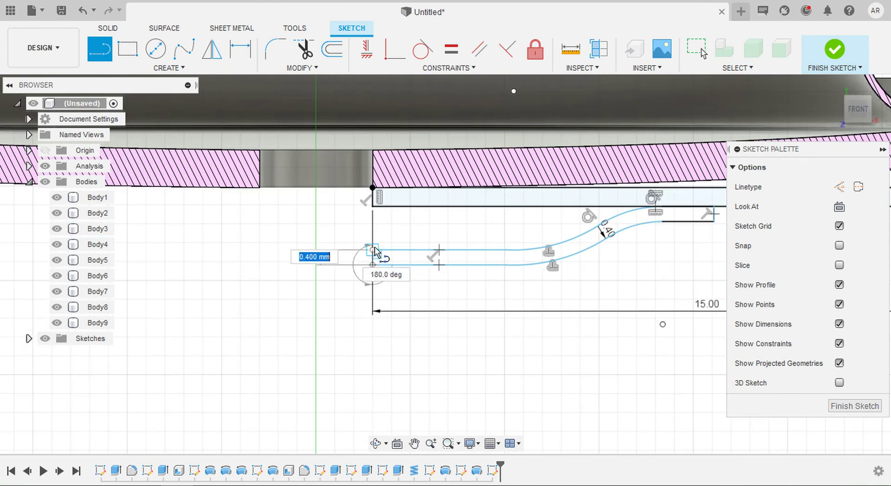
pyautogui.press('Escape')
pyautogui.scroll(-5, 375, 247)
pyautogui.press('Escape')
pyautogui.scroll(5, 419, 246)
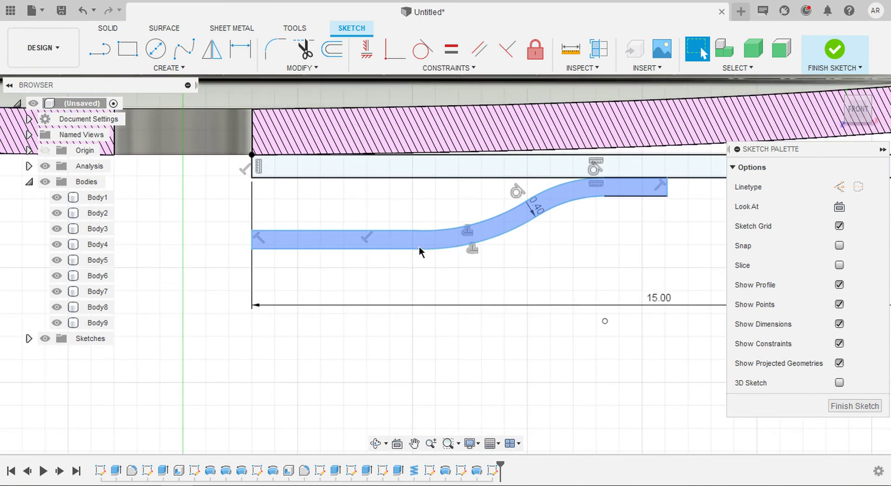
# Step: Revolve the thin rectangle profile 360 degrees around the plate's centre hole axis as a new body
pyautogui.click(430, 170)
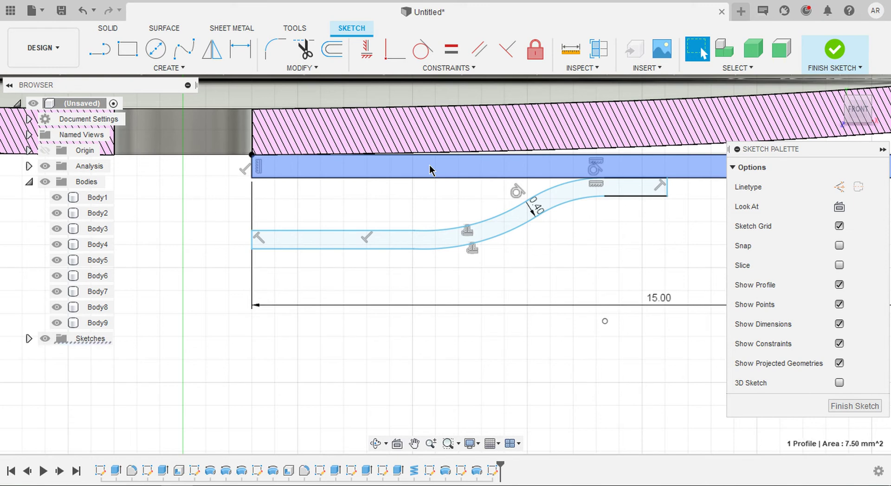
pyautogui.click(110, 29)
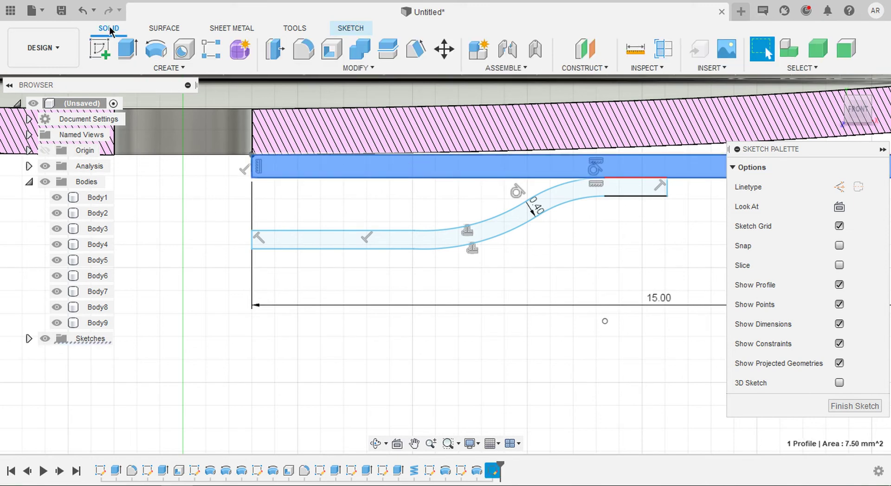
pyautogui.click(152, 51)
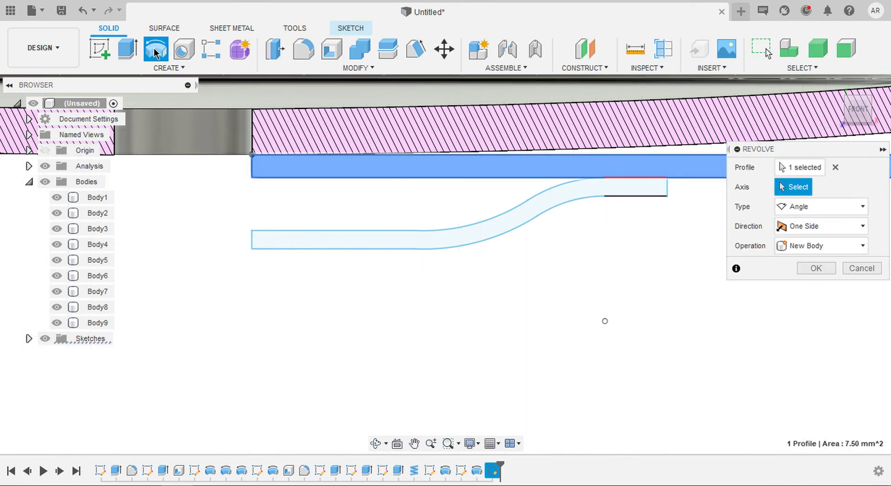
pyautogui.scroll(-3, 252, 156)
pyautogui.click(291, 171)
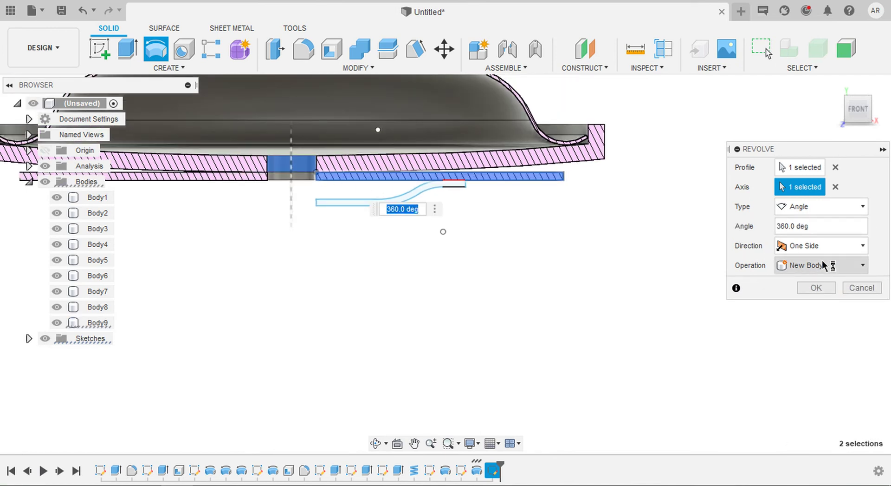
pyautogui.click(816, 287)
# Step: Start another Revolve and make Sketch11 visible so its remaining profile can be selected
pyautogui.rightClick(557, 303)
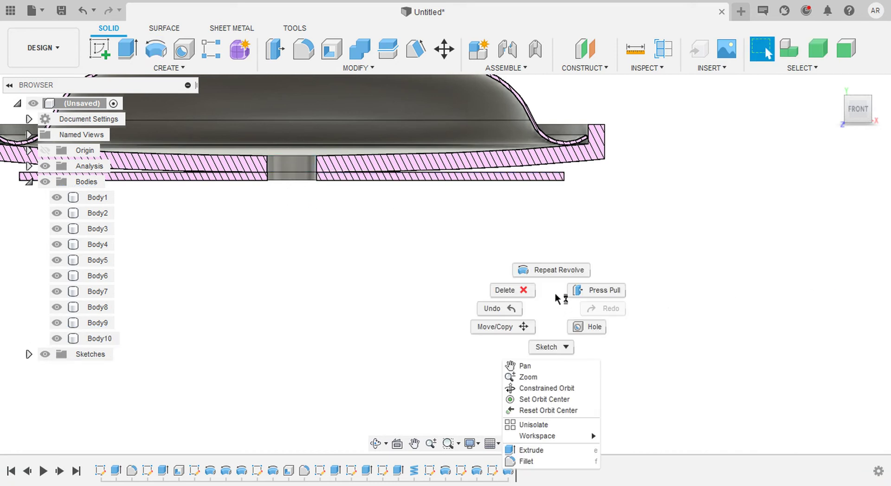
pyautogui.click(560, 276)
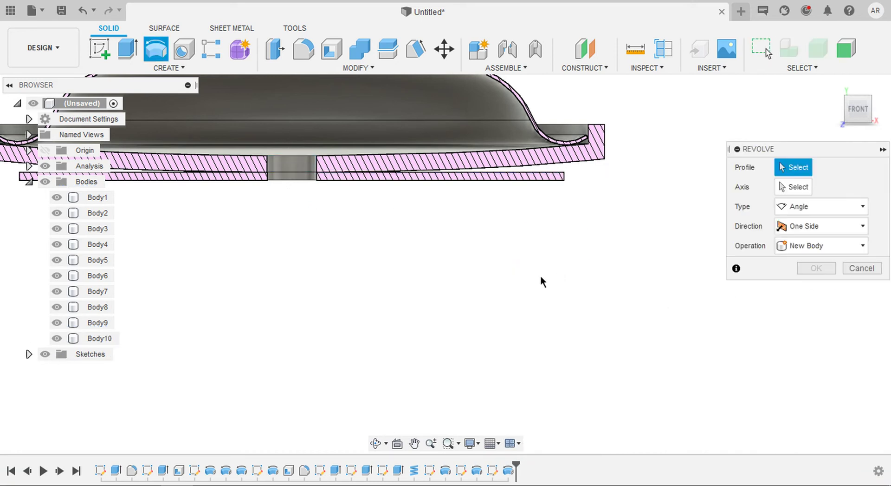
pyautogui.click(29, 353)
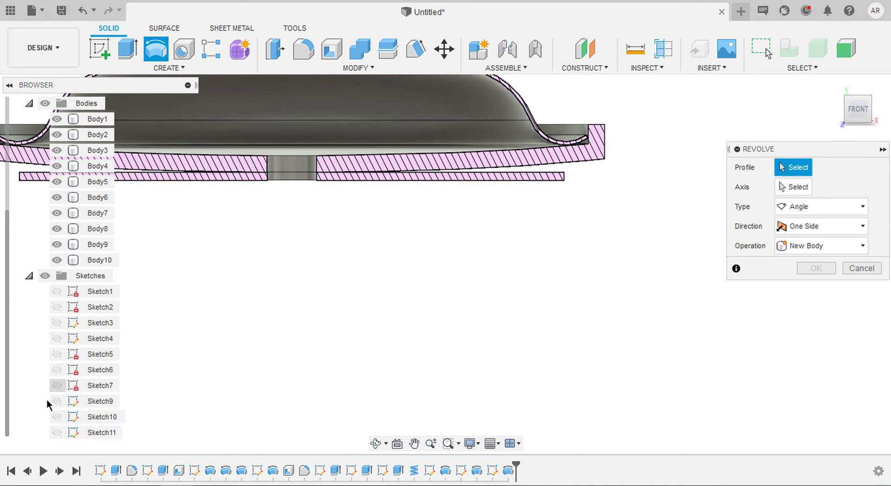
pyautogui.click(57, 431)
pyautogui.scroll(3, 354, 199)
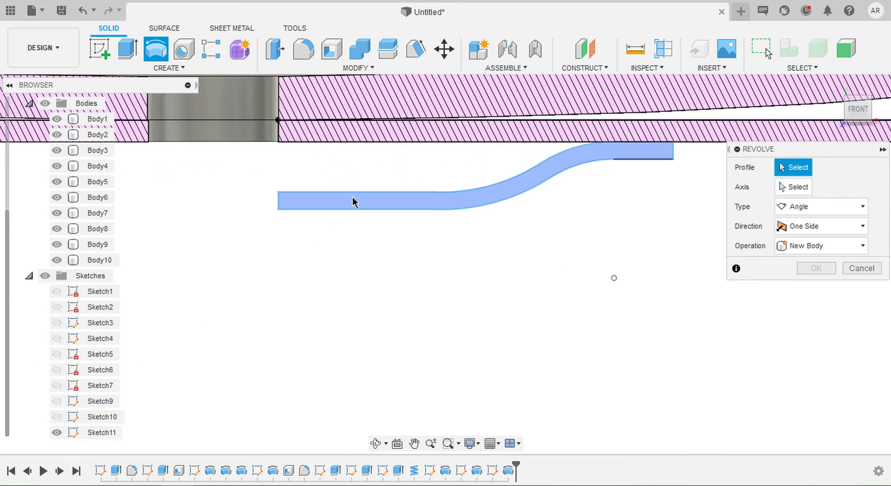
# Step: Revolve the S-shaped profile 360 degrees around the centre hole's axis as a new body and hide the section analysis
pyautogui.click(353, 202)
pyautogui.click(794, 187)
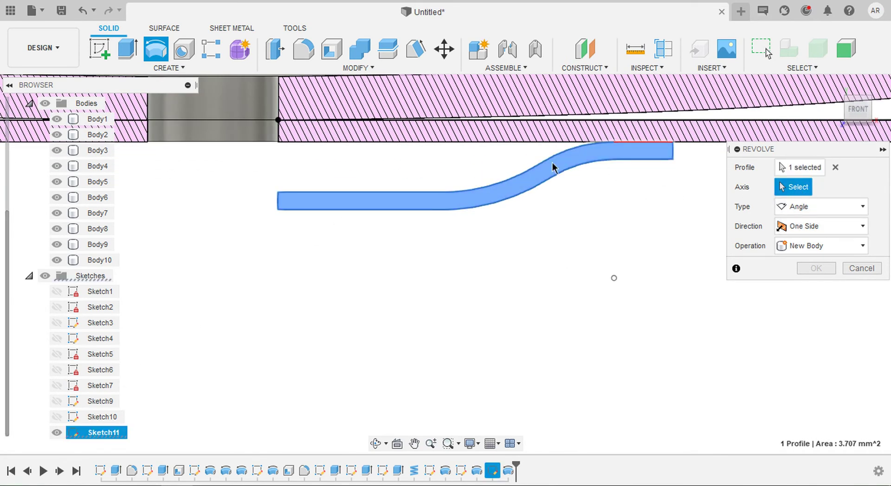
pyautogui.click(245, 137)
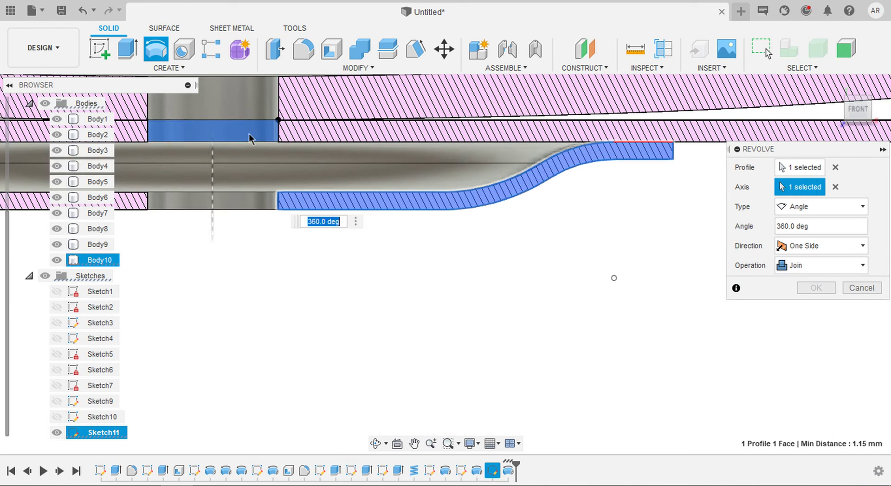
pyautogui.click(802, 266)
pyautogui.click(807, 326)
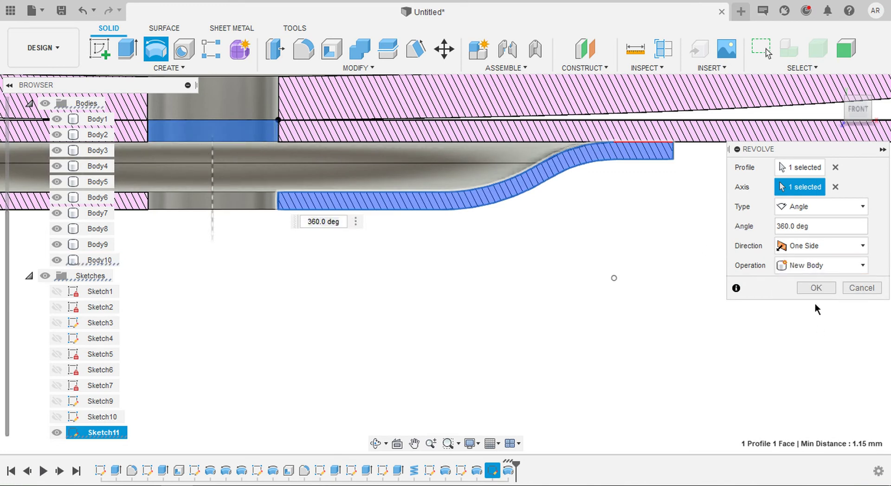
pyautogui.scroll(3, 45, 167)
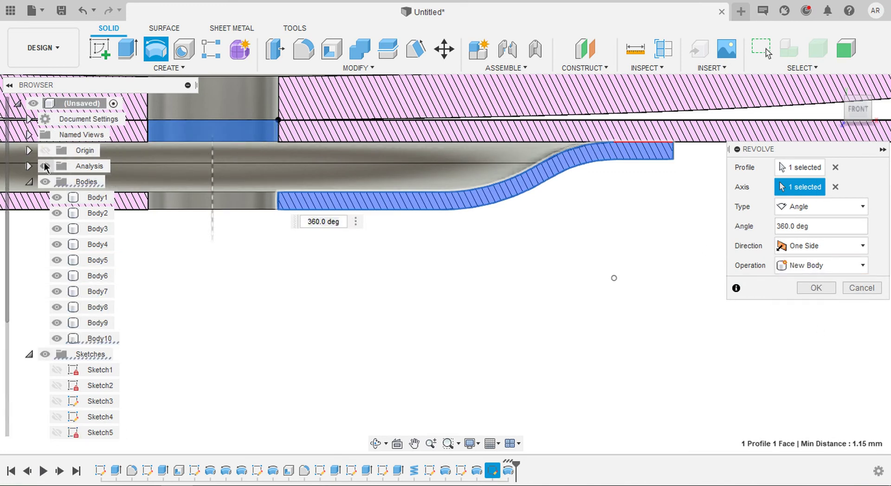
pyautogui.click(44, 166)
pyautogui.keyDown('shift'); pyautogui.moveTo(608, 267); pyautogui.dragTo(654, 263, button='middle'); pyautogui.keyUp('shift')
pyautogui.click(814, 286)
# Step: Hide all sketches and start a new sketch on the flat central underside face of the S-shaped revolved disc
pyautogui.click(45, 370)
pyautogui.keyDown('shift'); pyautogui.moveTo(93, 372); pyautogui.dragTo(516, 385, button='middle'); pyautogui.keyUp('shift')
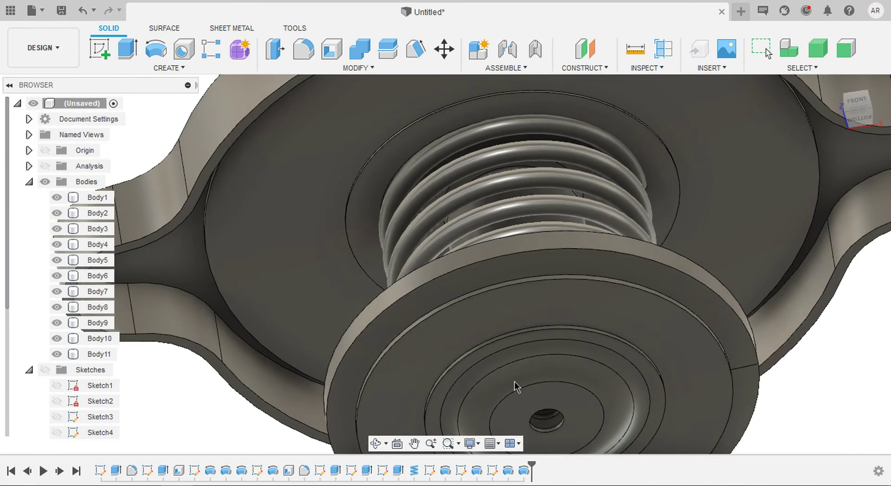
pyautogui.click(594, 389)
pyautogui.keyDown('shift'); pyautogui.moveTo(595, 389); pyautogui.dragTo(720, 277, button='middle'); pyautogui.keyUp('shift')
pyautogui.click(668, 201)
pyautogui.scroll(-3, 669, 201)
pyautogui.moveTo(668, 201)
pyautogui.keyDown('shift'); pyautogui.mouseDown(button='middle')
pyautogui.moveTo(621, 224)
pyautogui.moveTo(576, 174)
pyautogui.moveTo(603, 209)
pyautogui.moveTo(582, 220)
pyautogui.moveTo(545, 276)
pyautogui.moveTo(529, 263)
pyautogui.moveTo(529, 238)
pyautogui.mouseUp(button='middle'); pyautogui.keyUp('shift')
pyautogui.scroll(6, 544, 272)
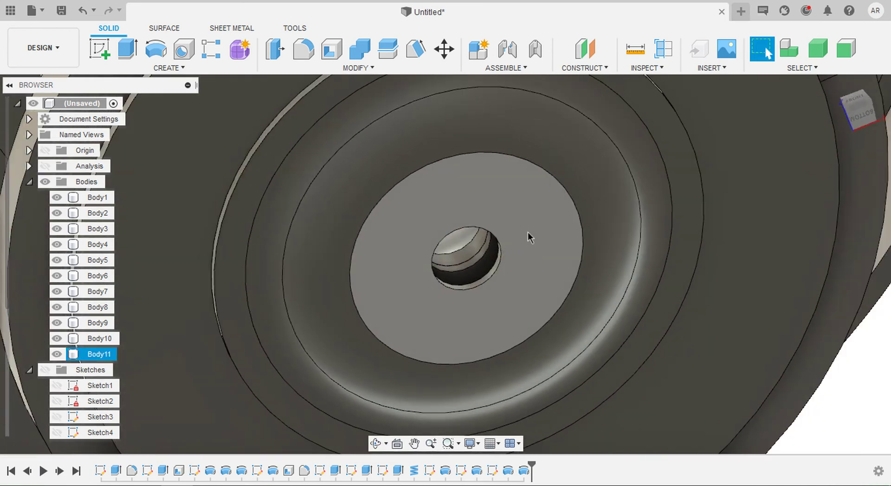
pyautogui.click(514, 226)
pyautogui.click(106, 52)
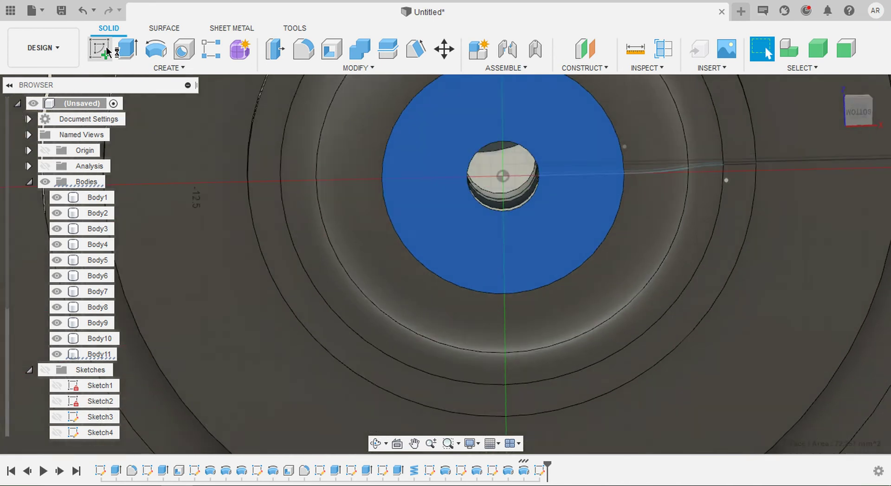